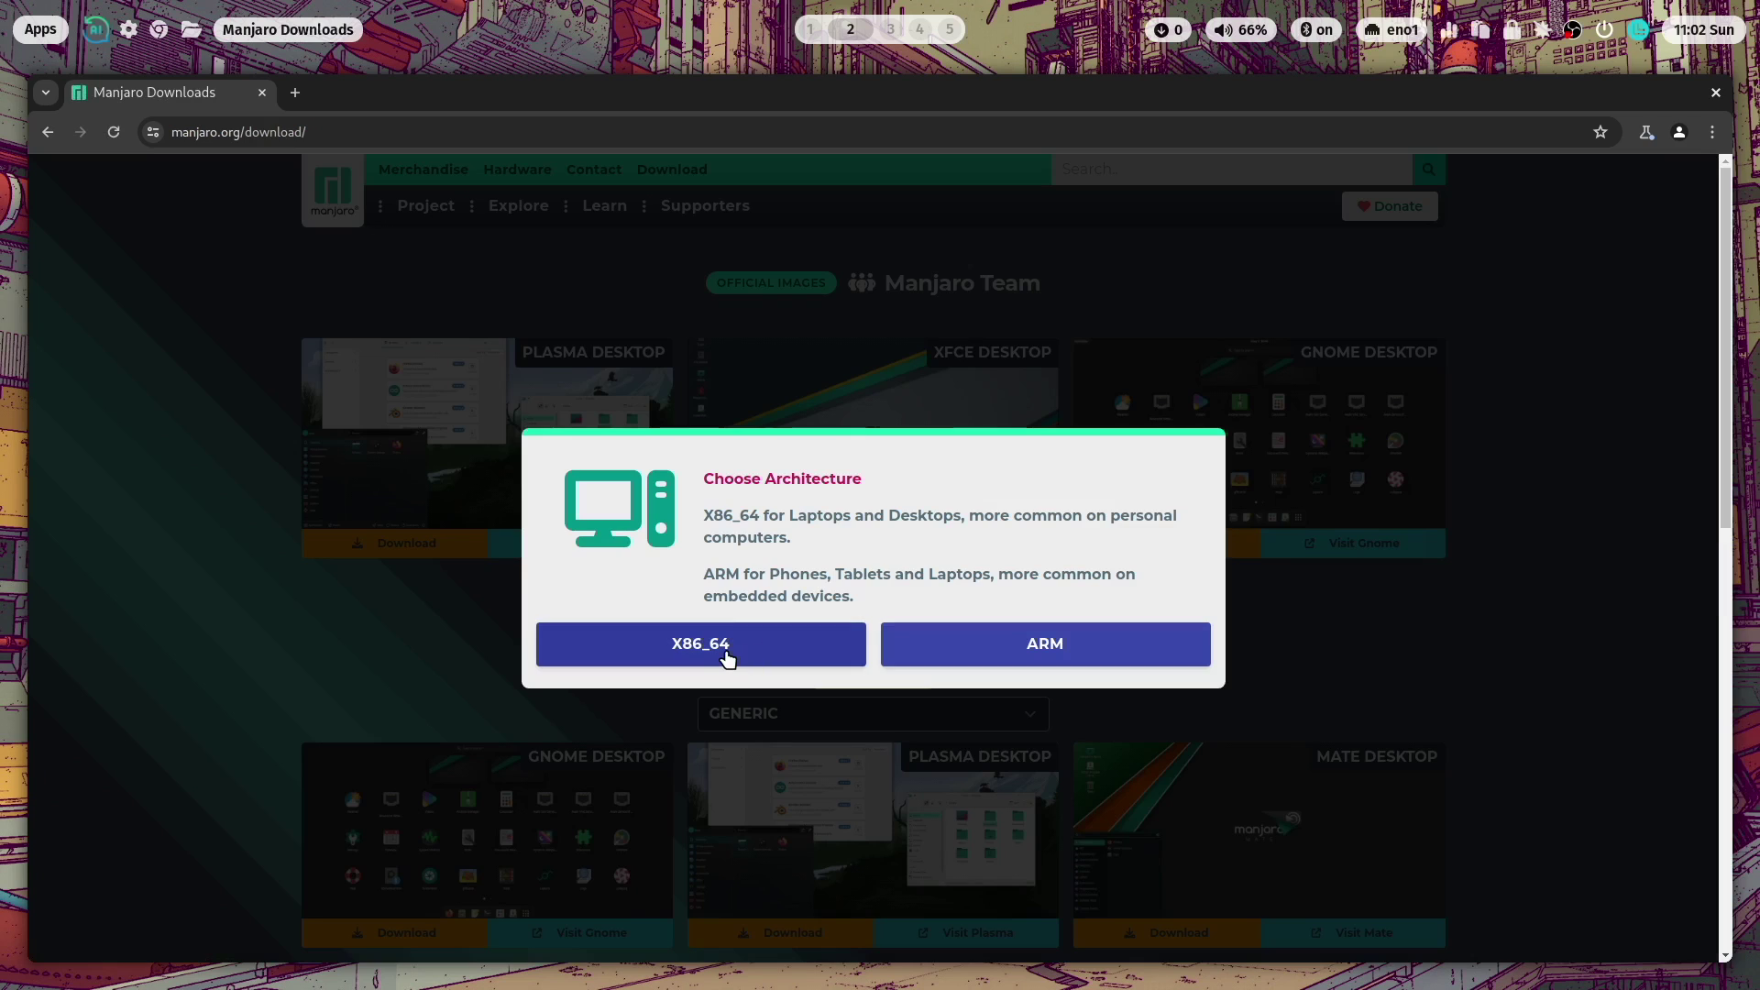
Open Manjaro's x86_64 download page and show the Plasma edition's download options.
left_click(726, 653)
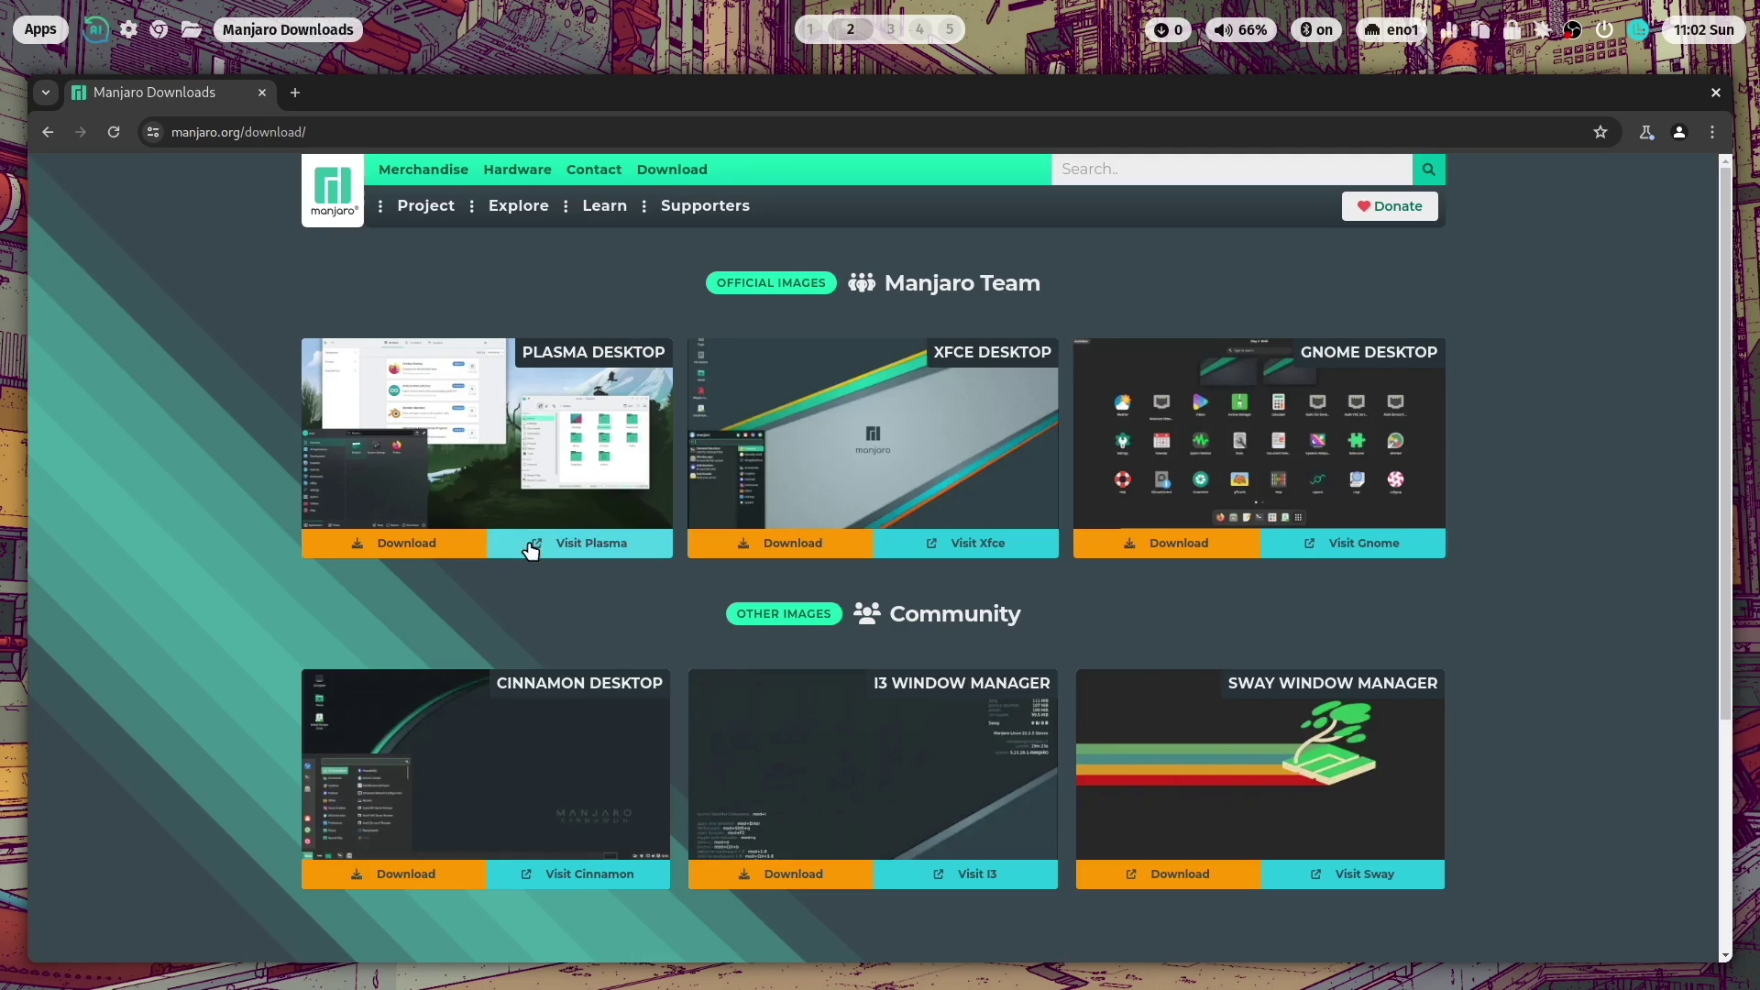
left_click(397, 542)
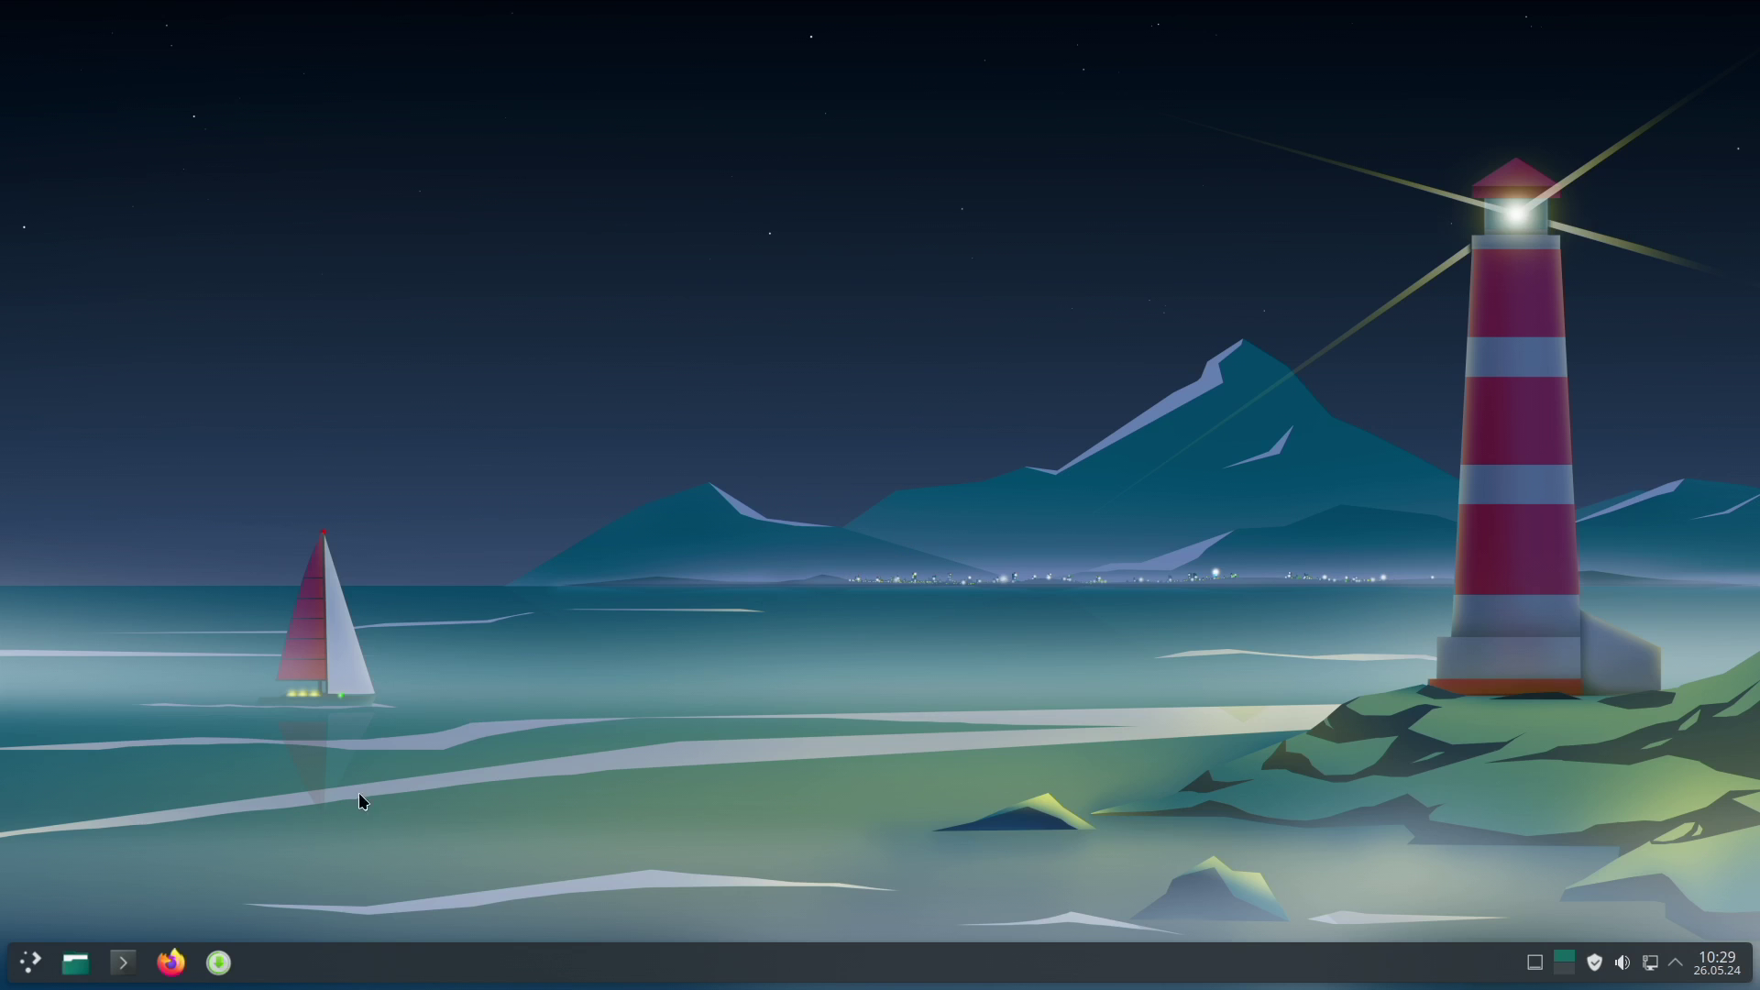
left_click(221, 961)
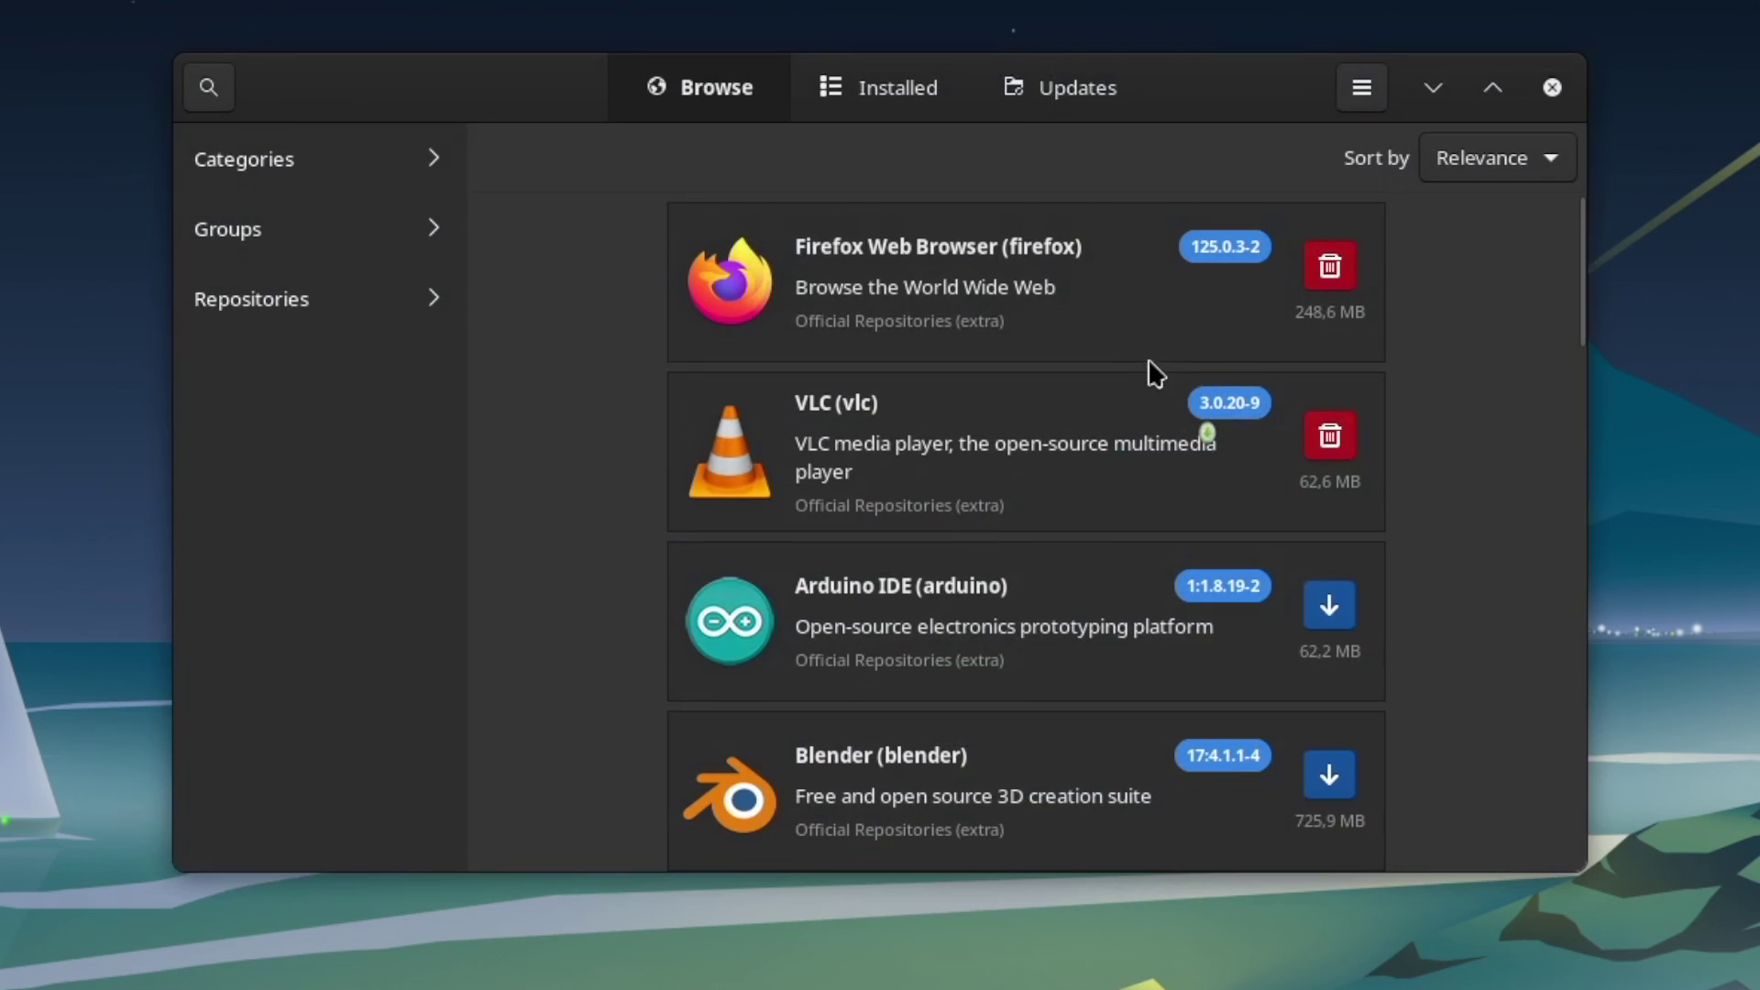
left_click(1097, 88)
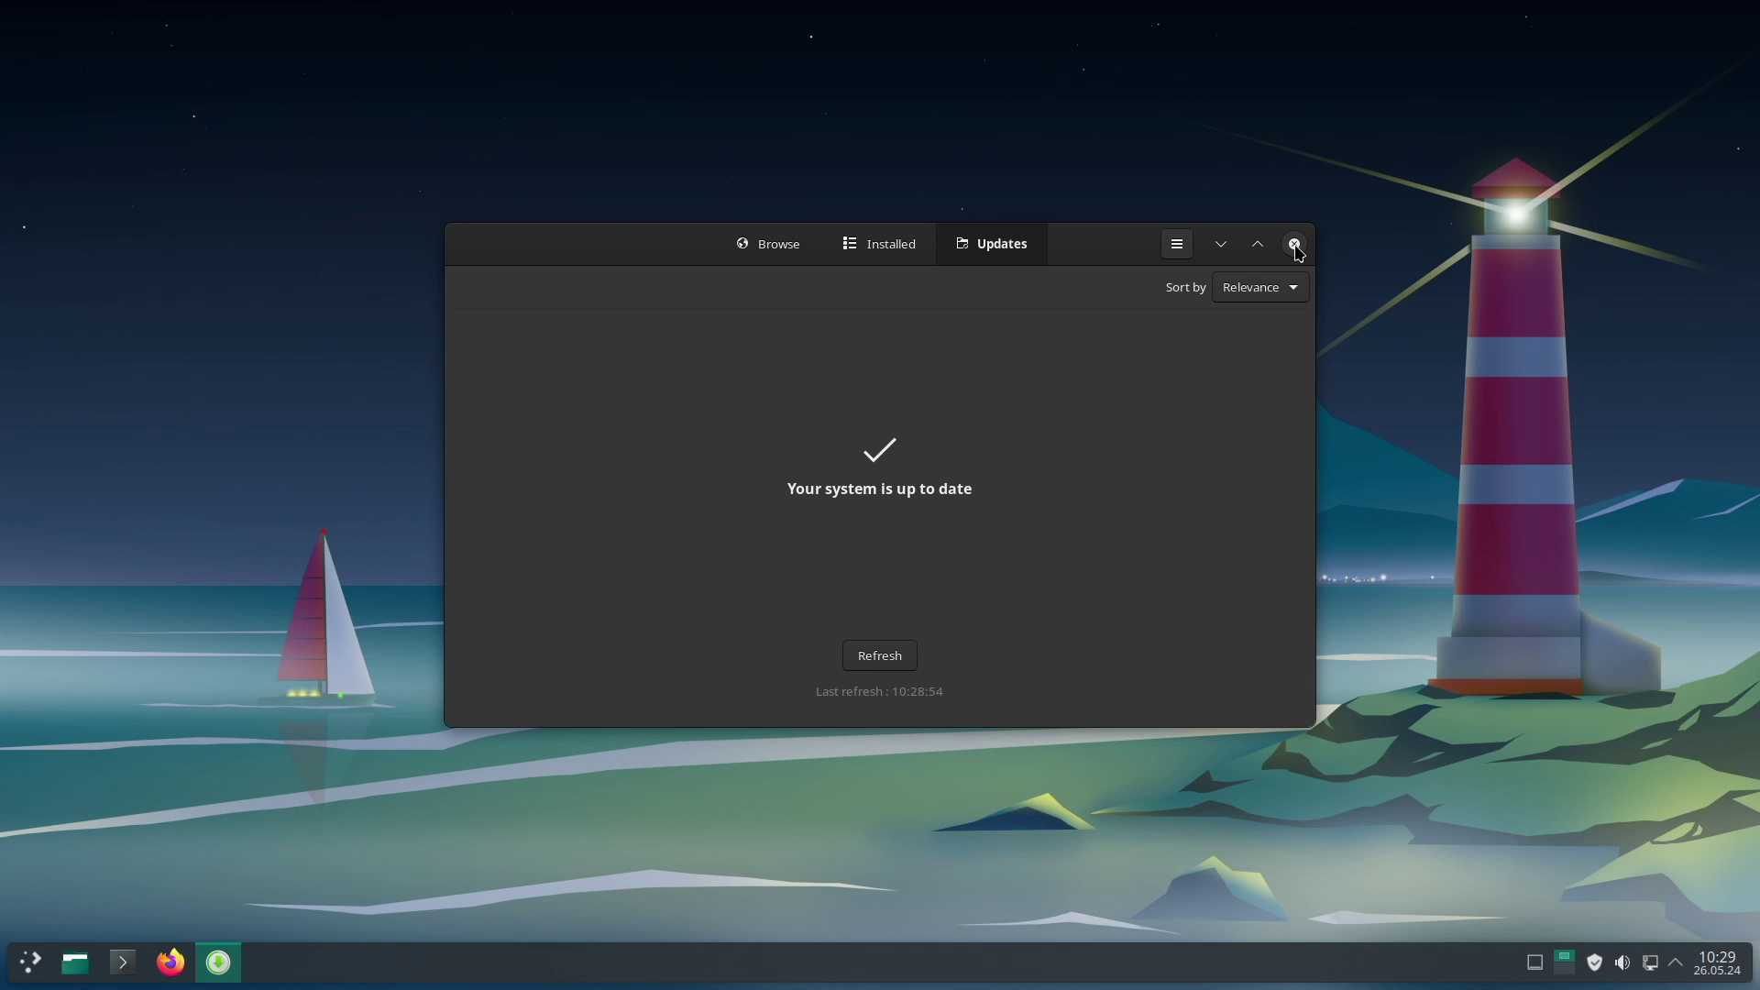
left_click(1295, 245)
Copy the ML4W Hyprland Starter install command from gitlab.com/stephan-raabe and open Konsole.
left_click(170, 961)
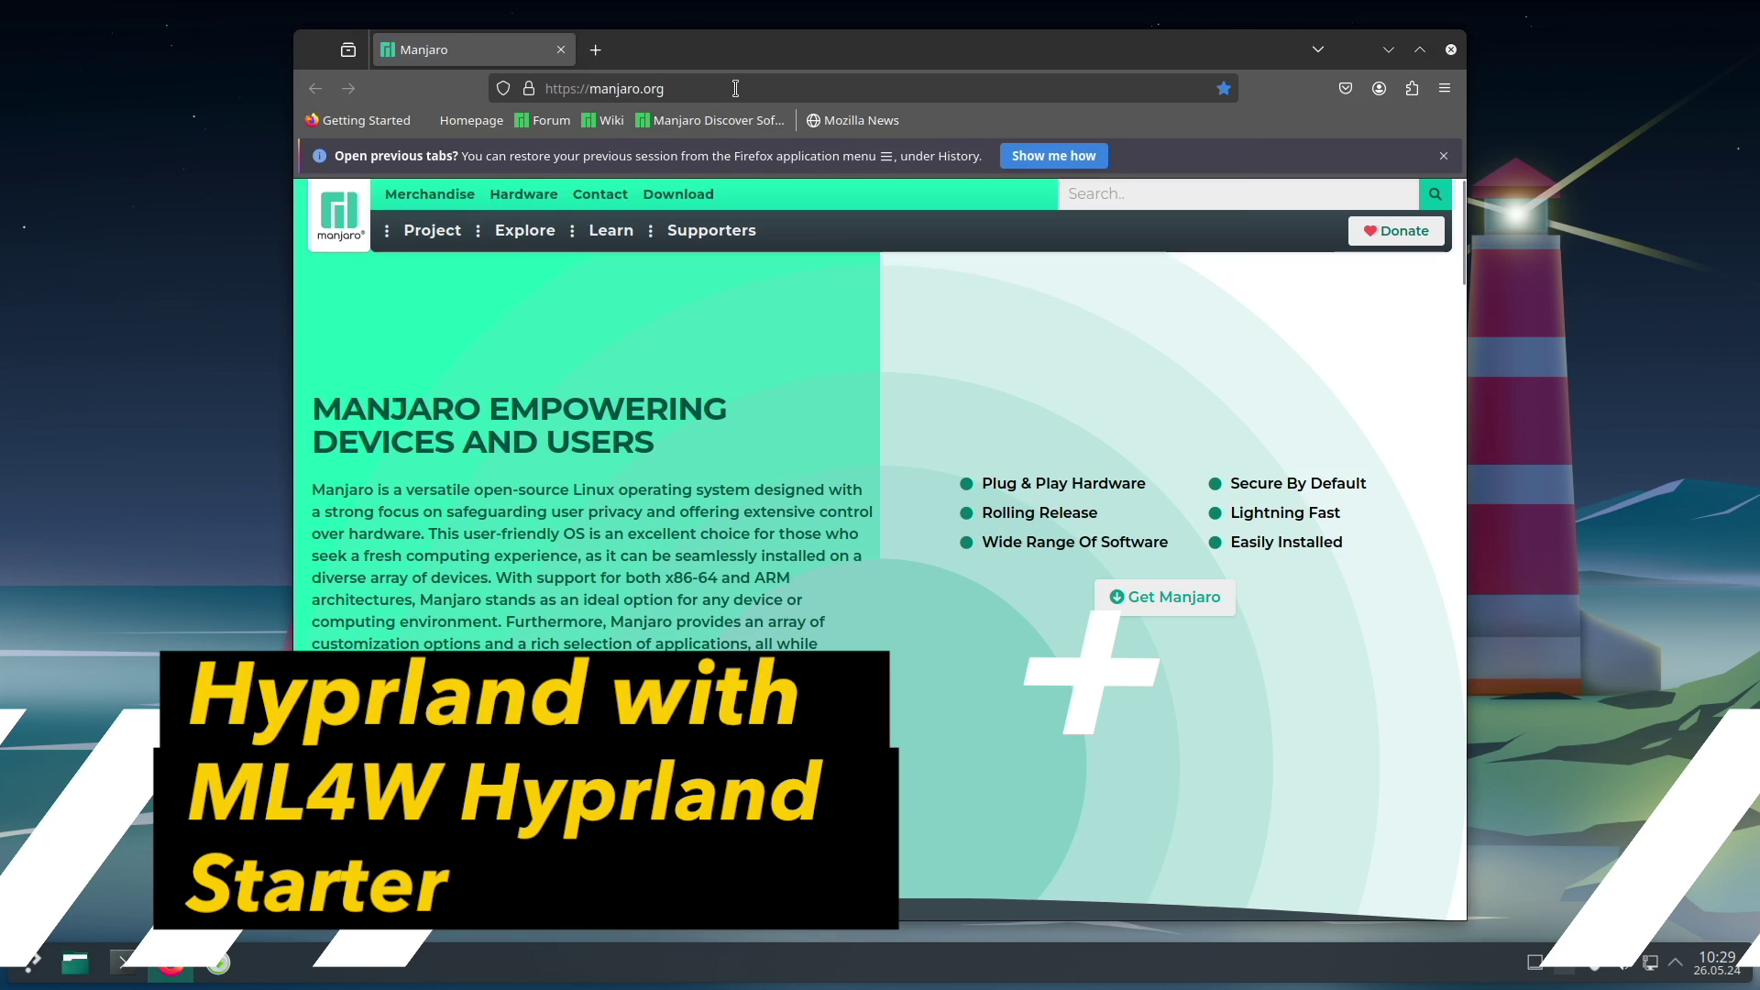
left_click(735, 88)
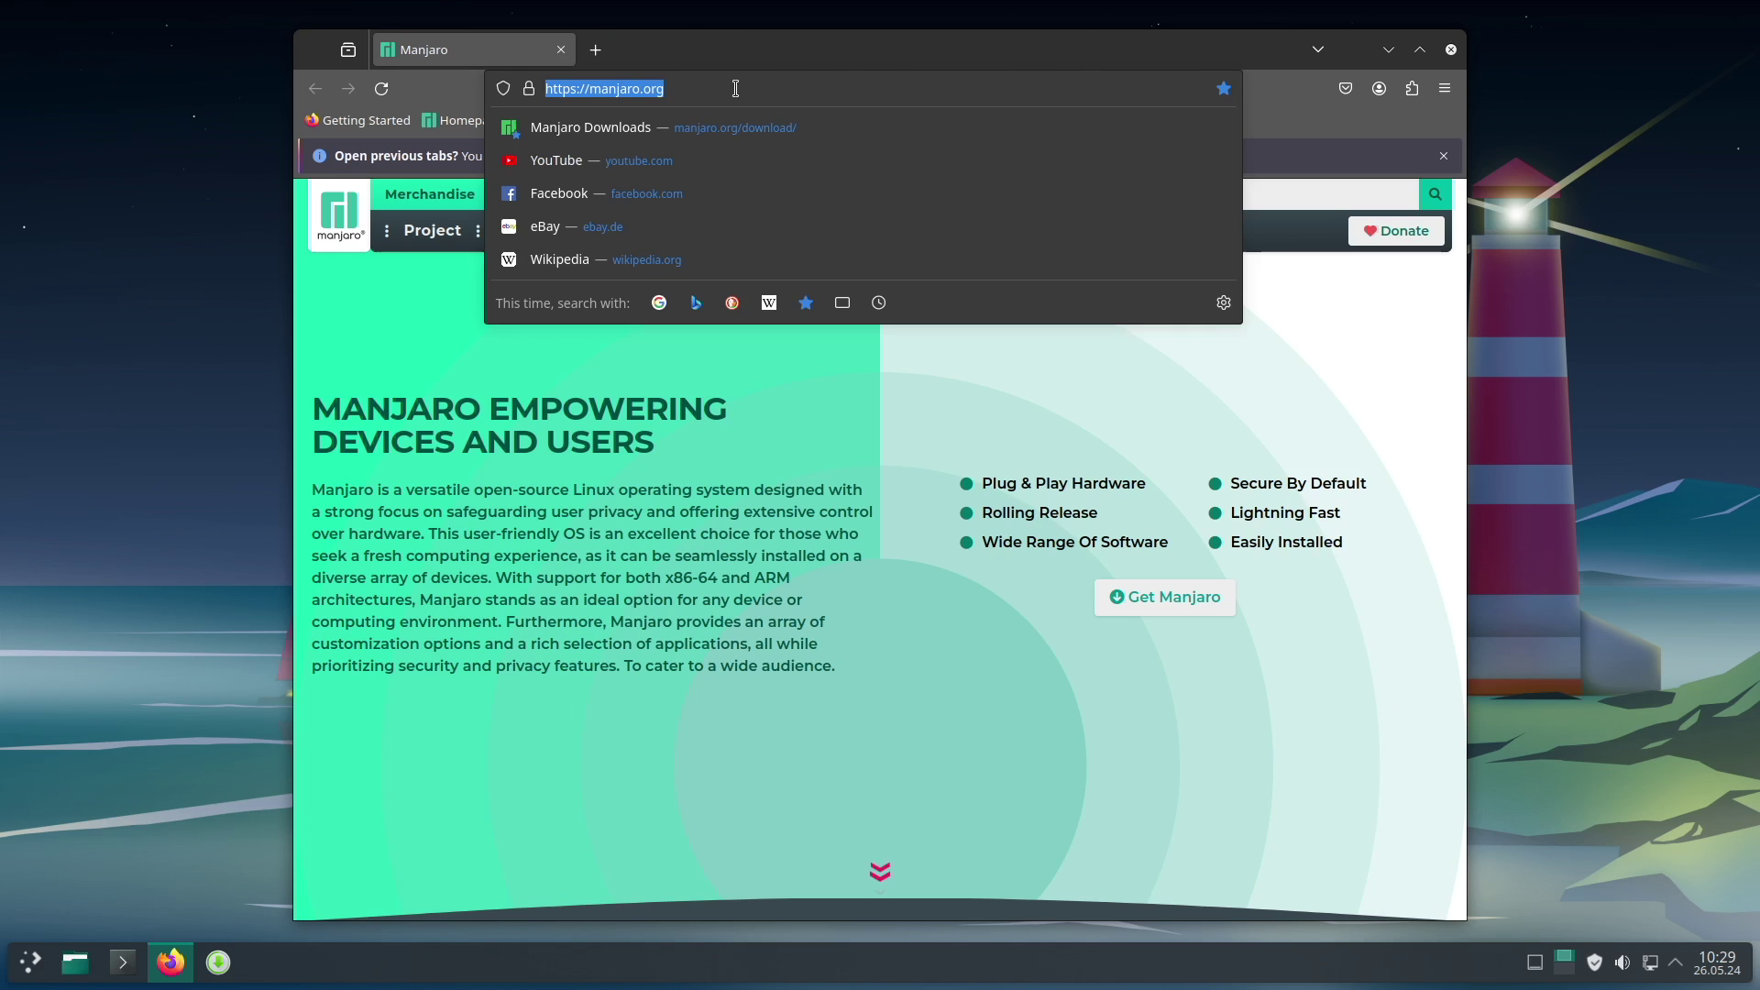
type("https://gitlab.com/stephan-raabe")
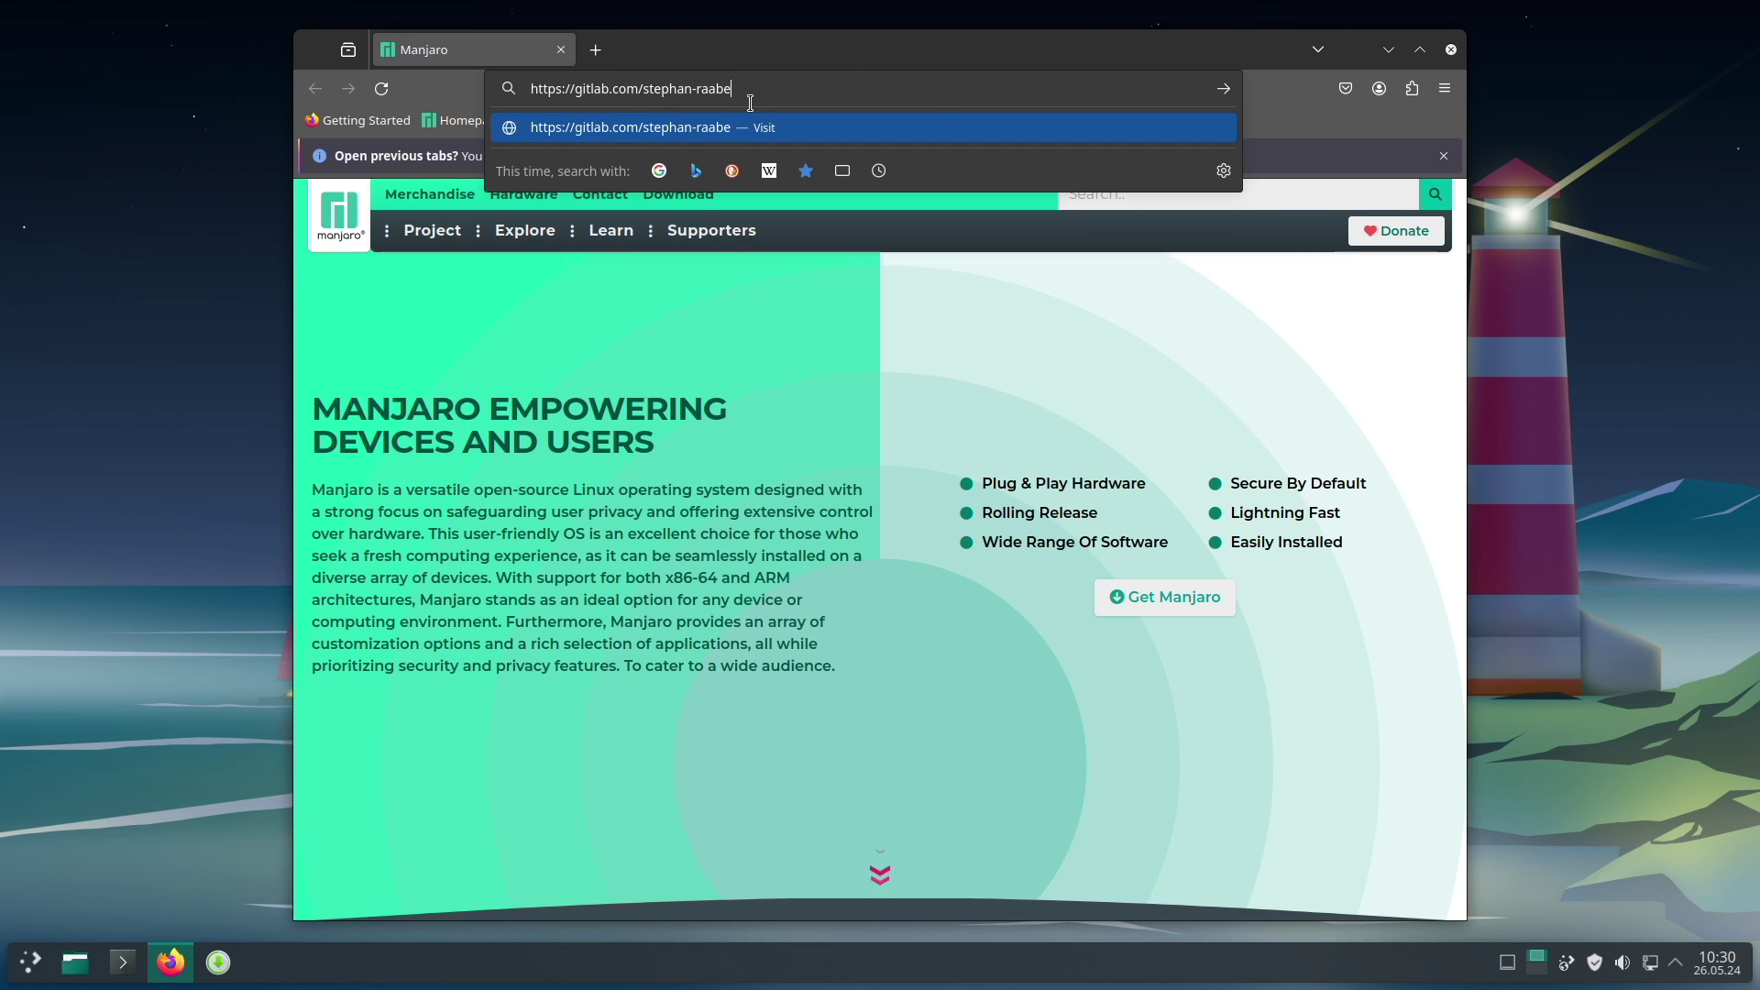
key("Return")
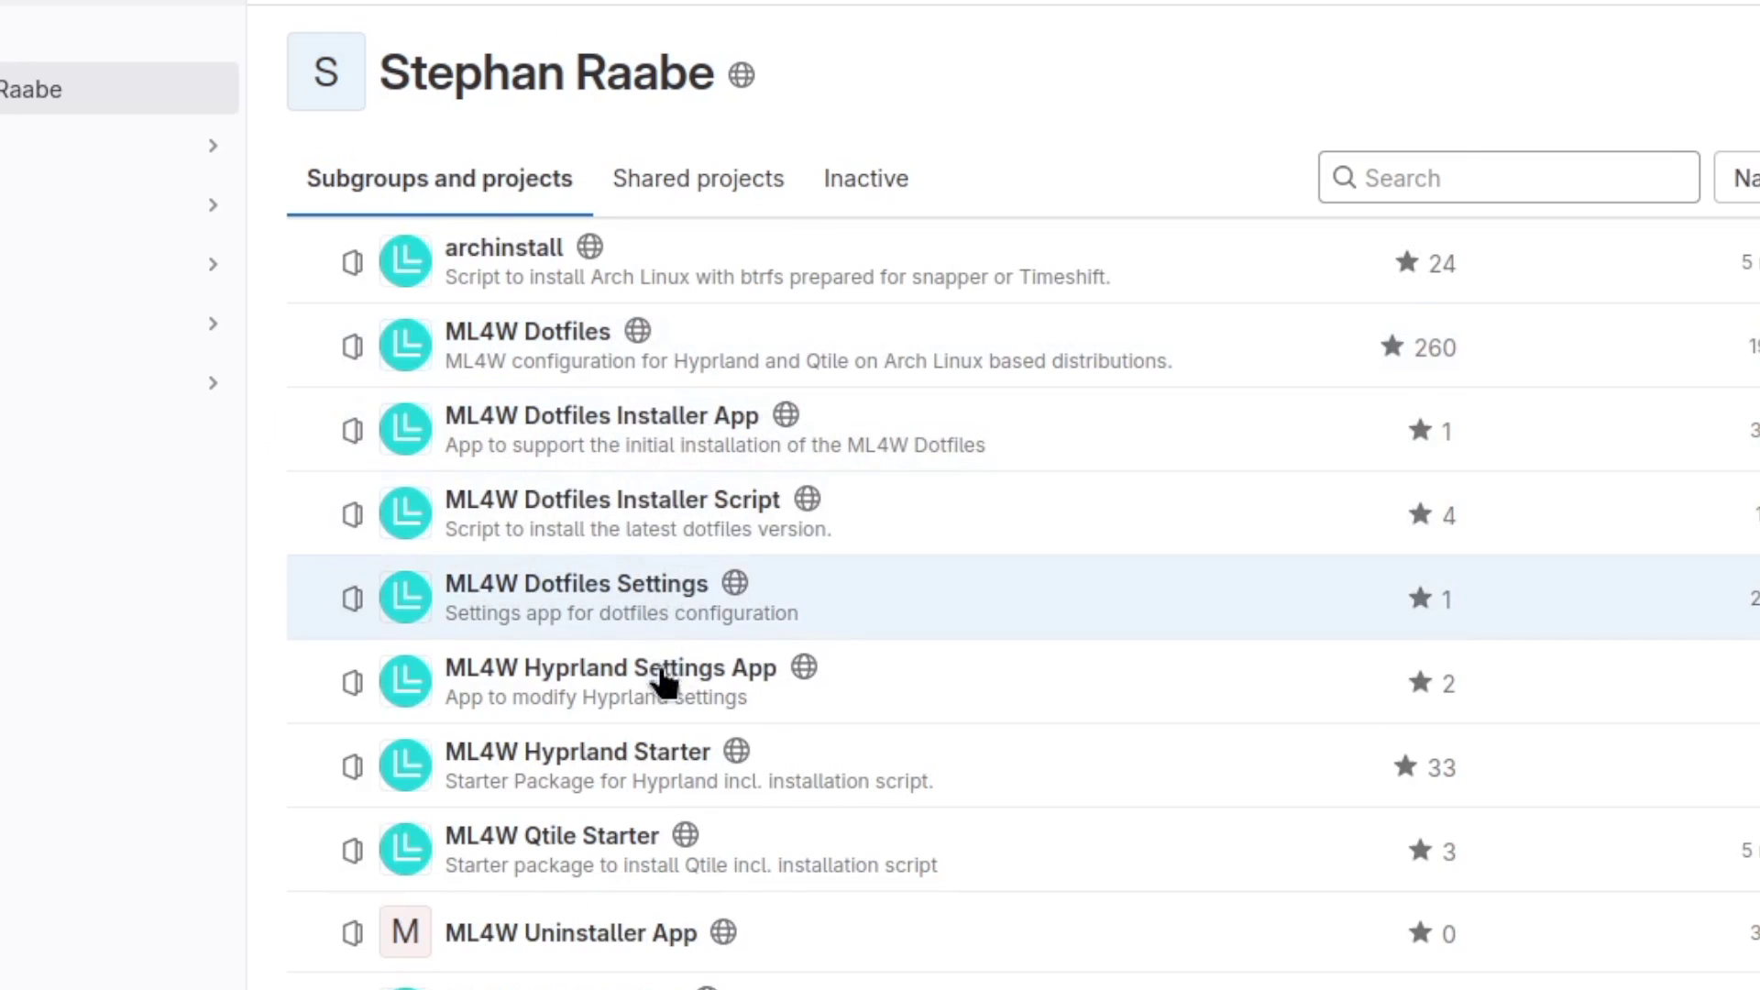
left_click(641, 760)
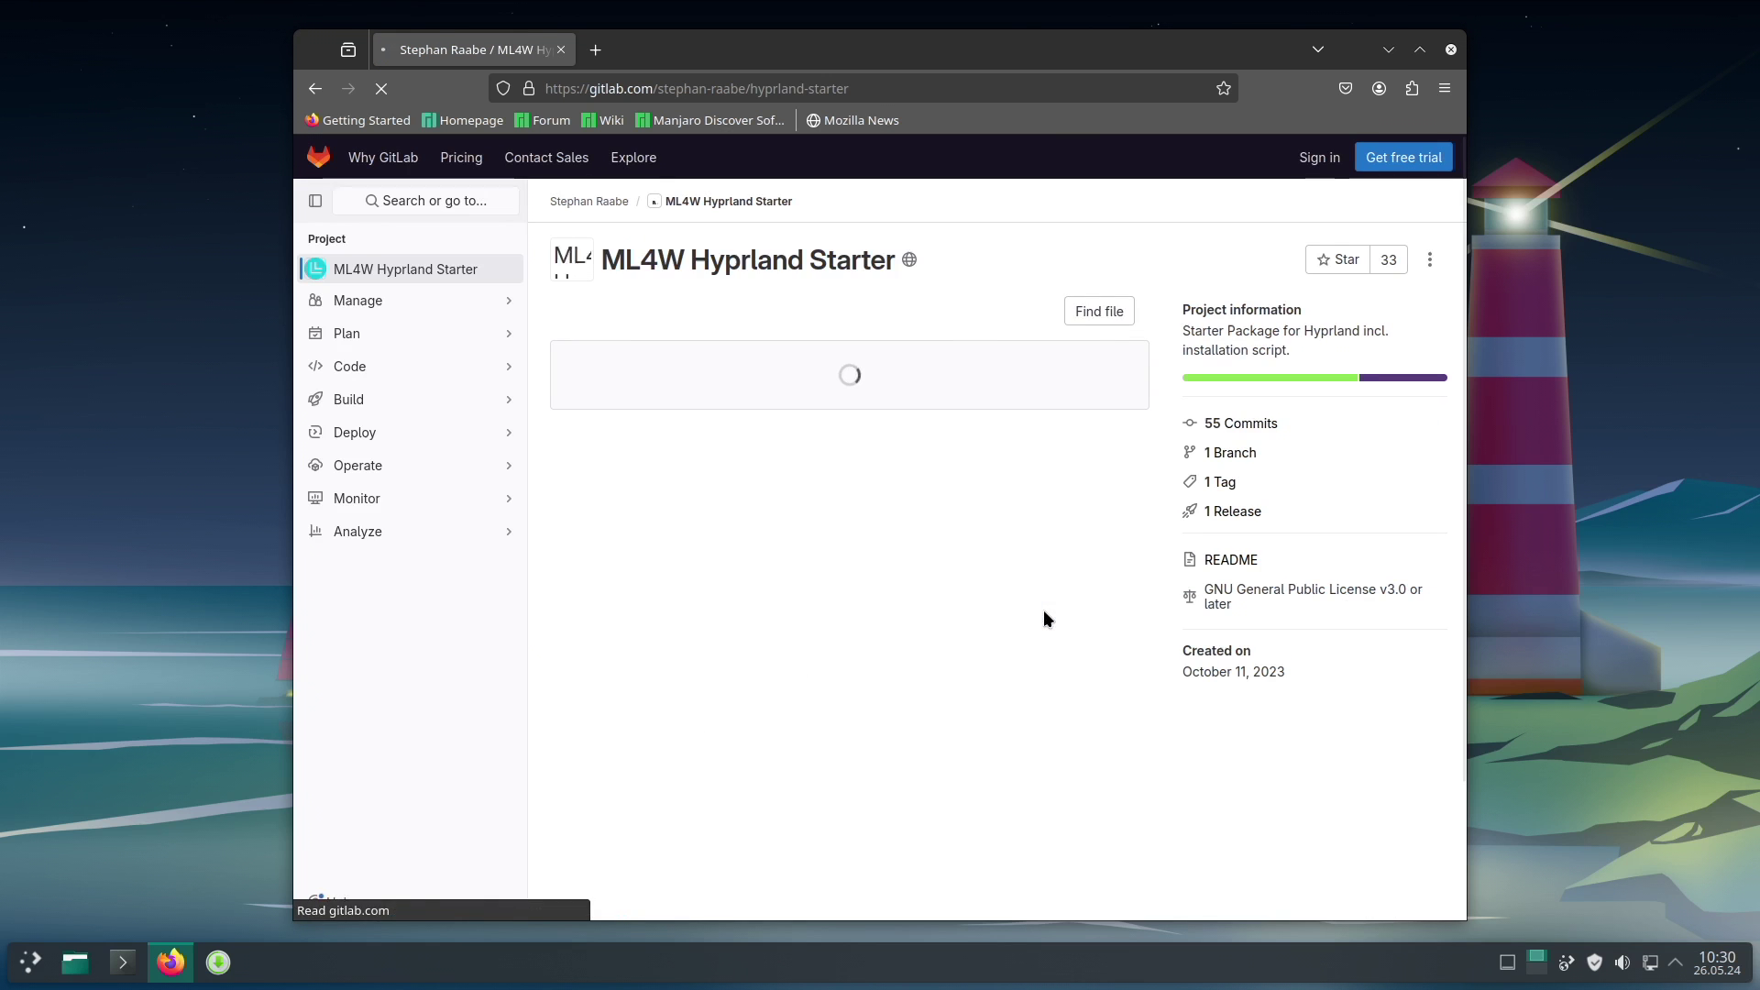
scroll(904, 401, "down", 10)
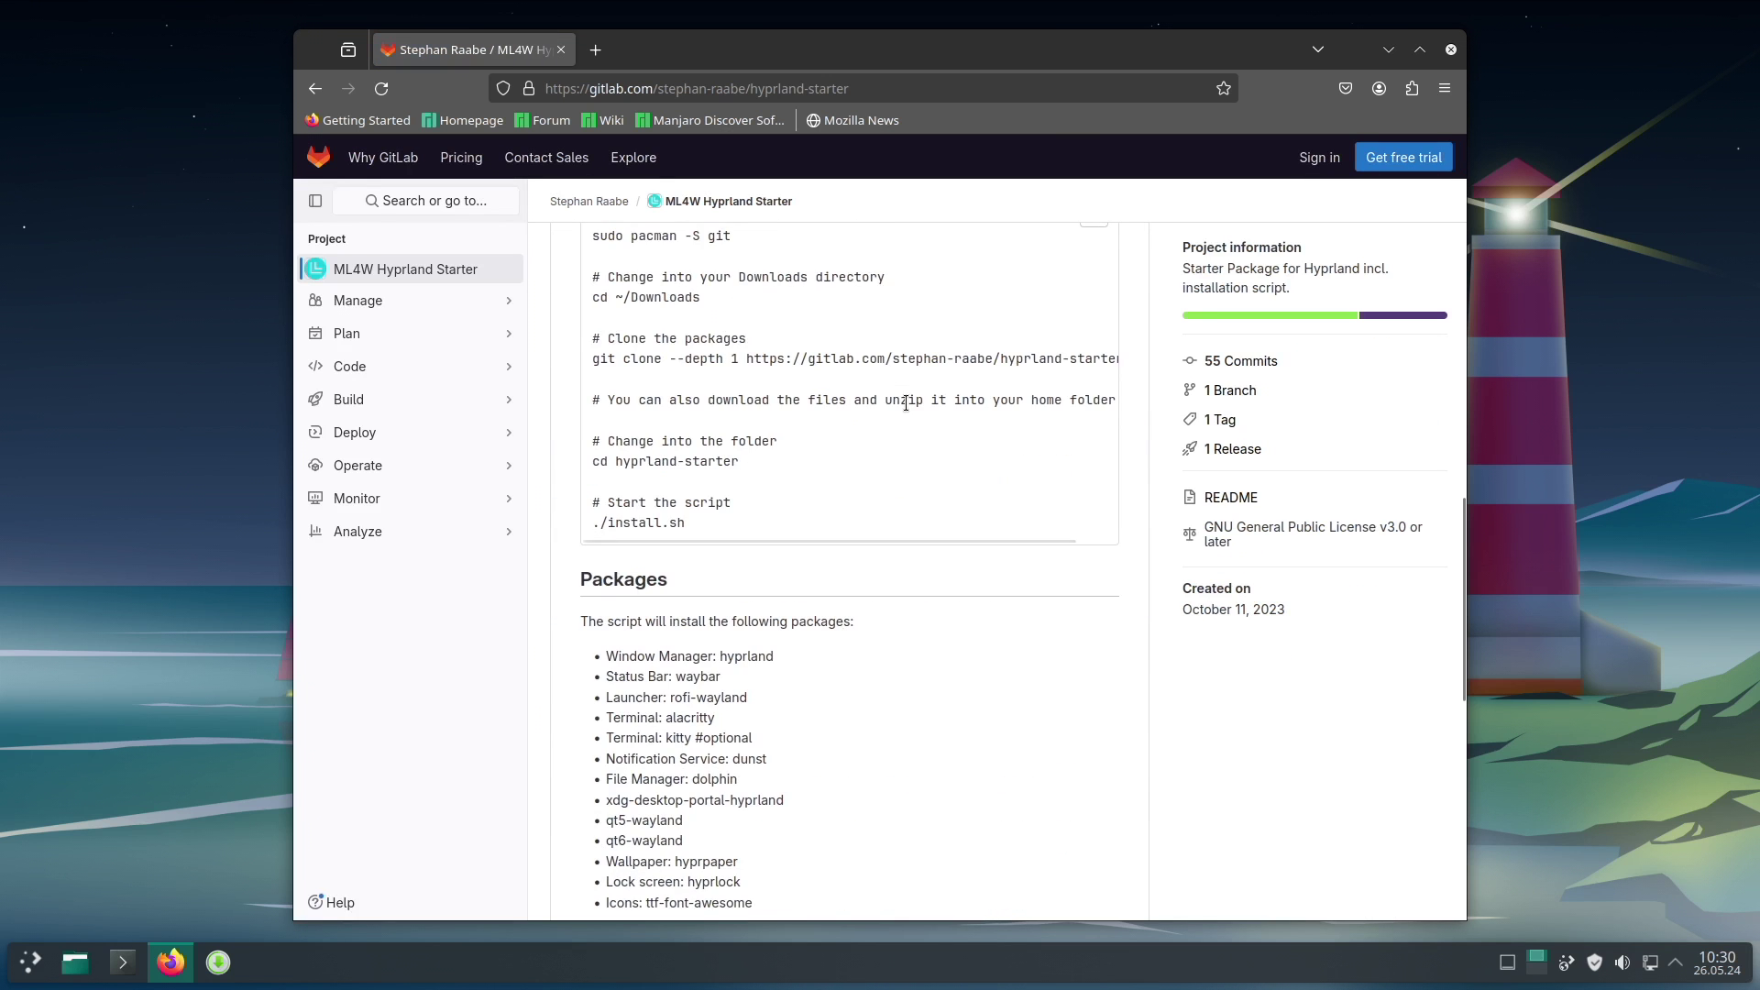
scroll(905, 402, "up", 5)
scroll(906, 402, "up", 5)
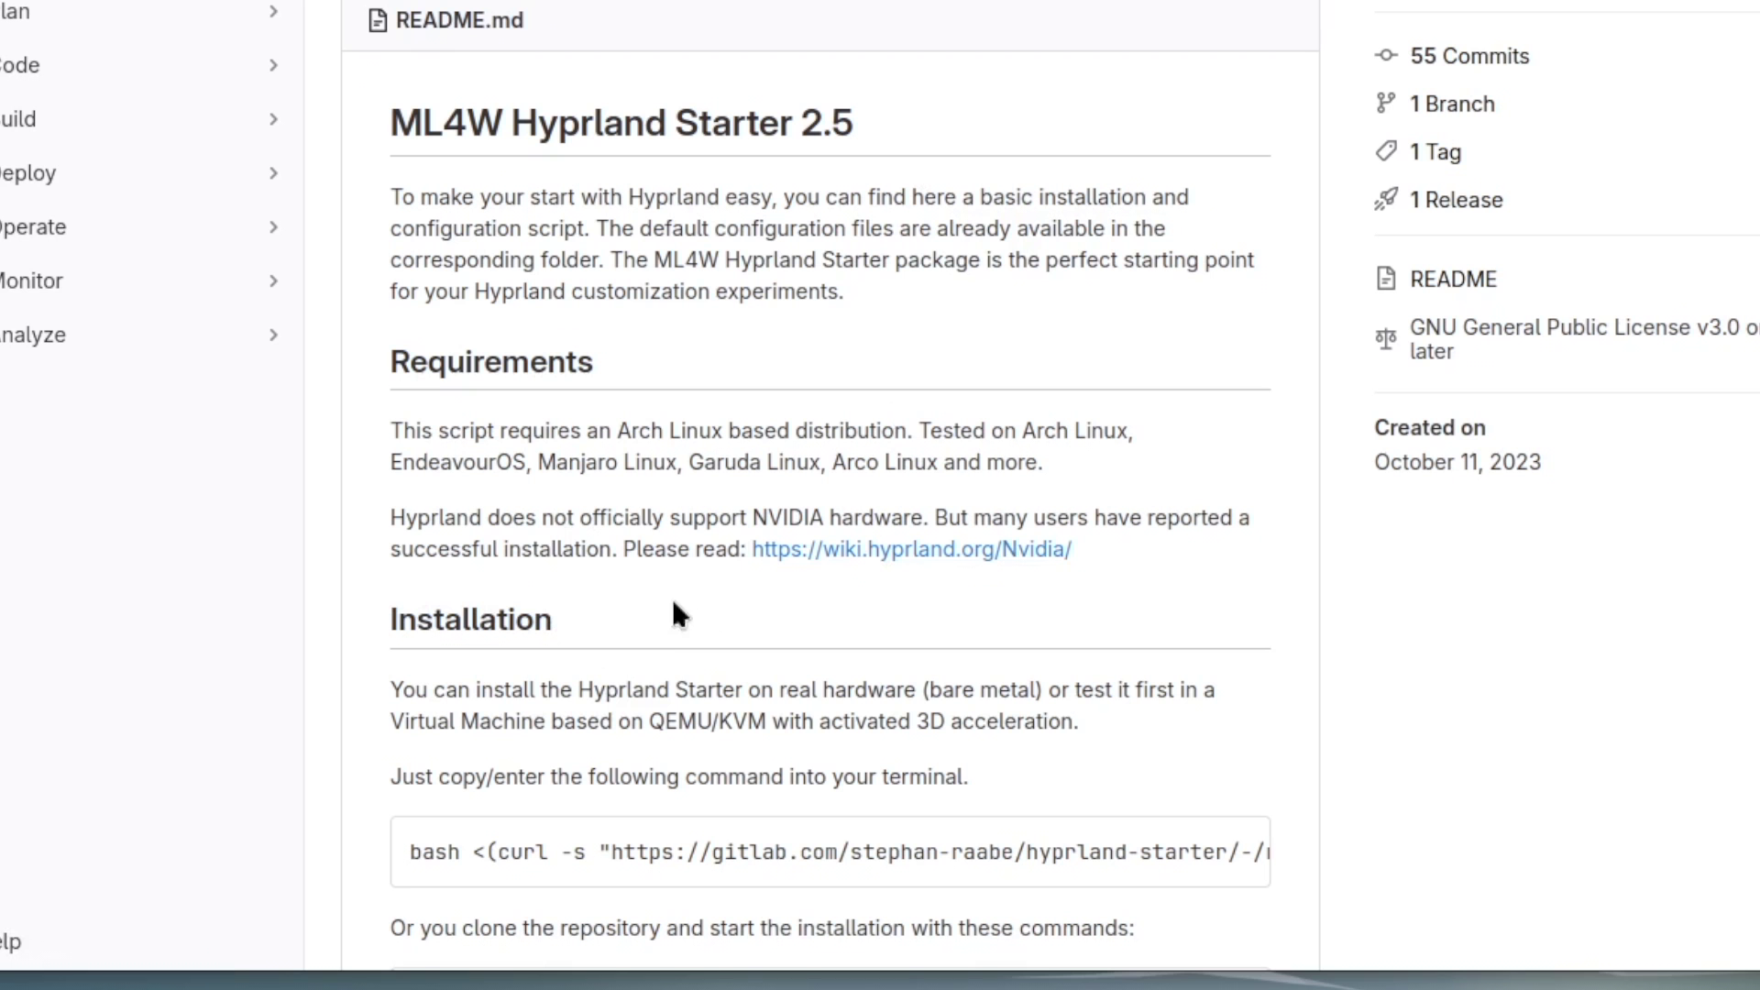
mouse_move(826, 852)
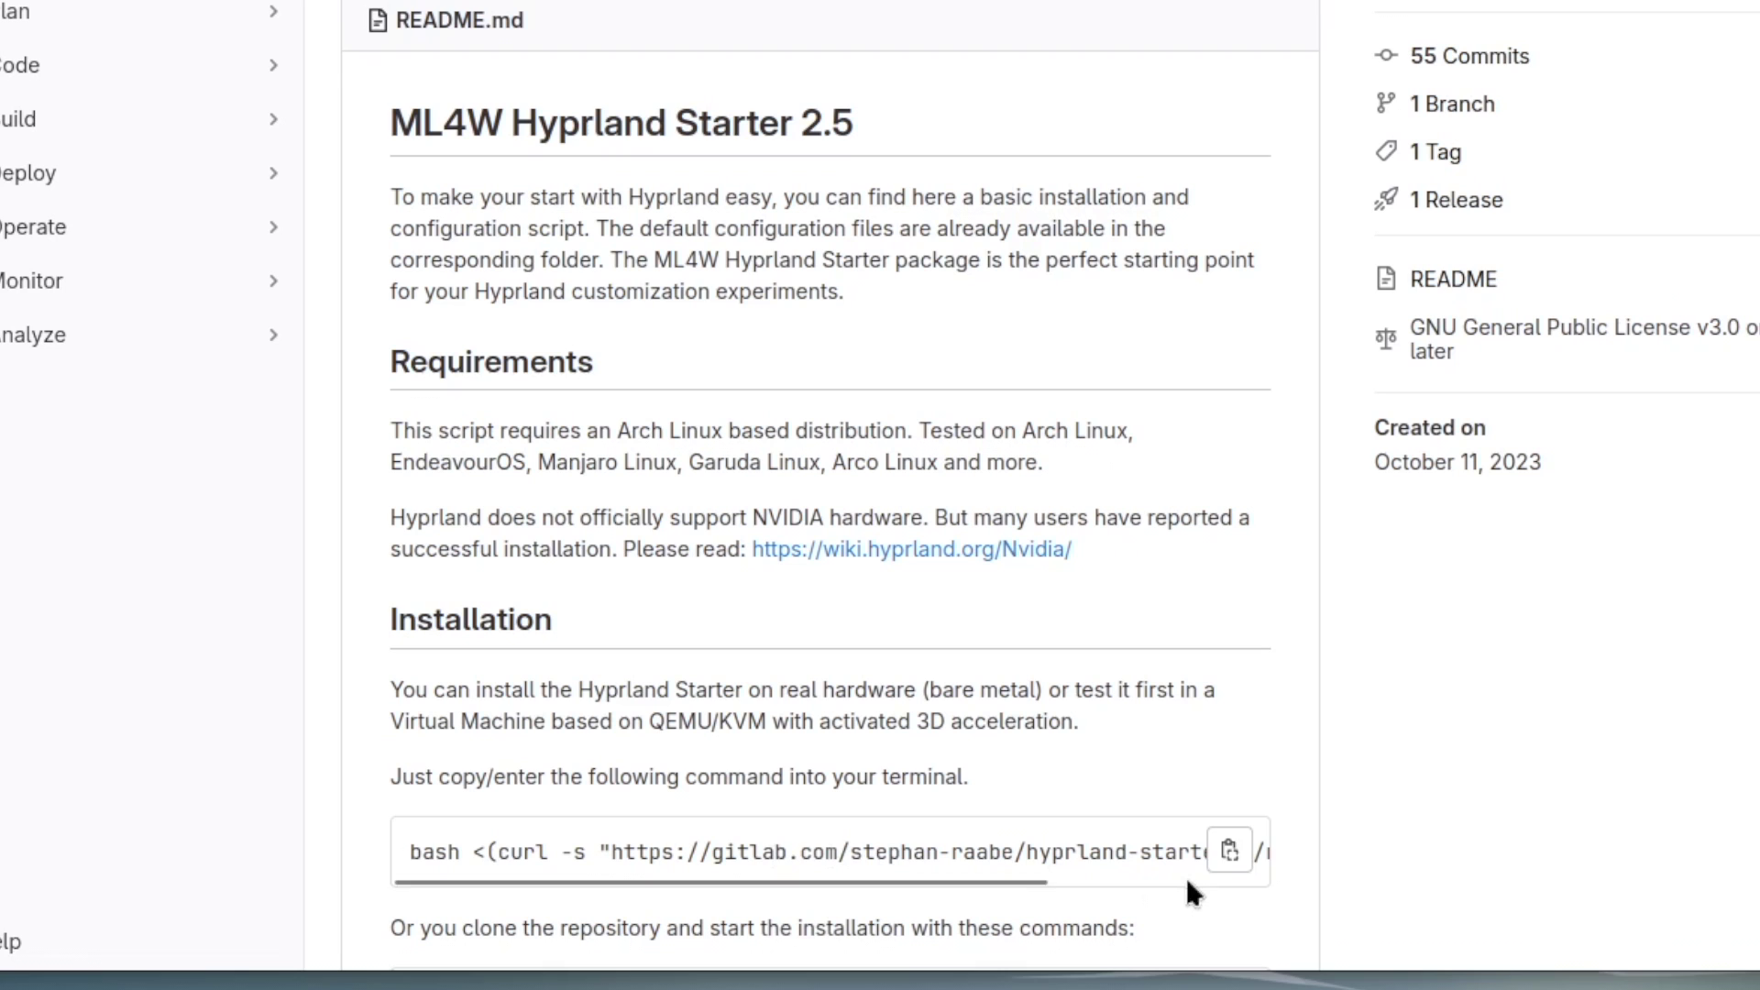
left_click(1231, 856)
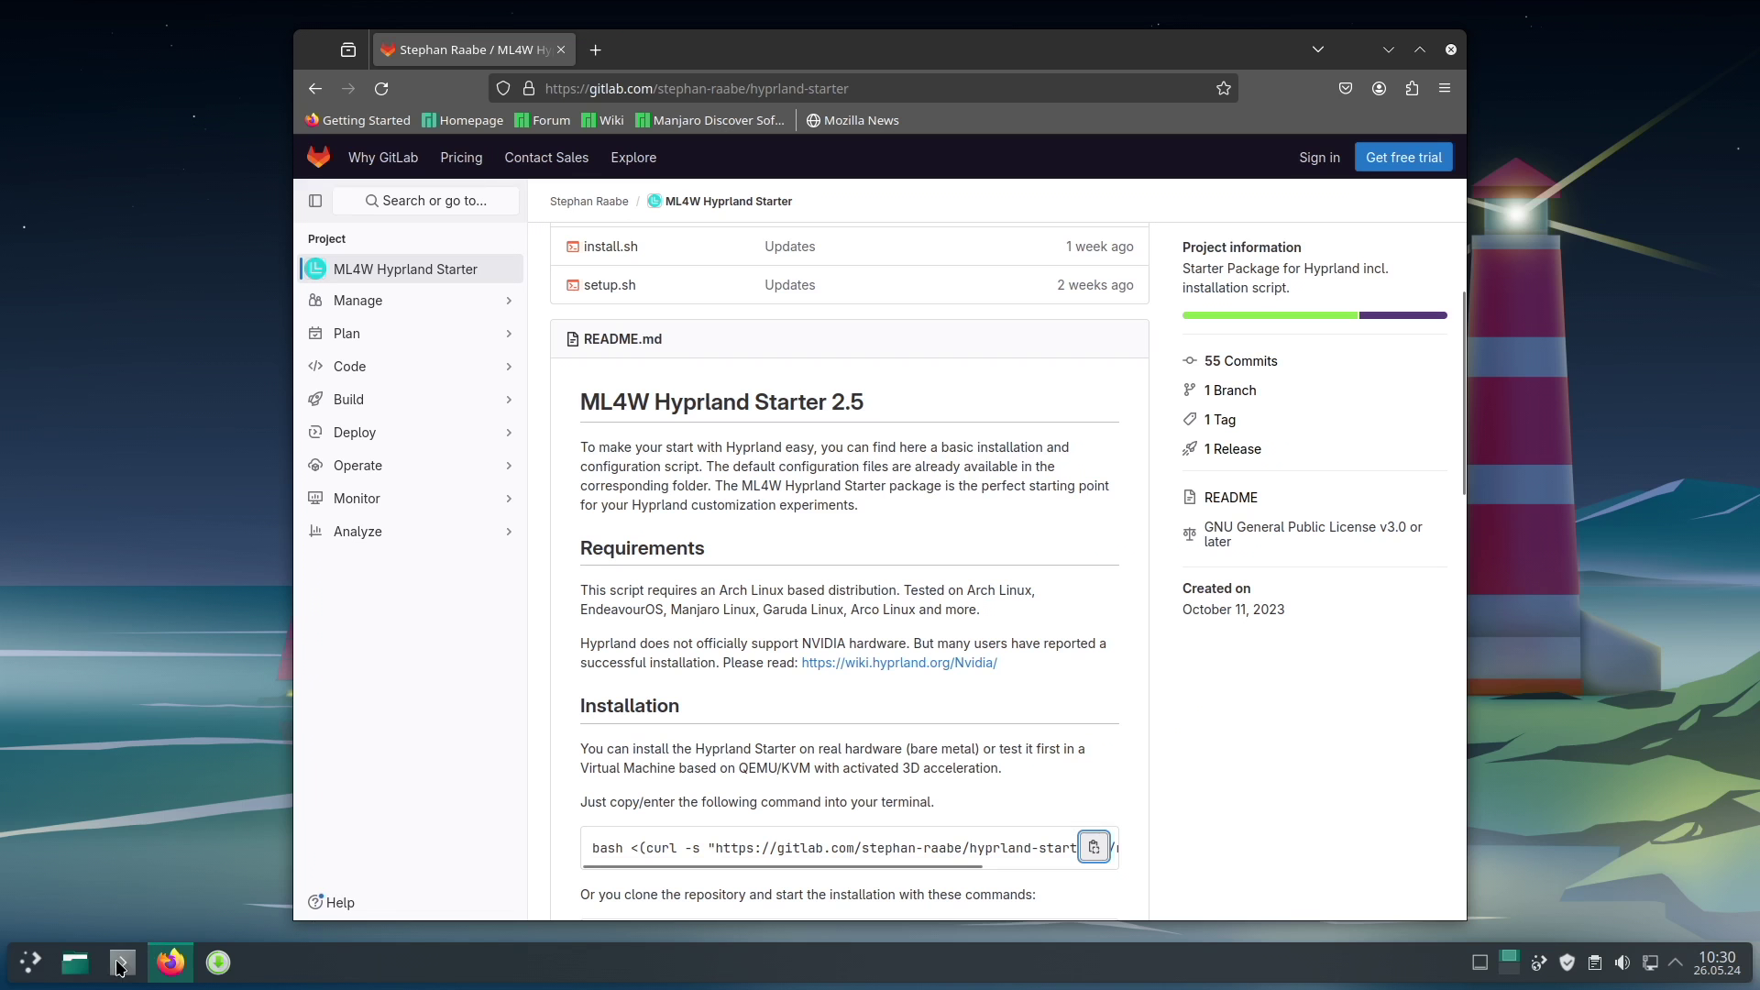
left_click(121, 964)
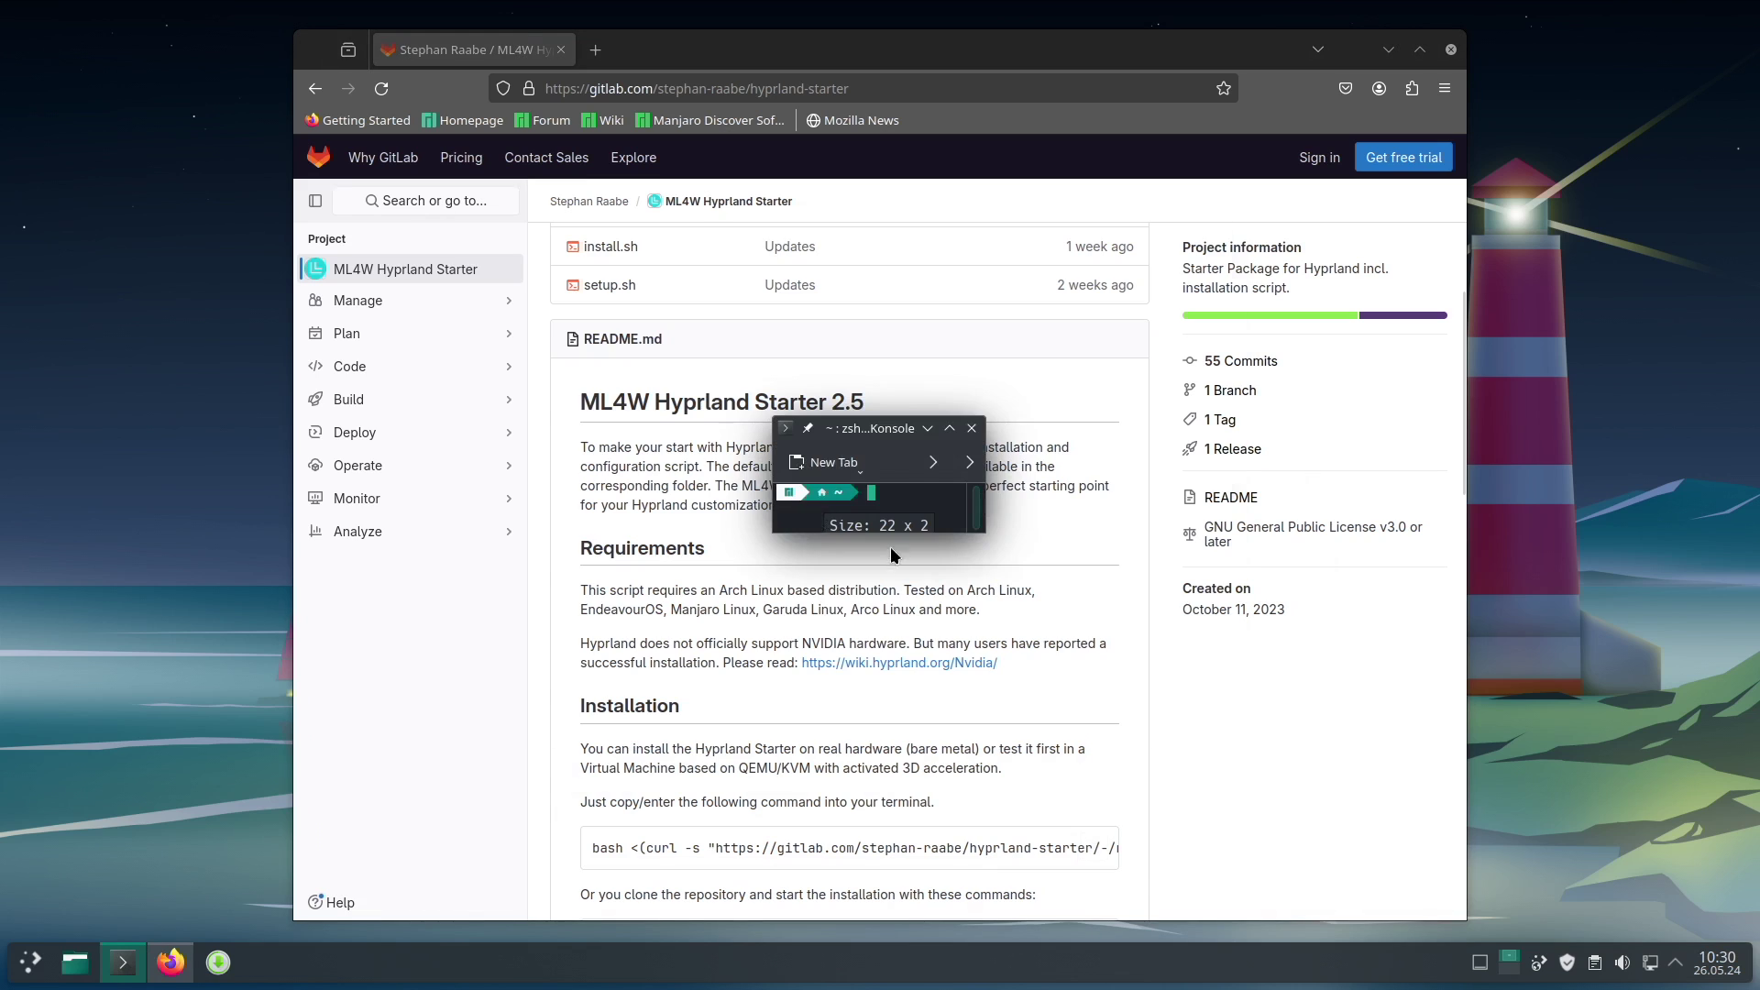
Run the pasted ML4W Starter install command, confirm with y, and enter the sudo password.
key("ctrl+shift+v")
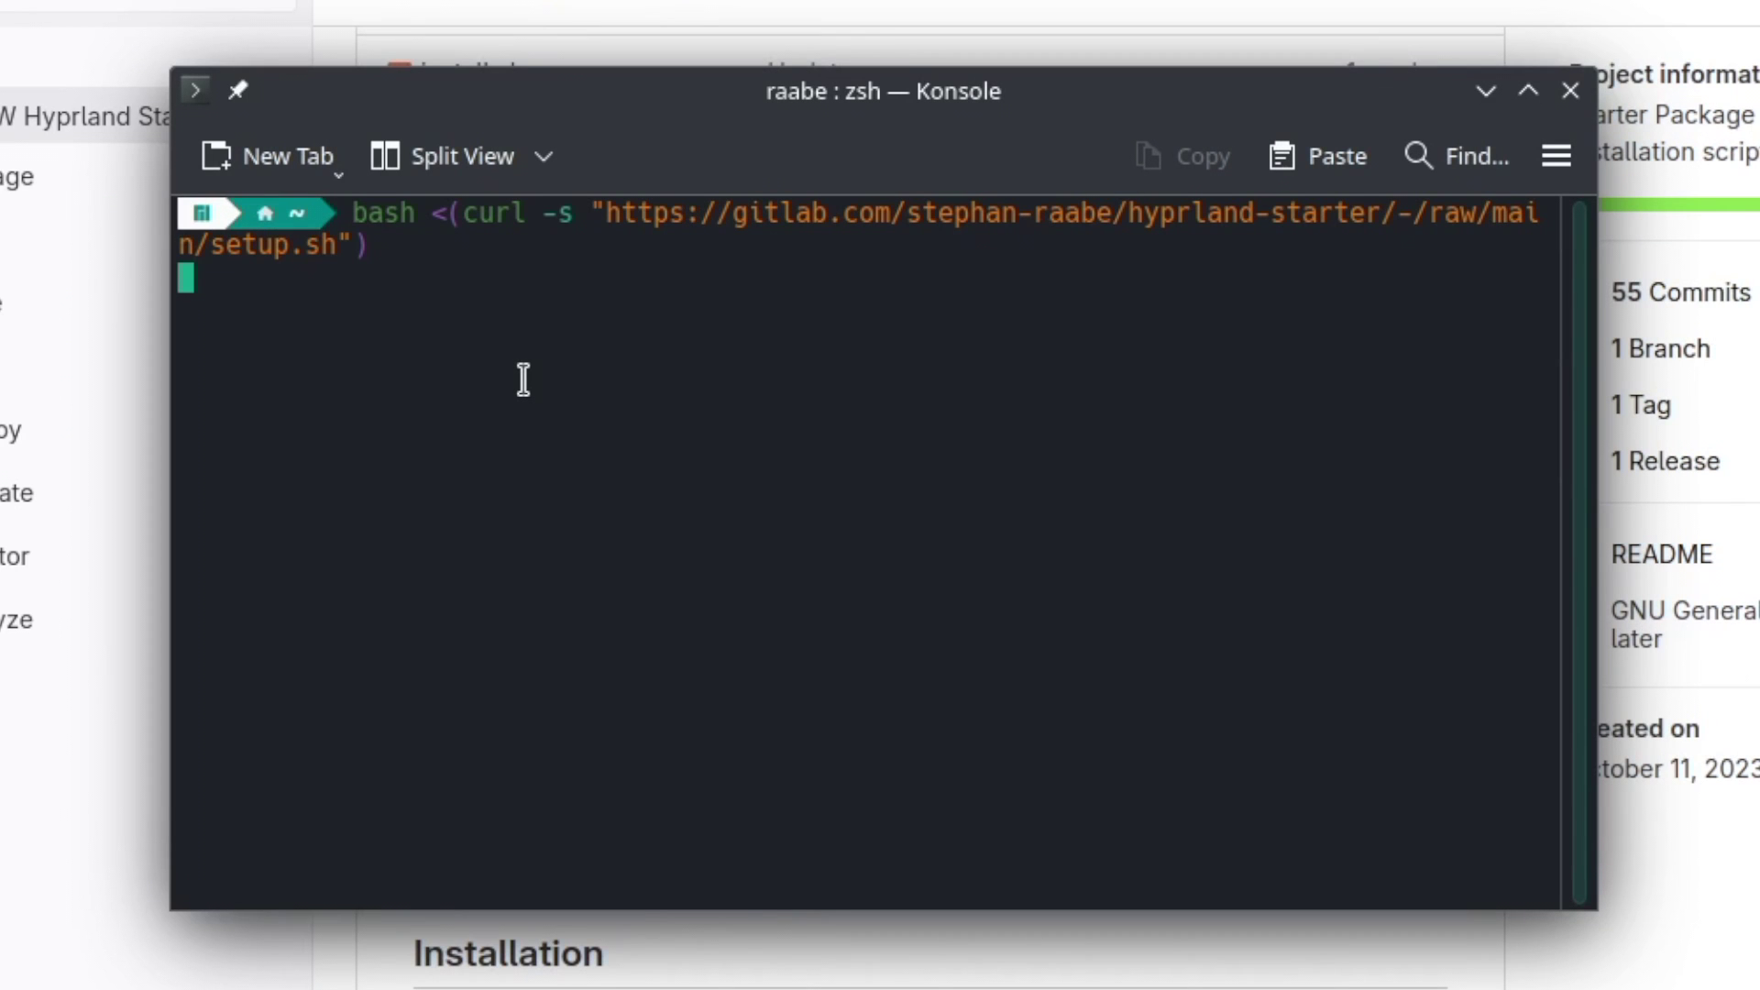
key("Return")
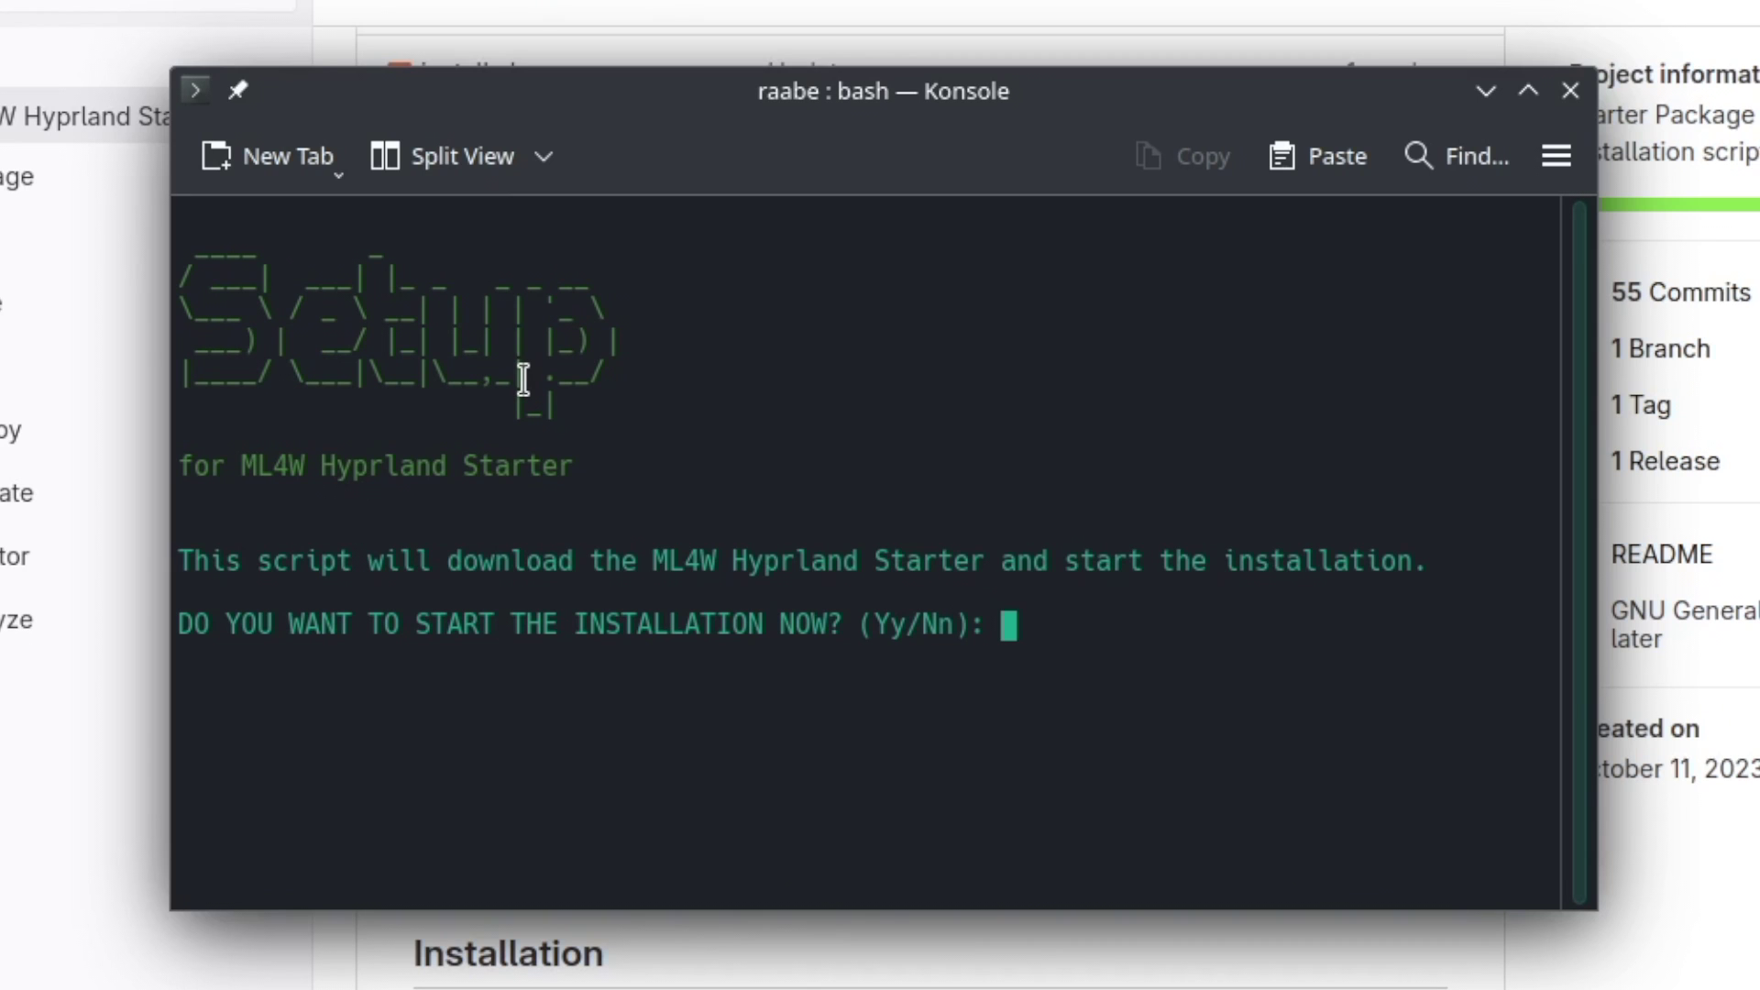
type("y")
key("Return")
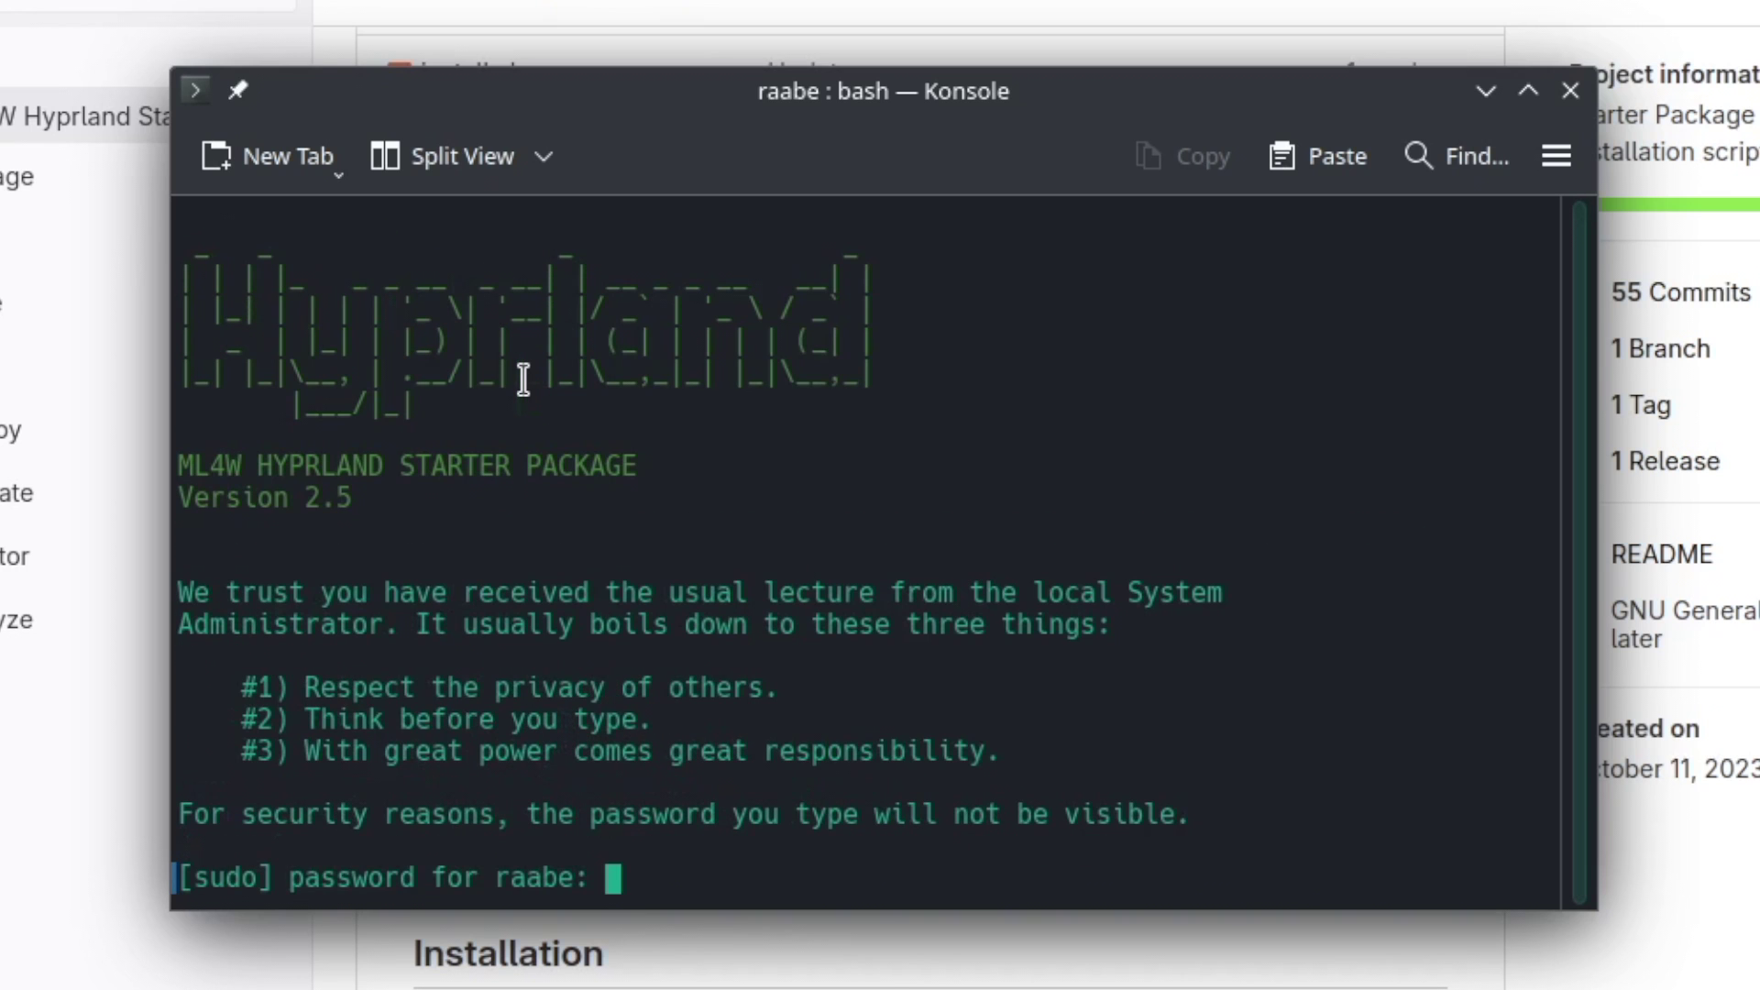
key("Return")
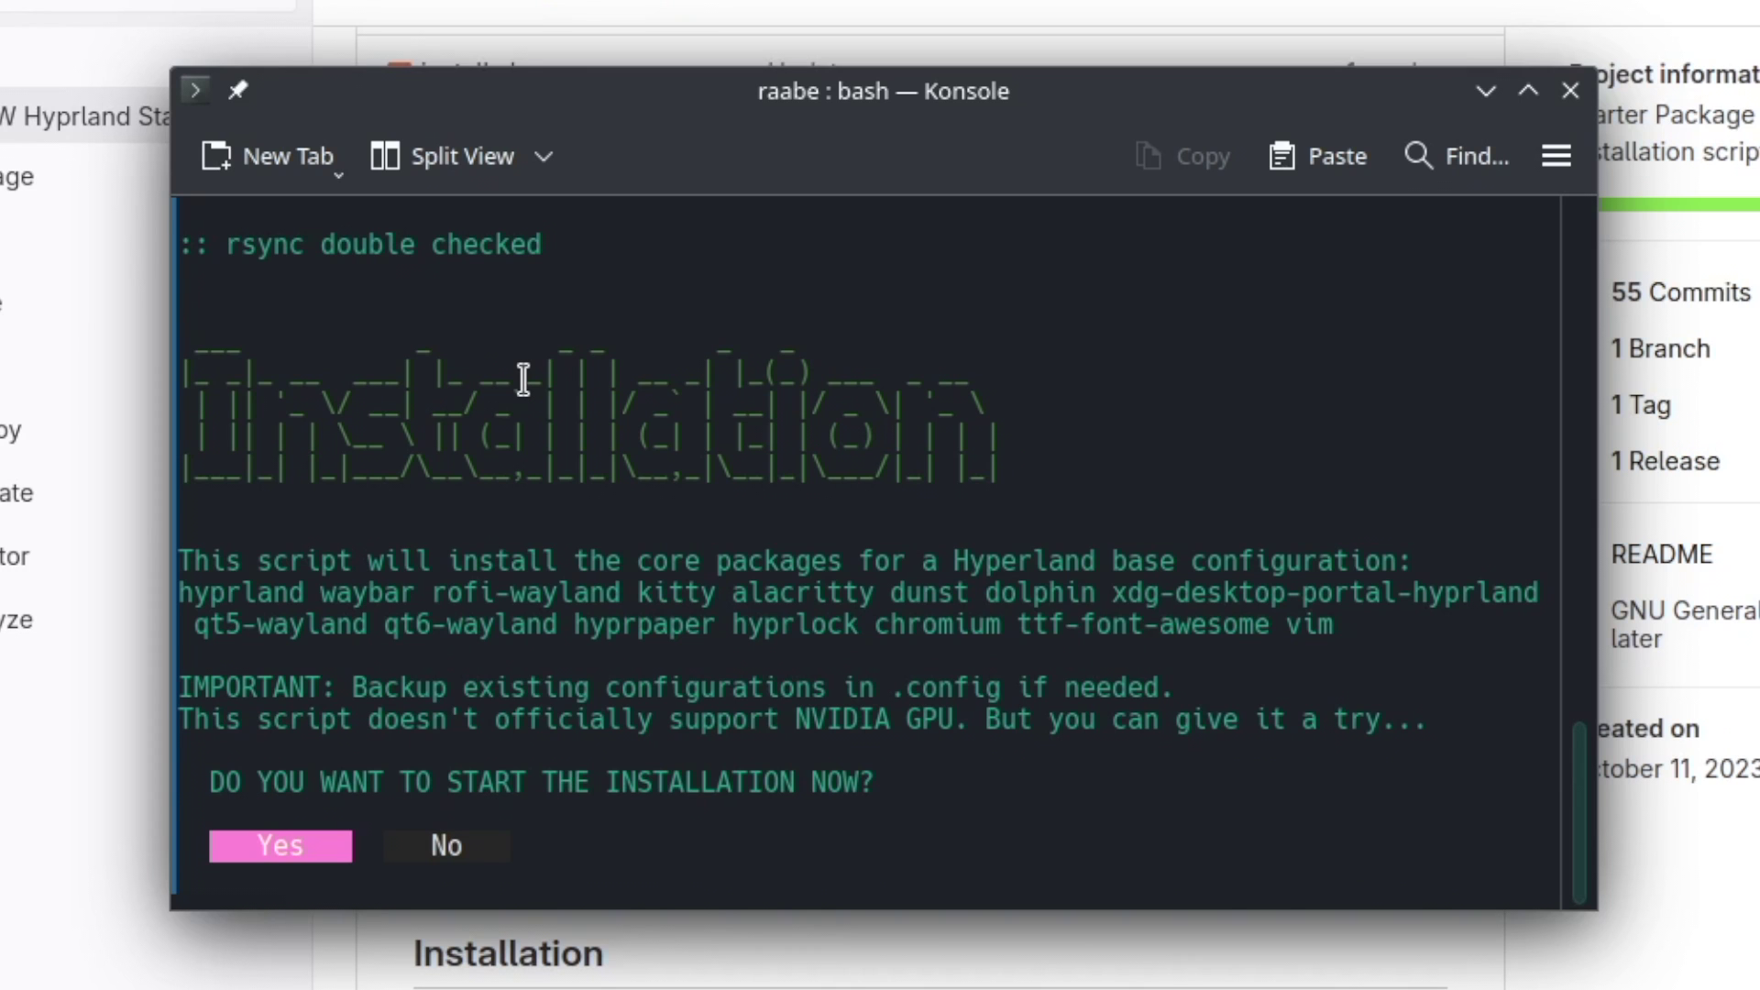
Install the core Hyprland packages and copy the prepared dotfiles into .config.
key("Return")
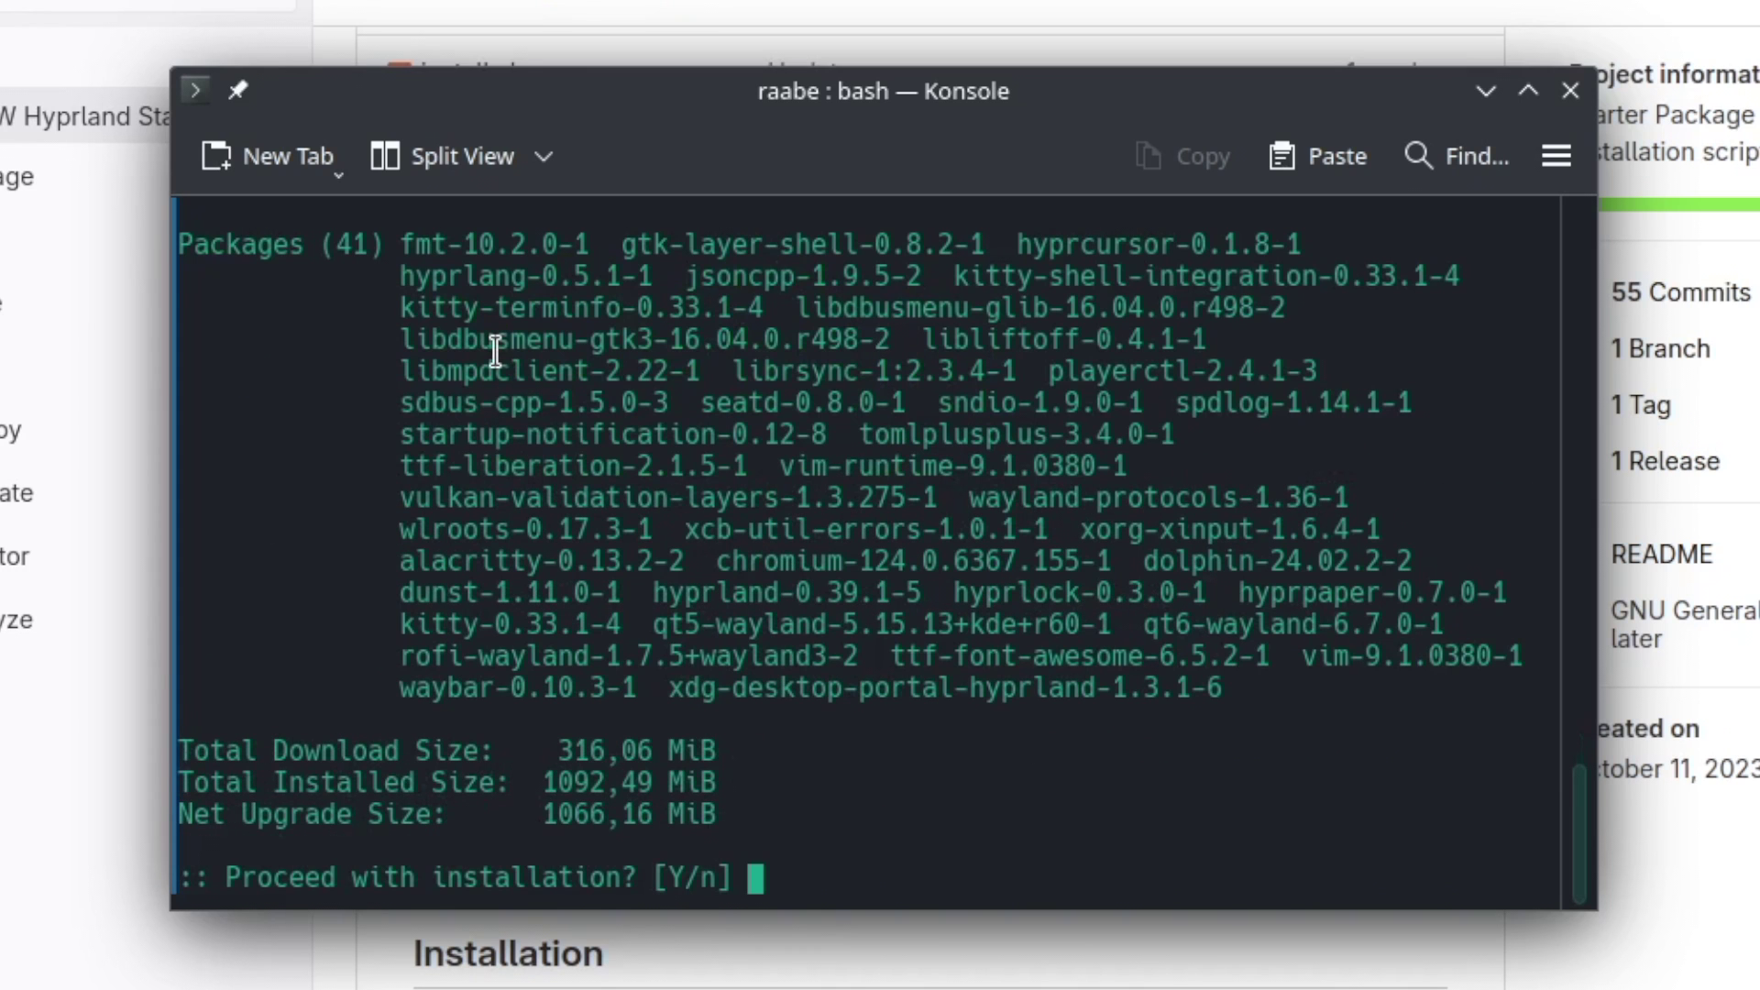
key("Return")
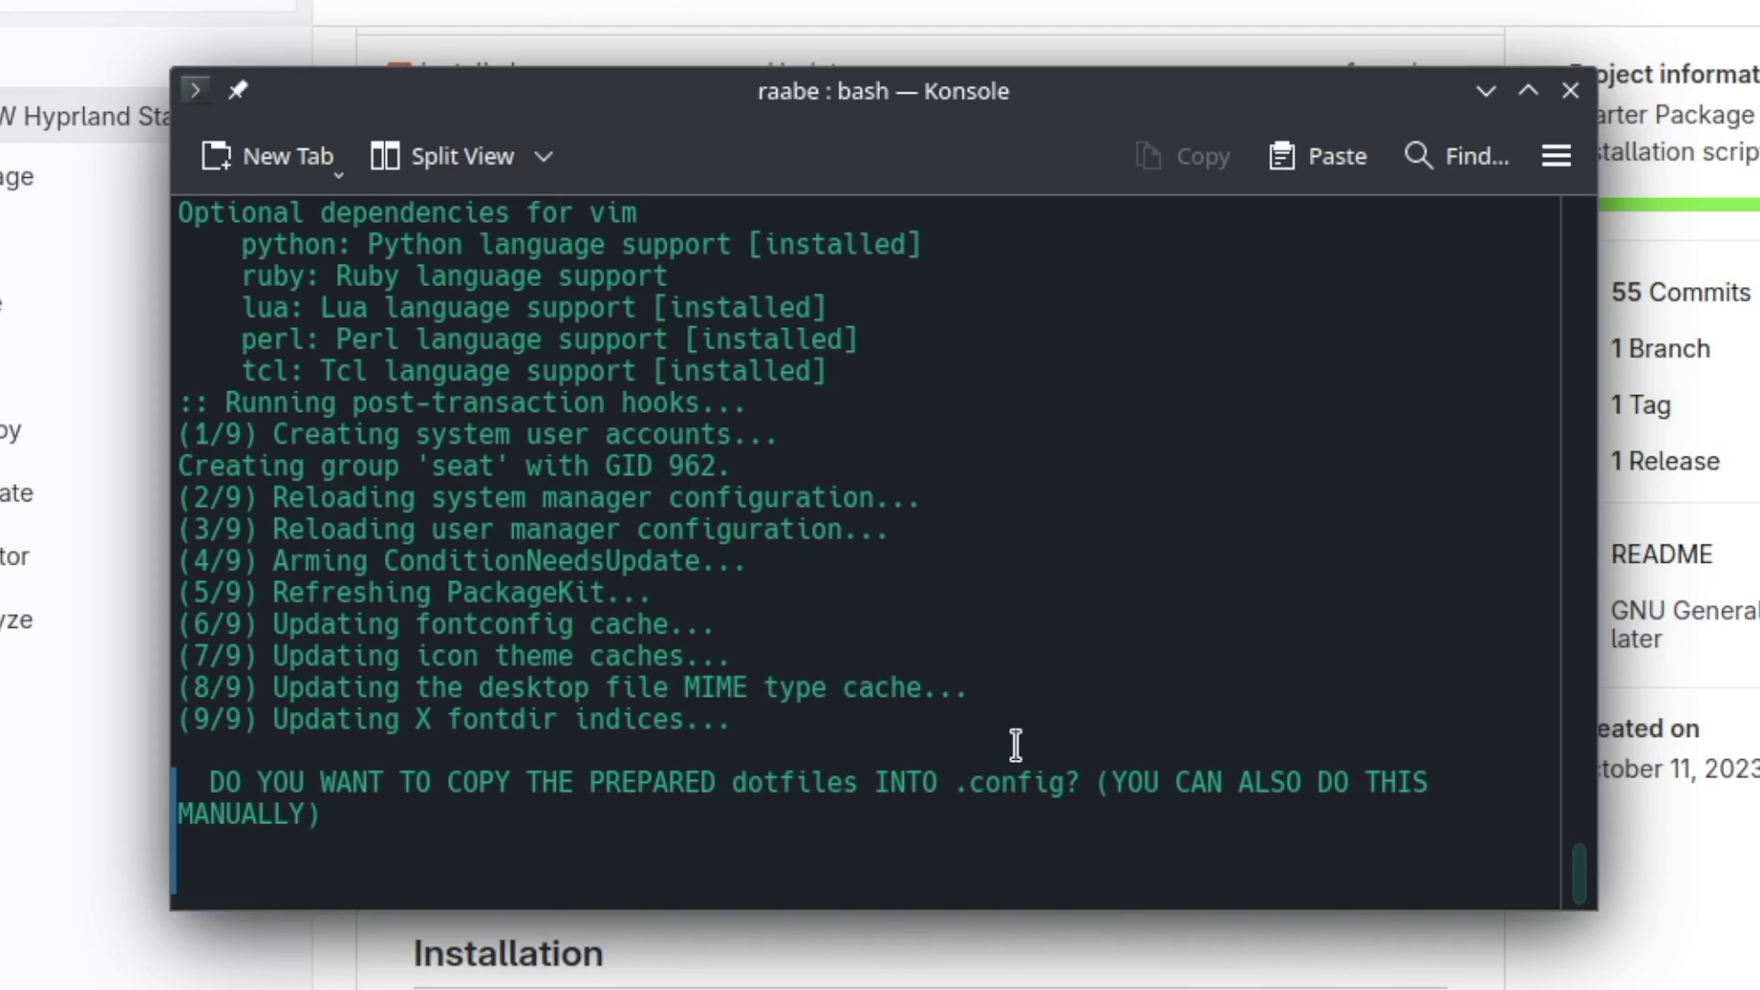
key("Return")
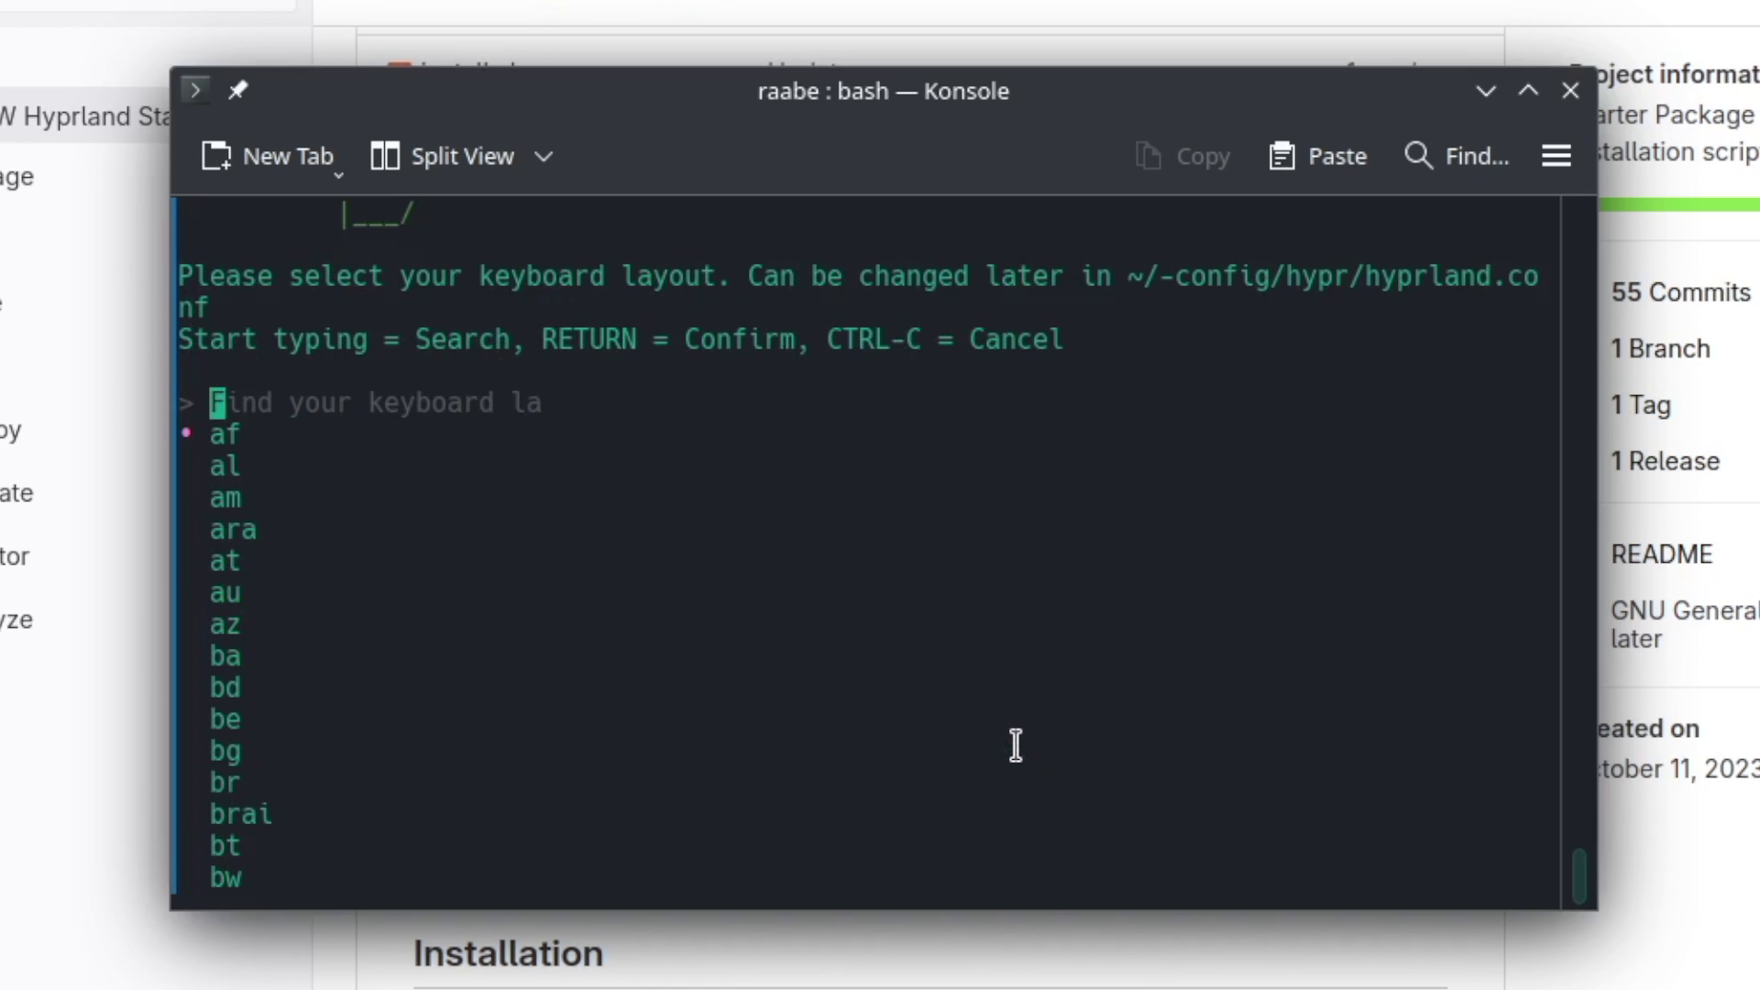
type("de")
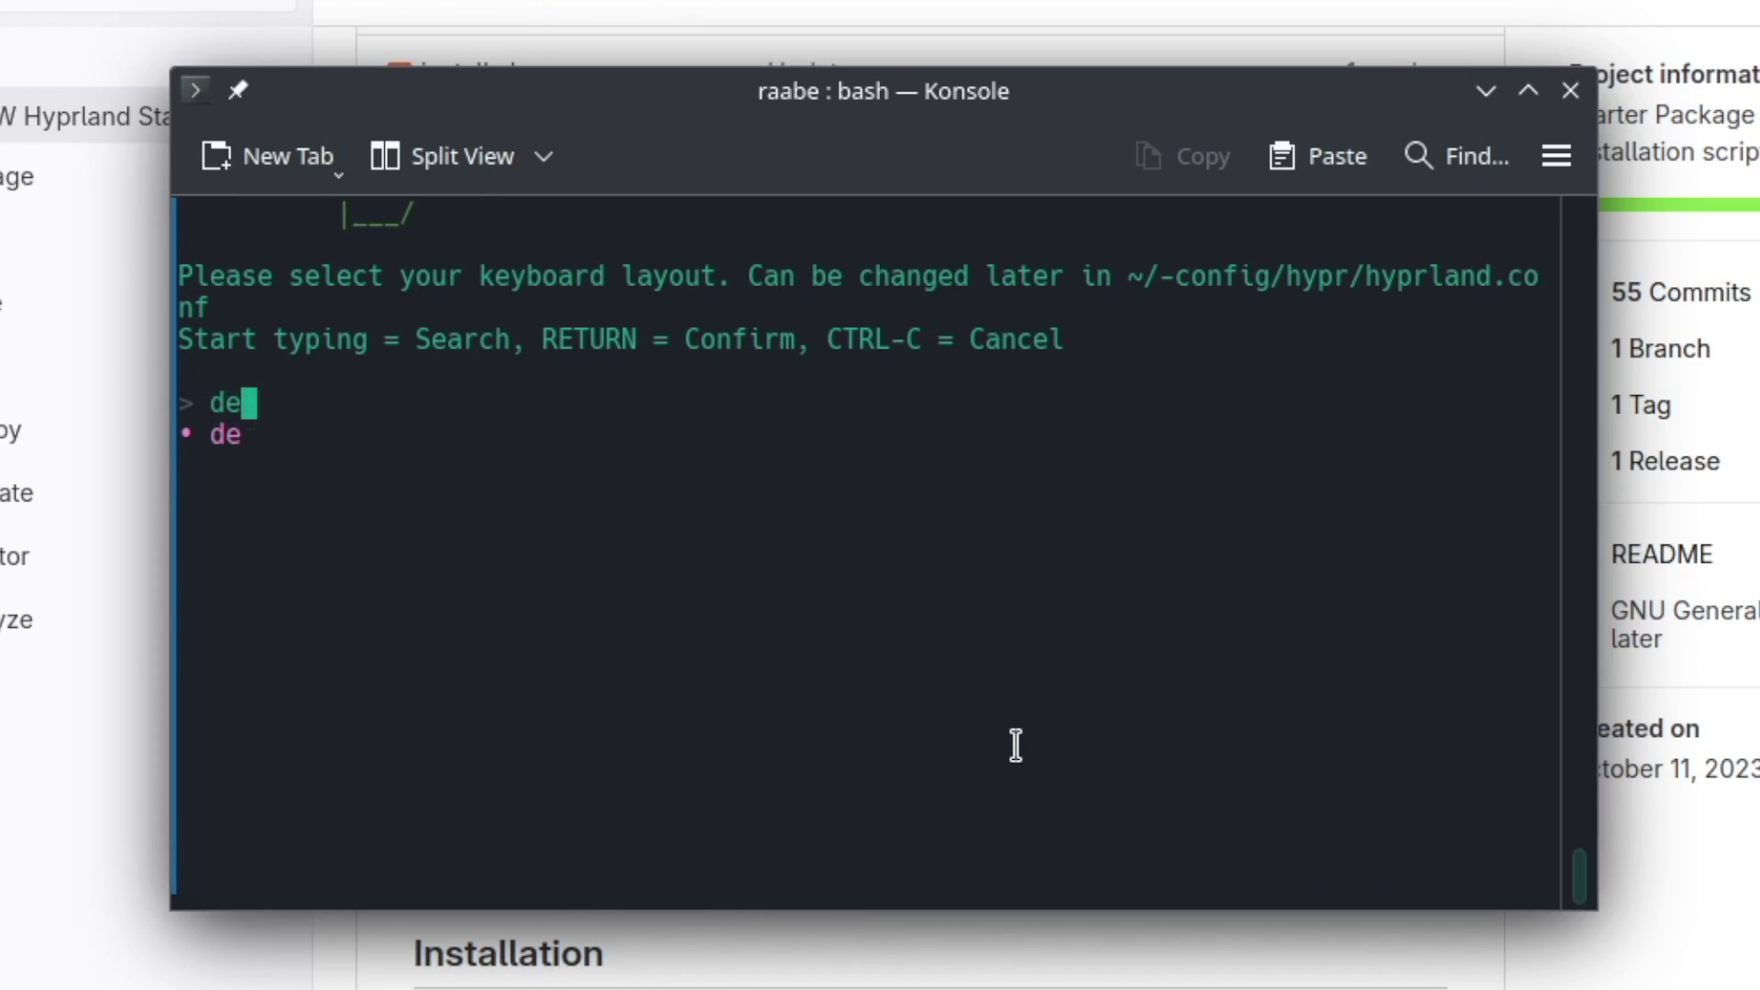
Choose the de keyboard layout, 1920x1080 resolution and KVM cursor support.
key("Return")
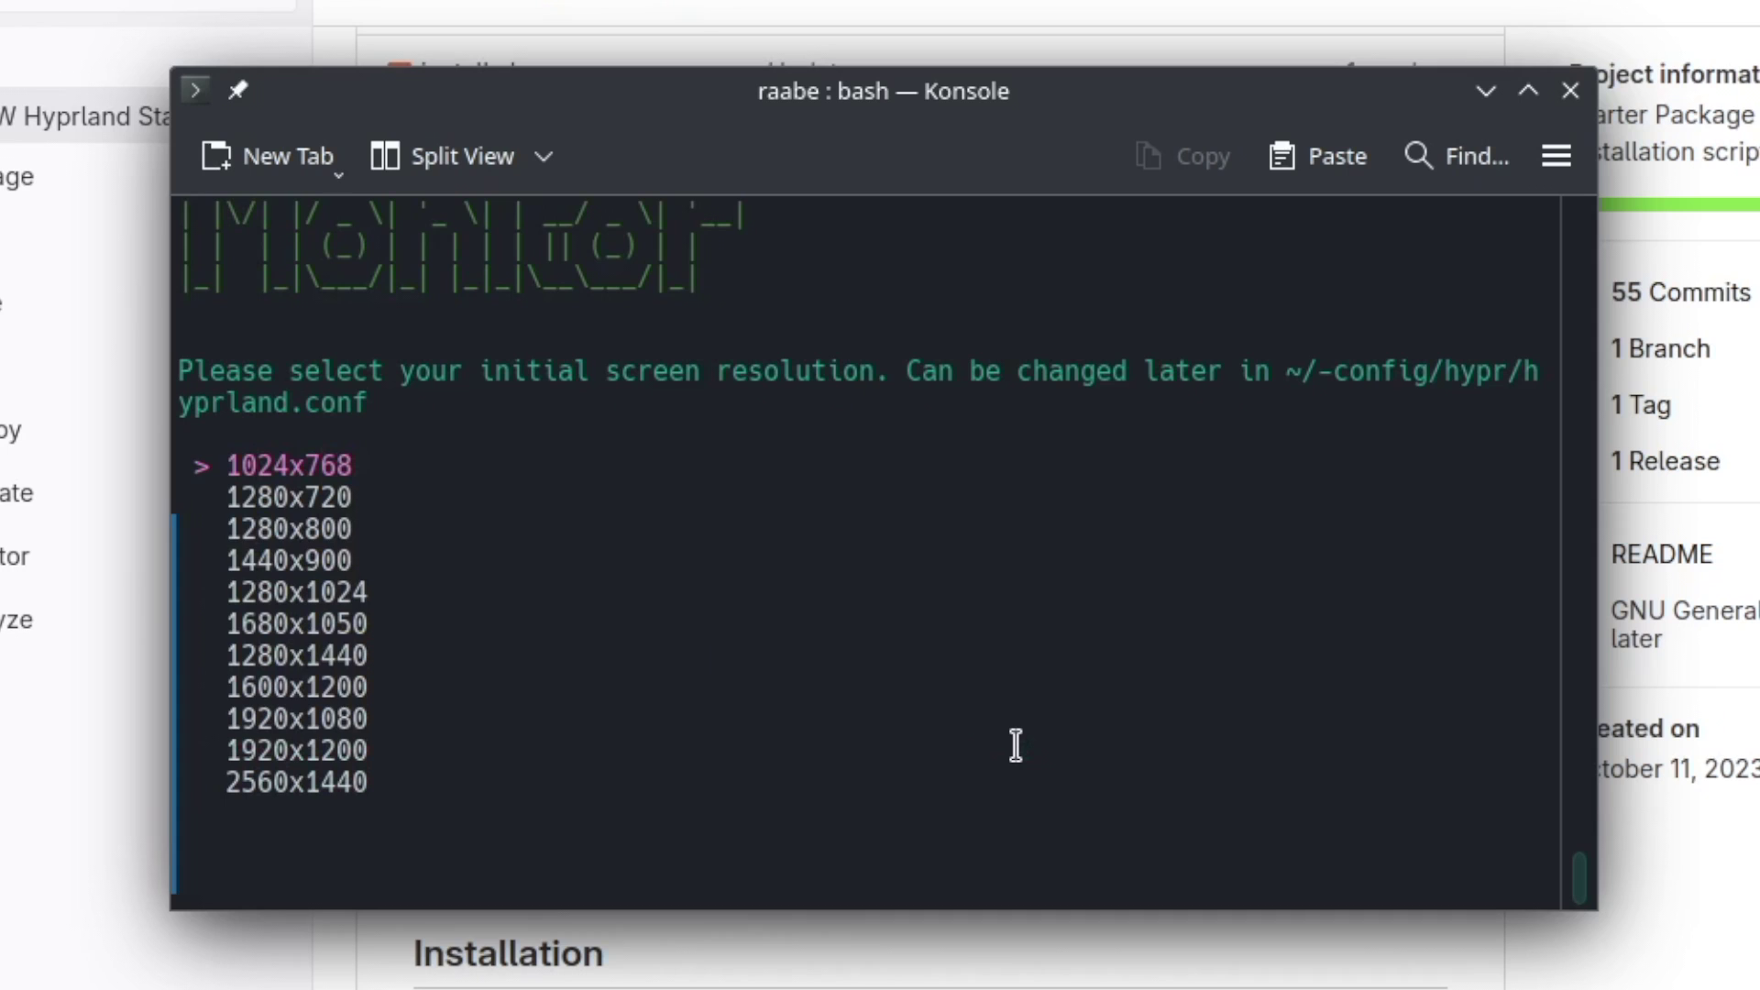
key("Down")
key("Down")
key("Down")
key("Down")
key("Down")
key("Down")
key("Down")
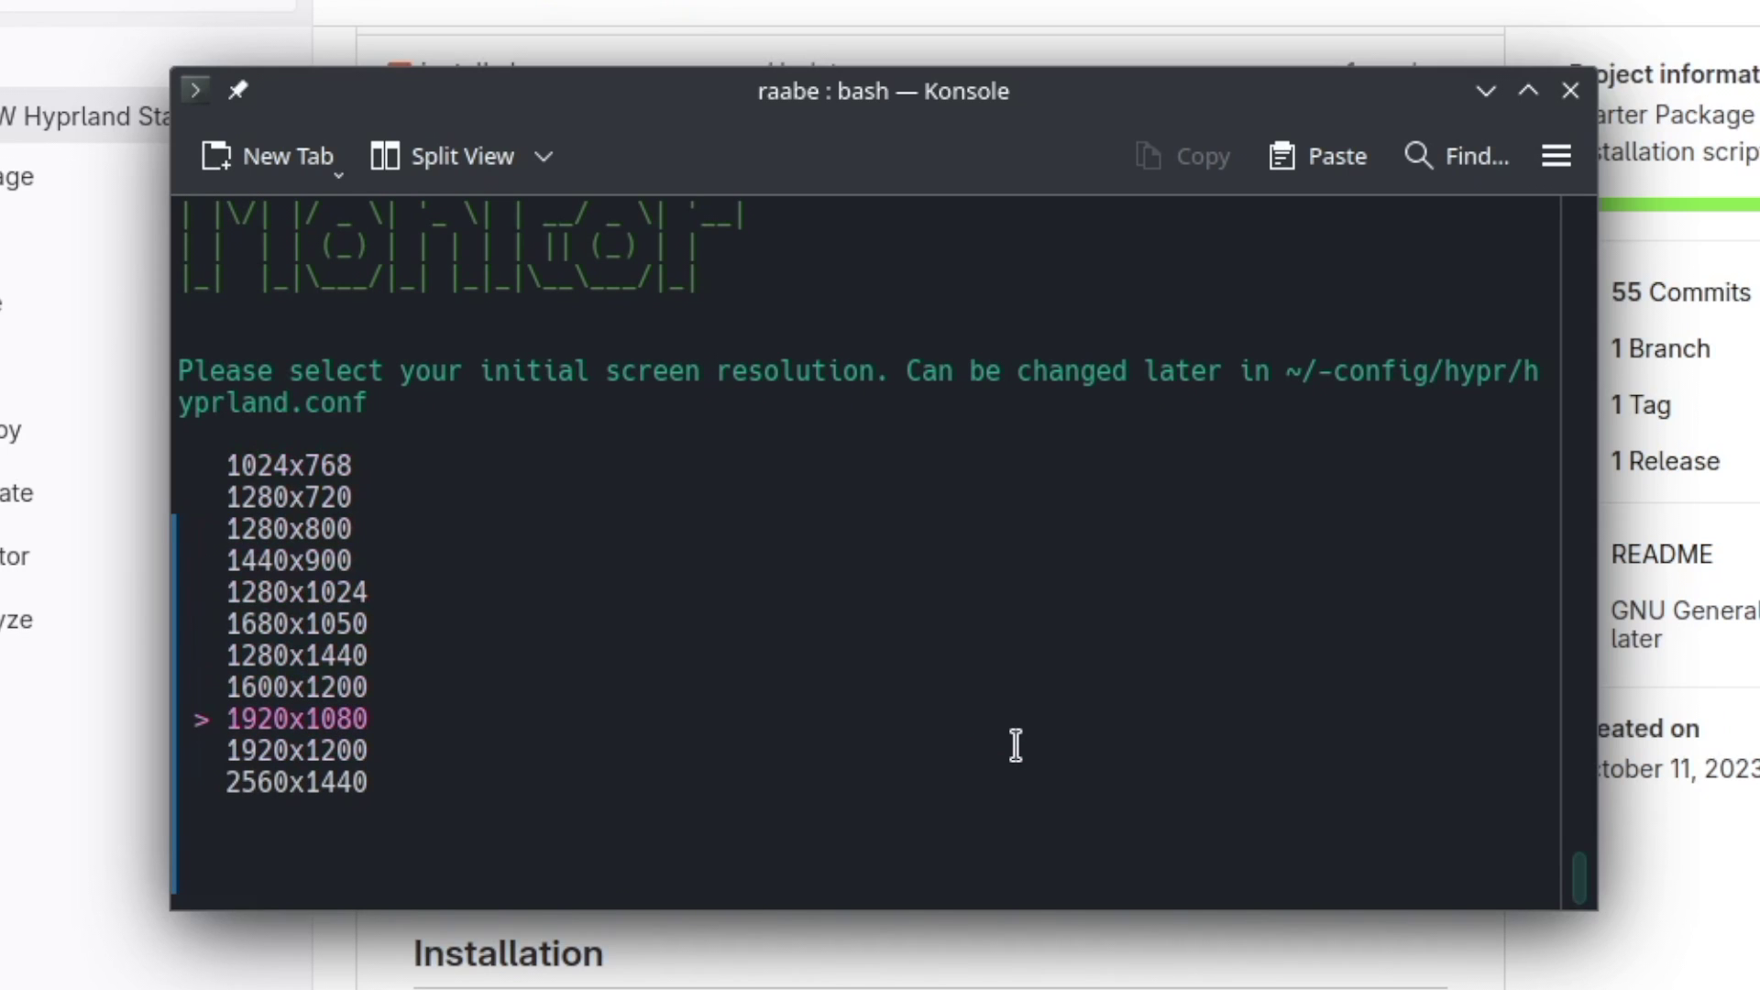
key("Return")
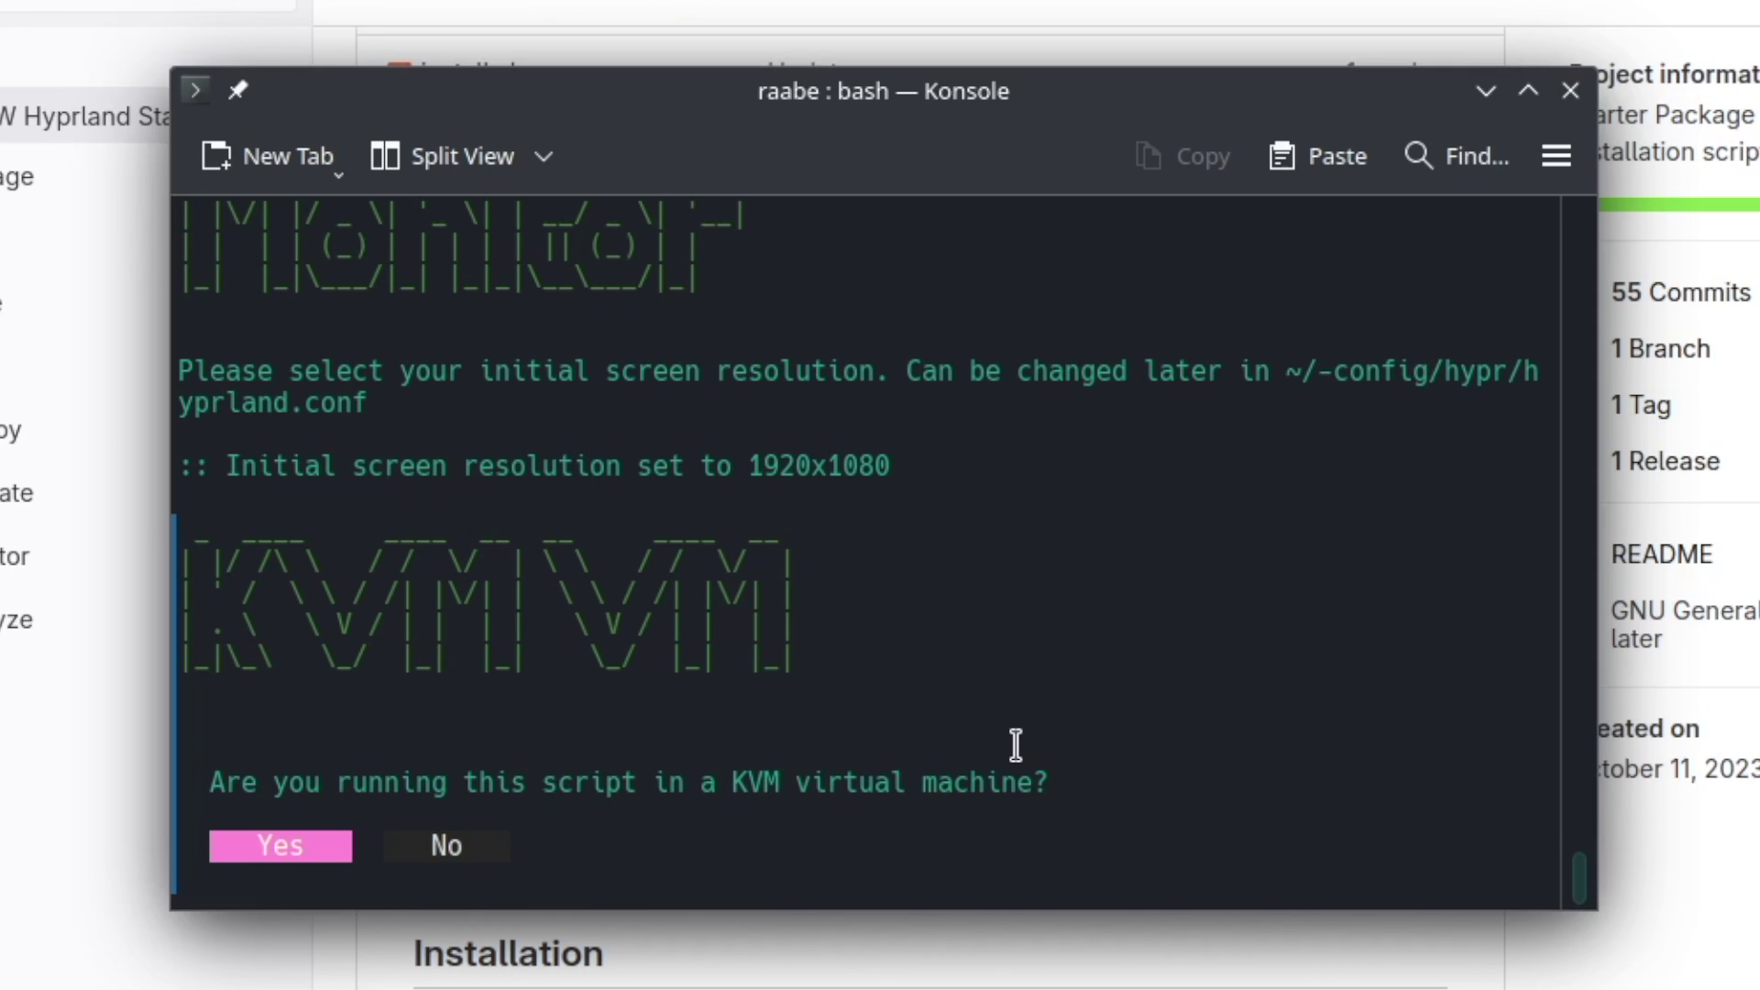
key("Return")
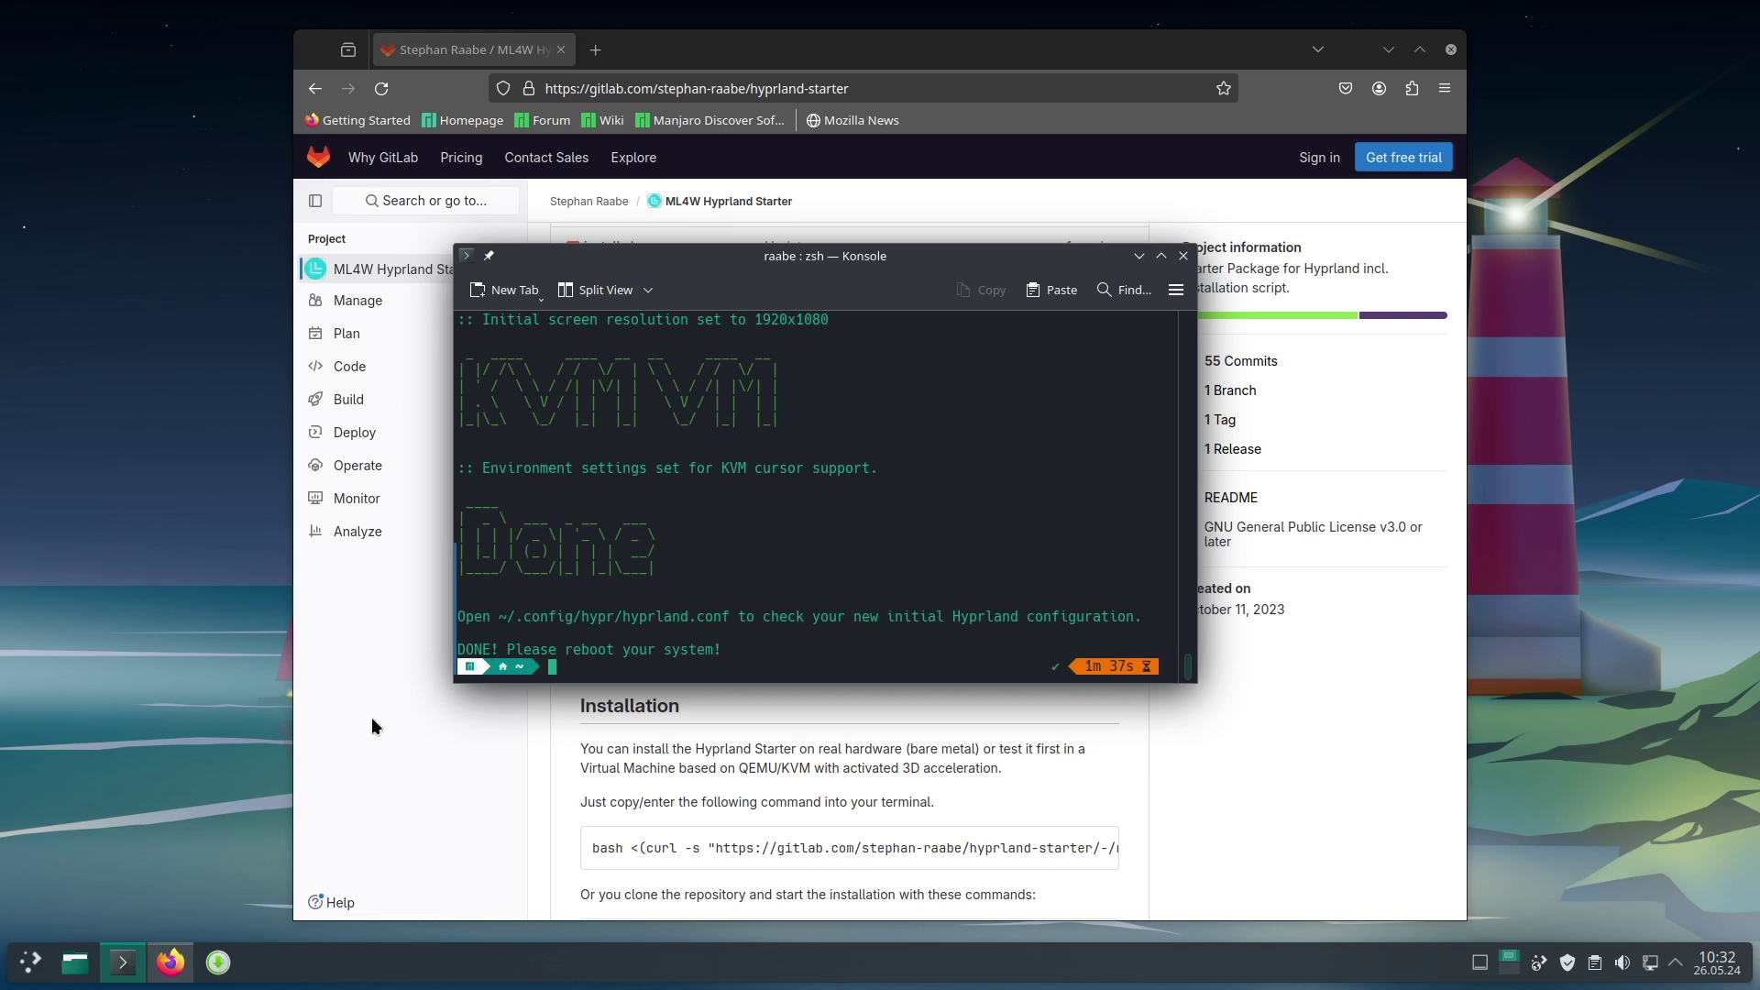
Log out of Plasma using Log Out under the launcher's Shut Down options.
left_click(31, 962)
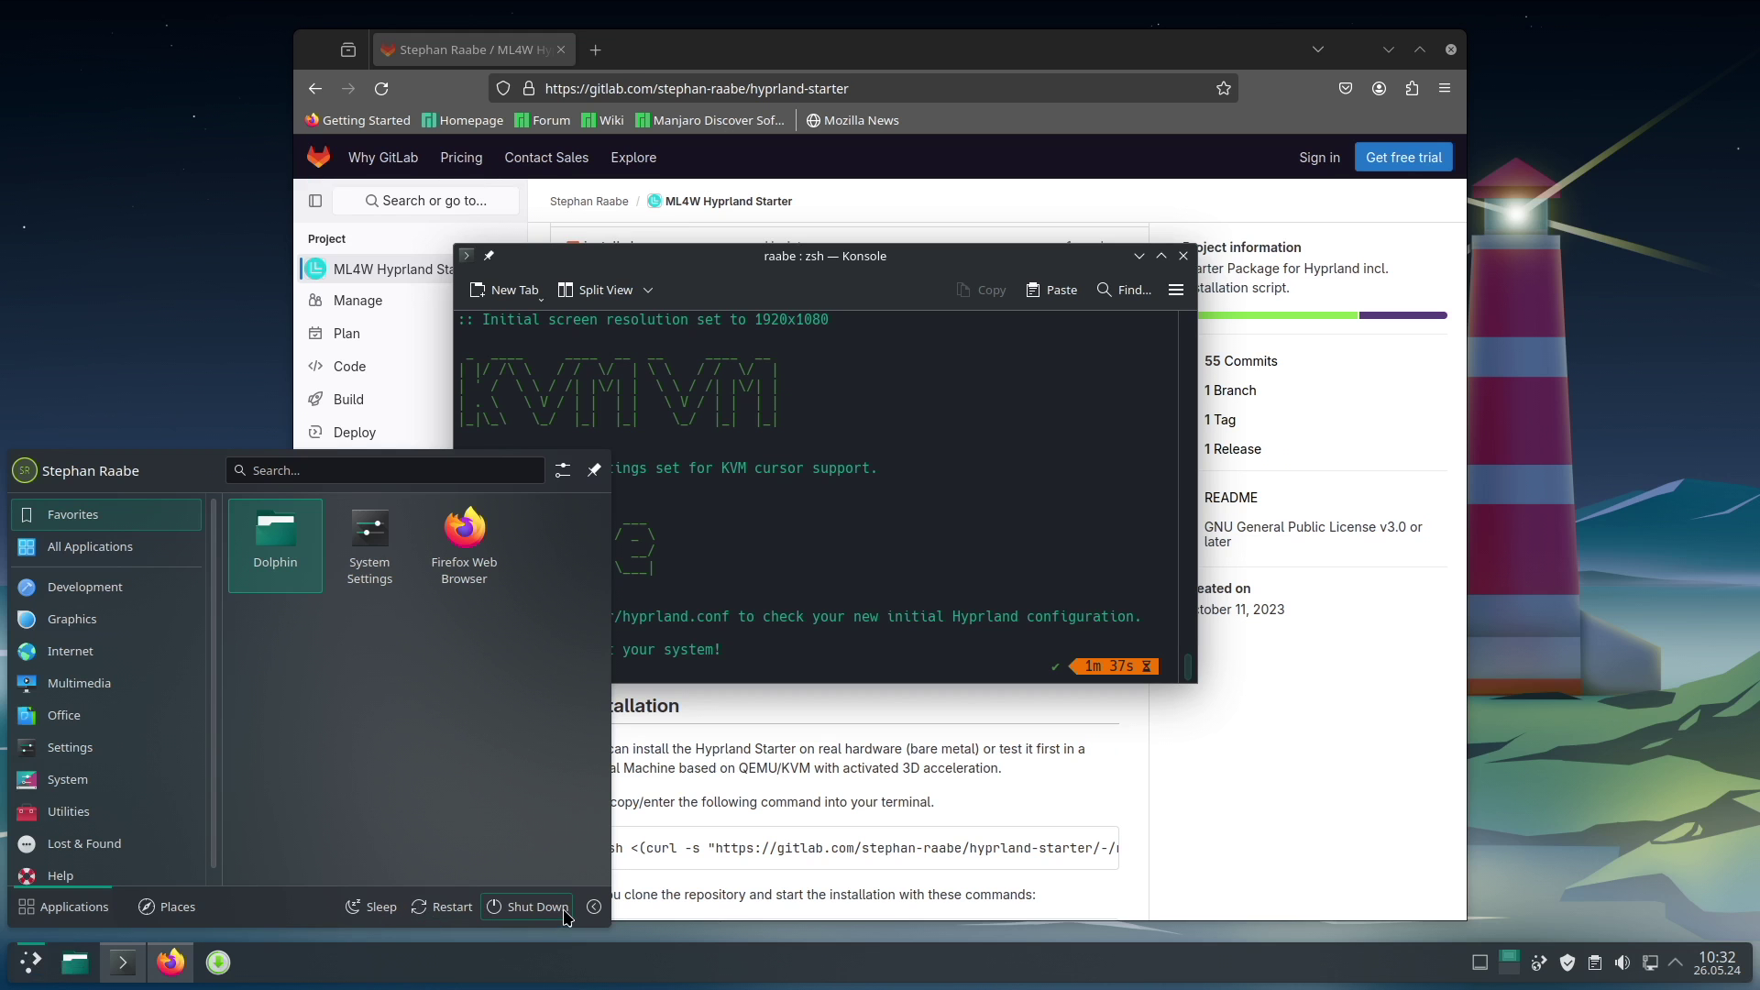
left_click(595, 907)
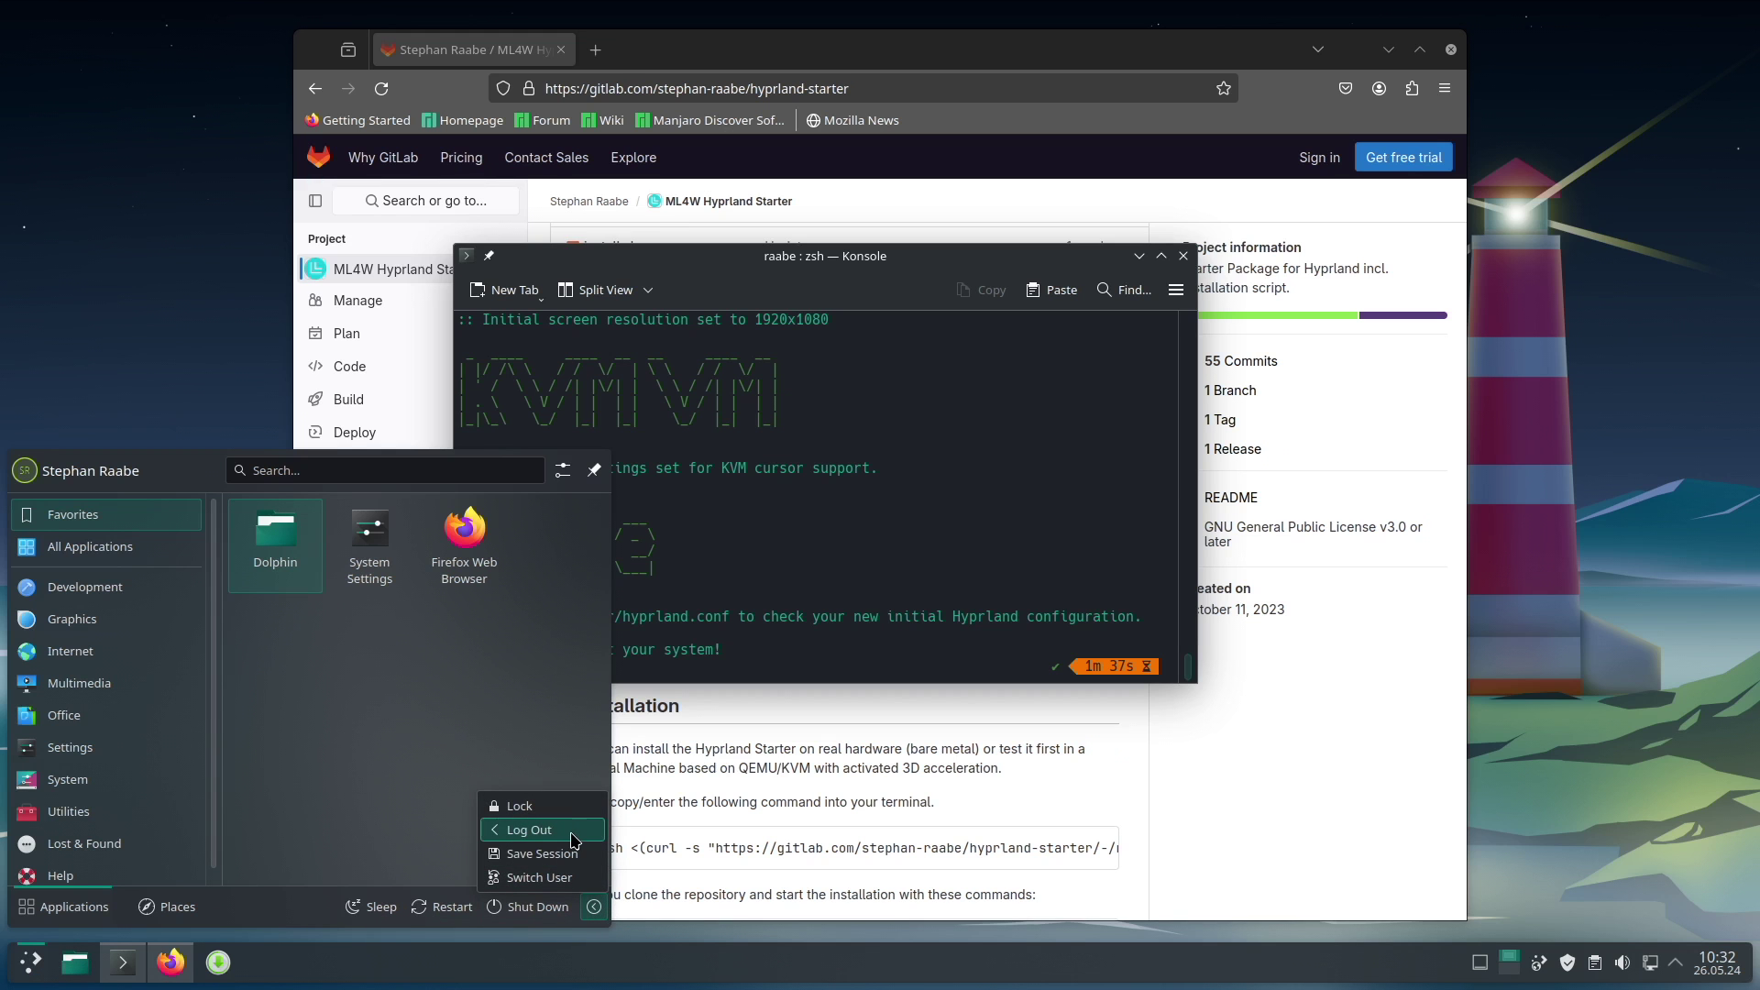
left_click(529, 830)
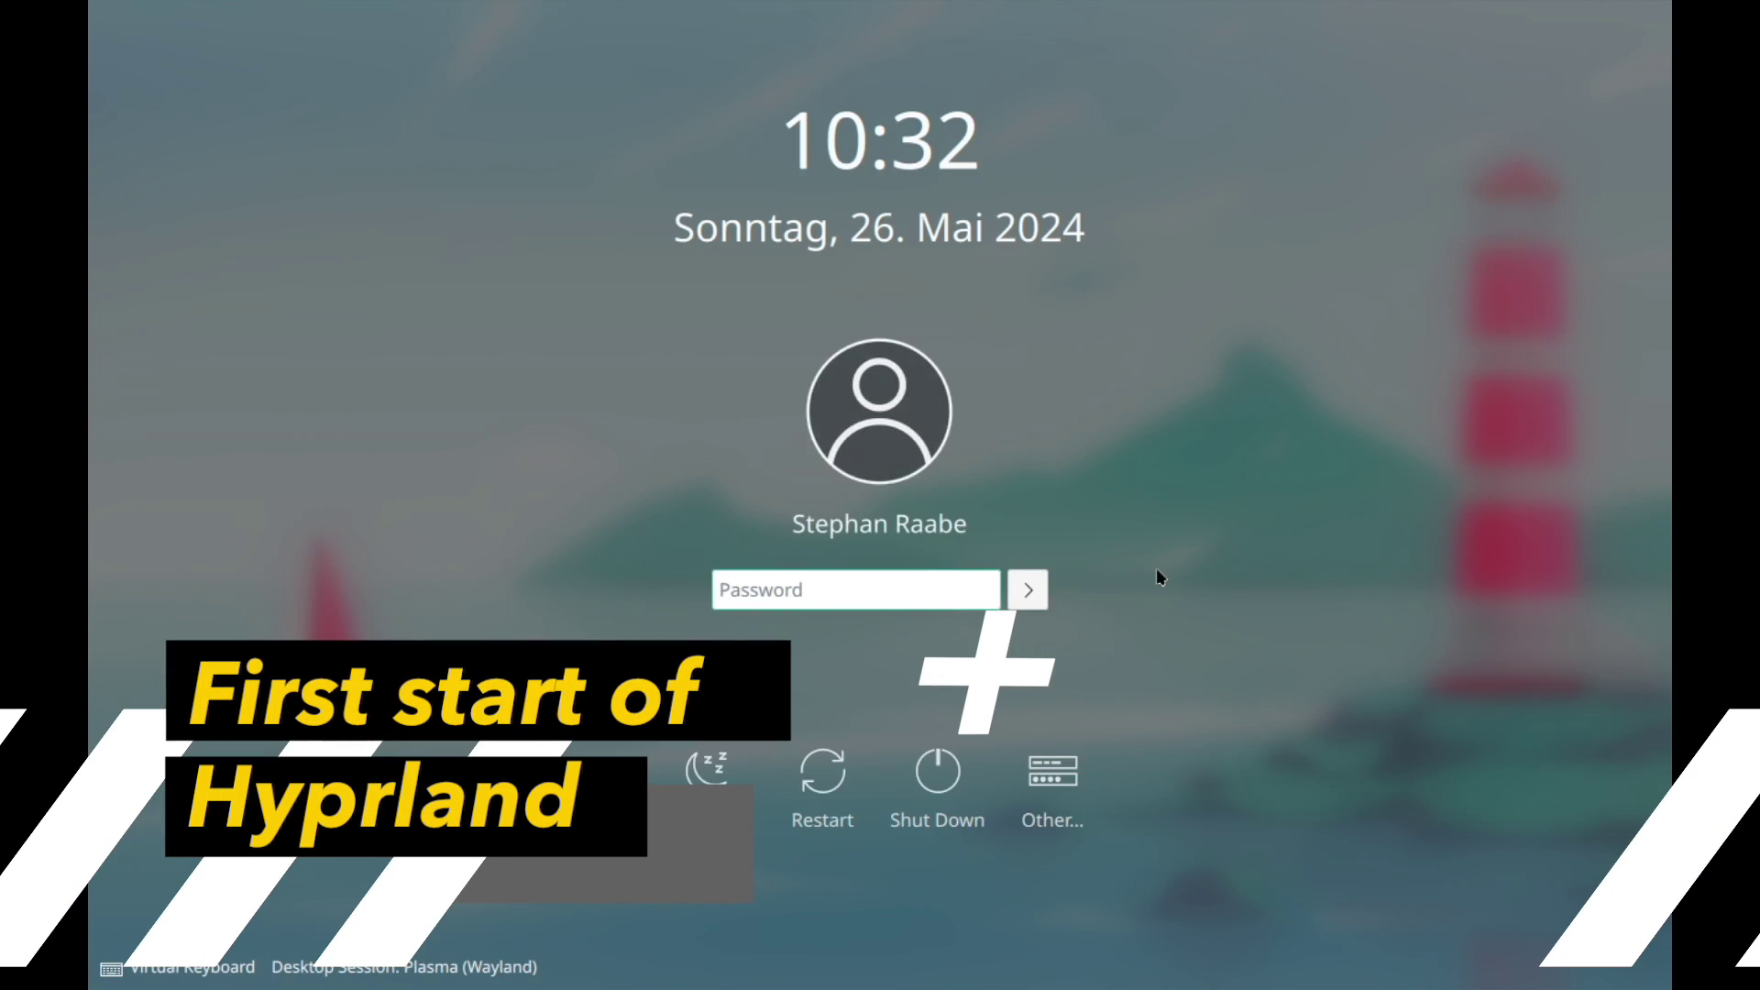
Pick Hyprland as the desktop session at the SDDM login screen and sign in.
left_click(432, 966)
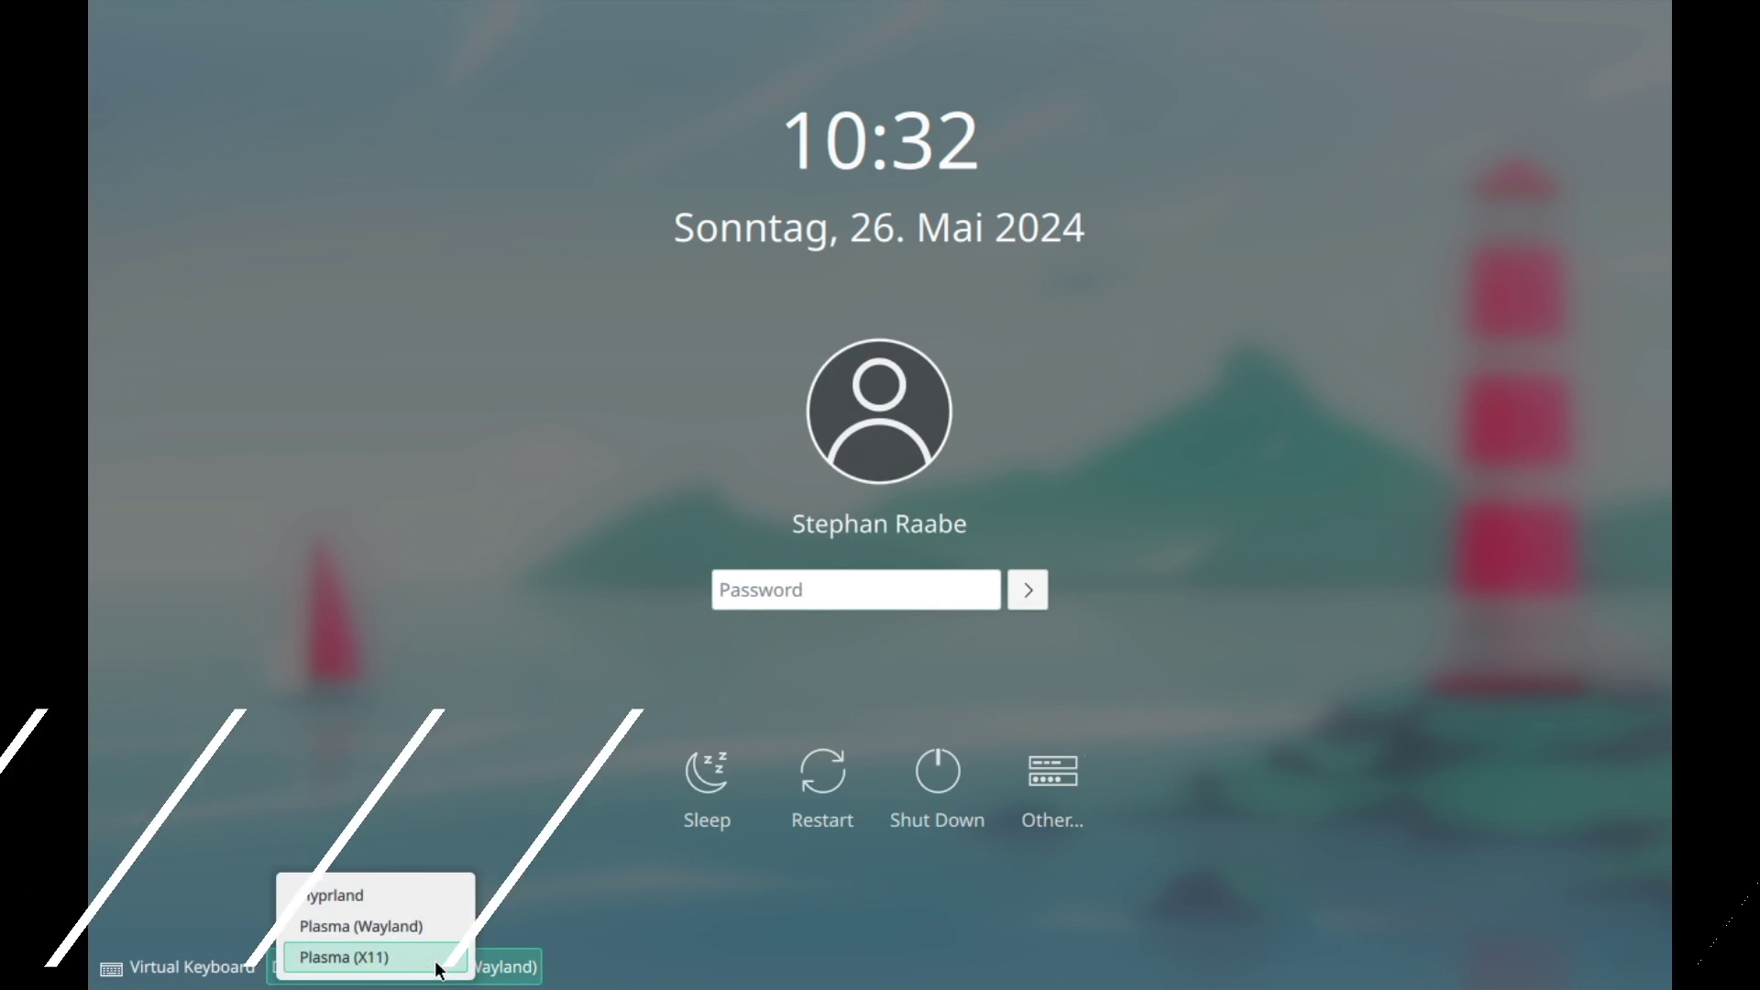
left_click(433, 904)
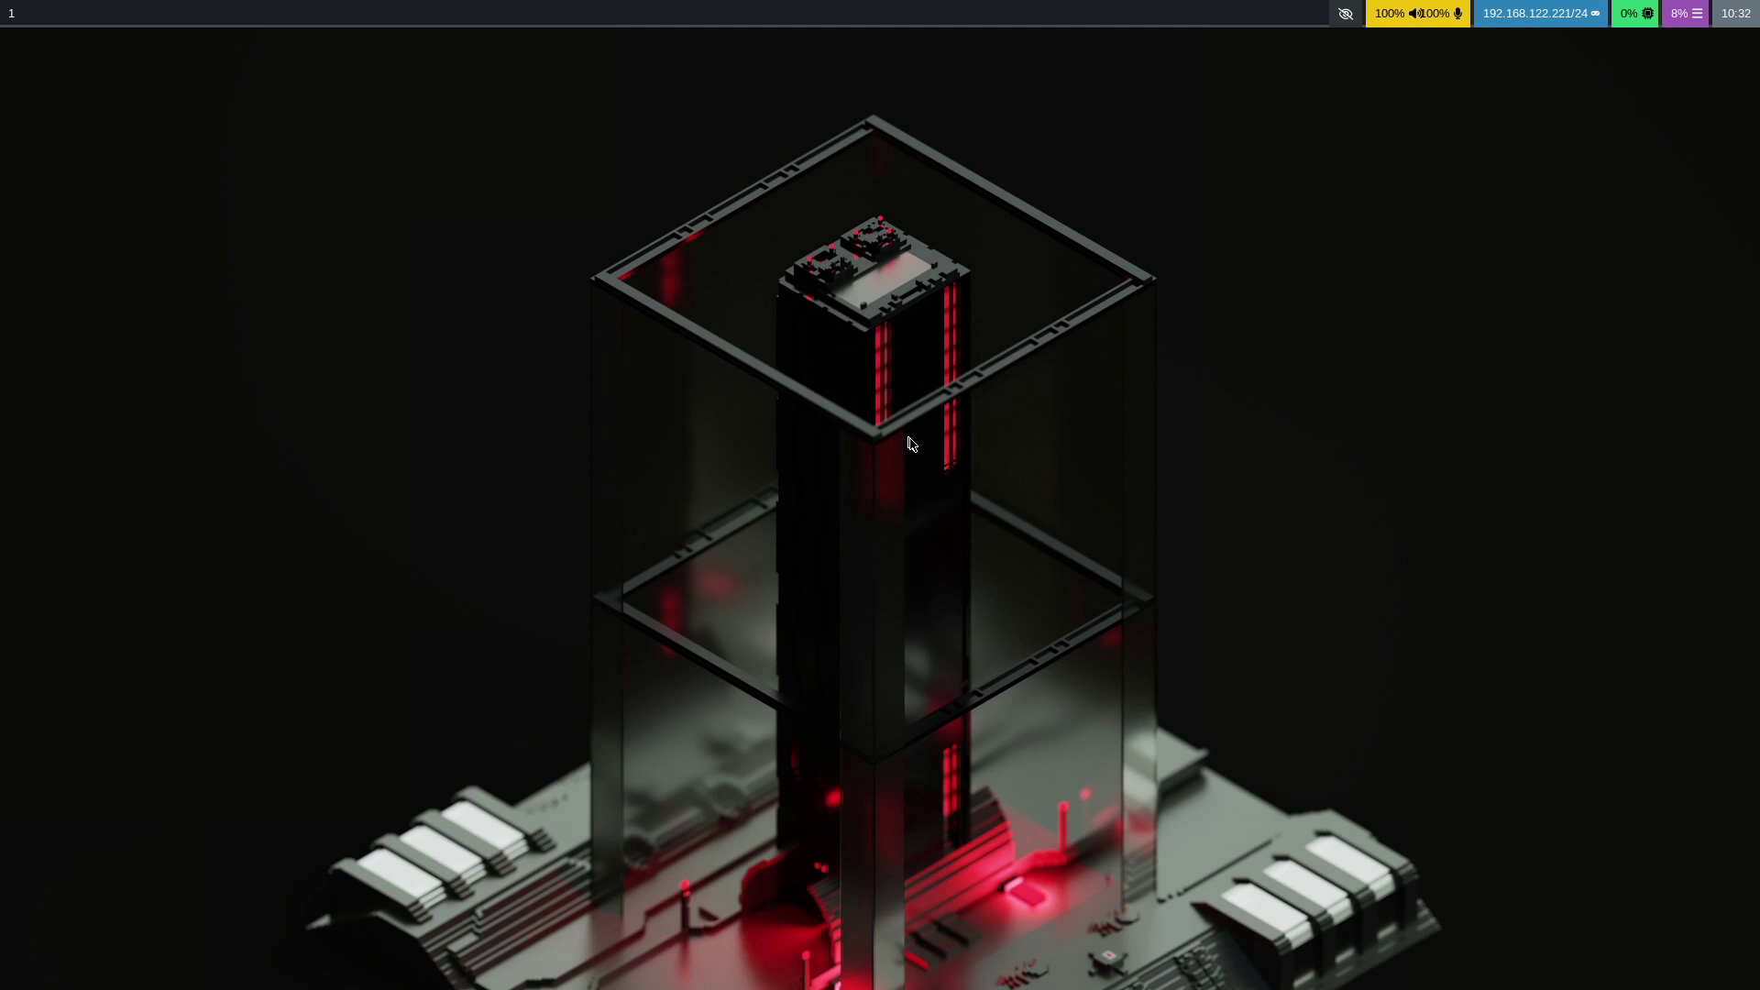
Tile three terminals and a Chromium window, then focus the left terminal.
key("super+Return")
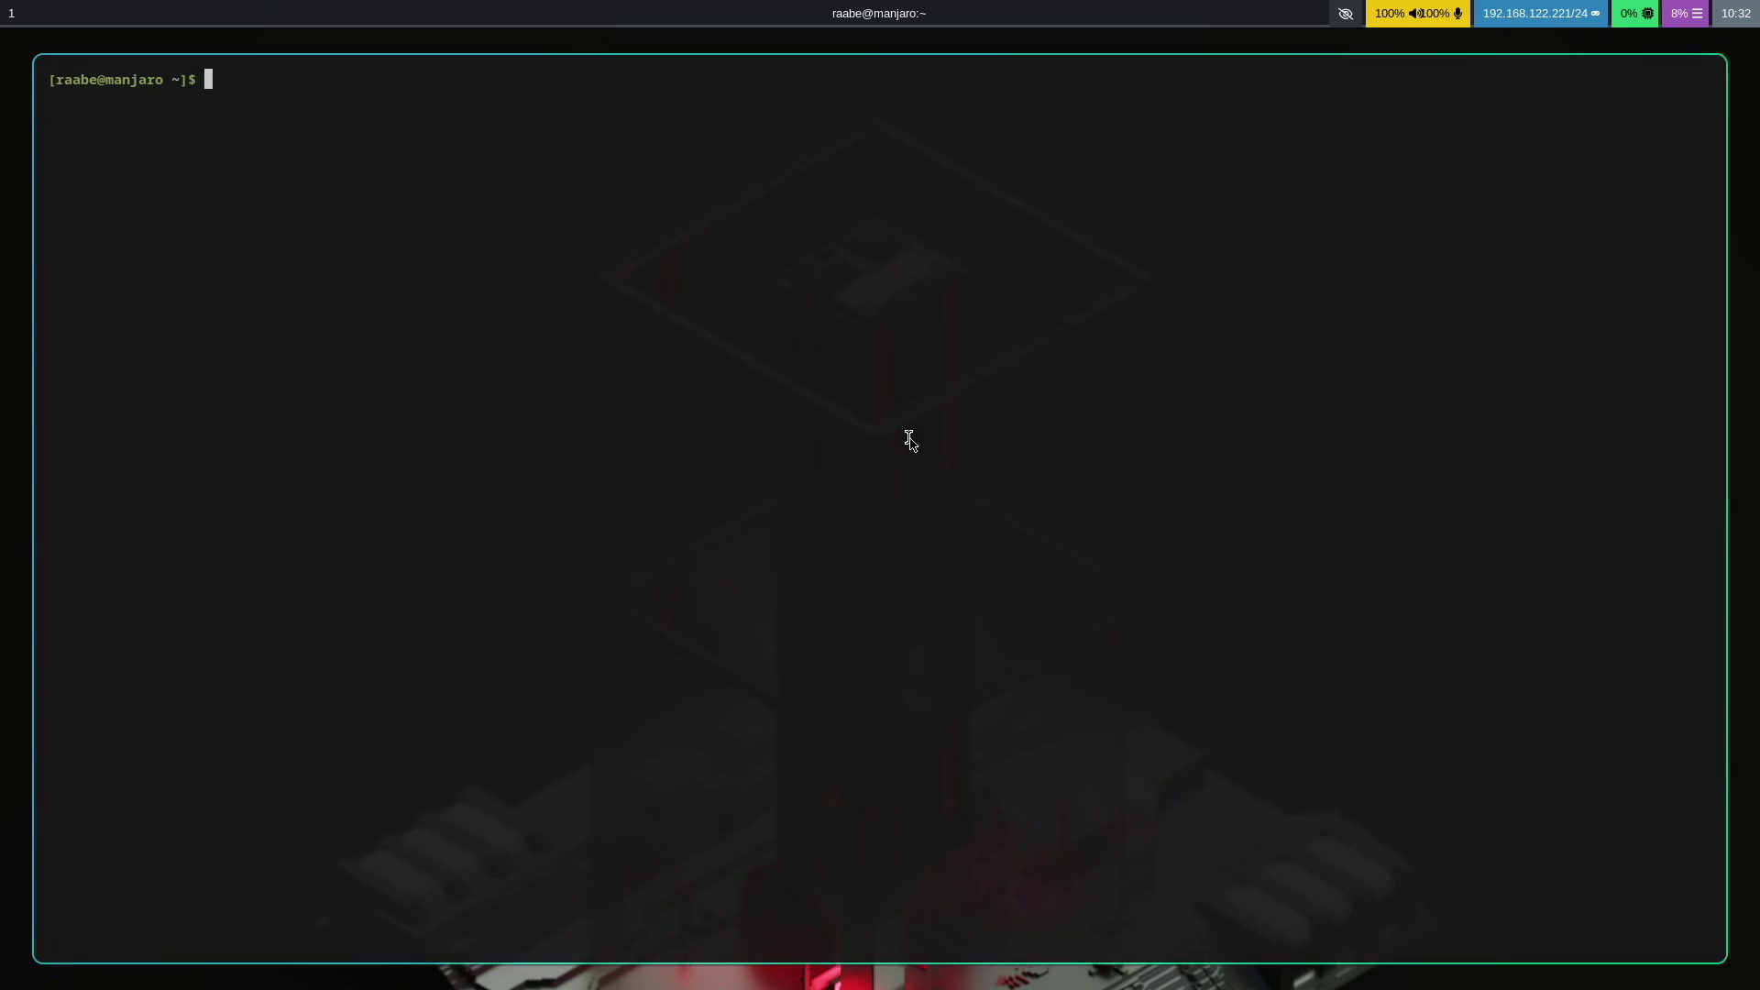
key("super+Return")
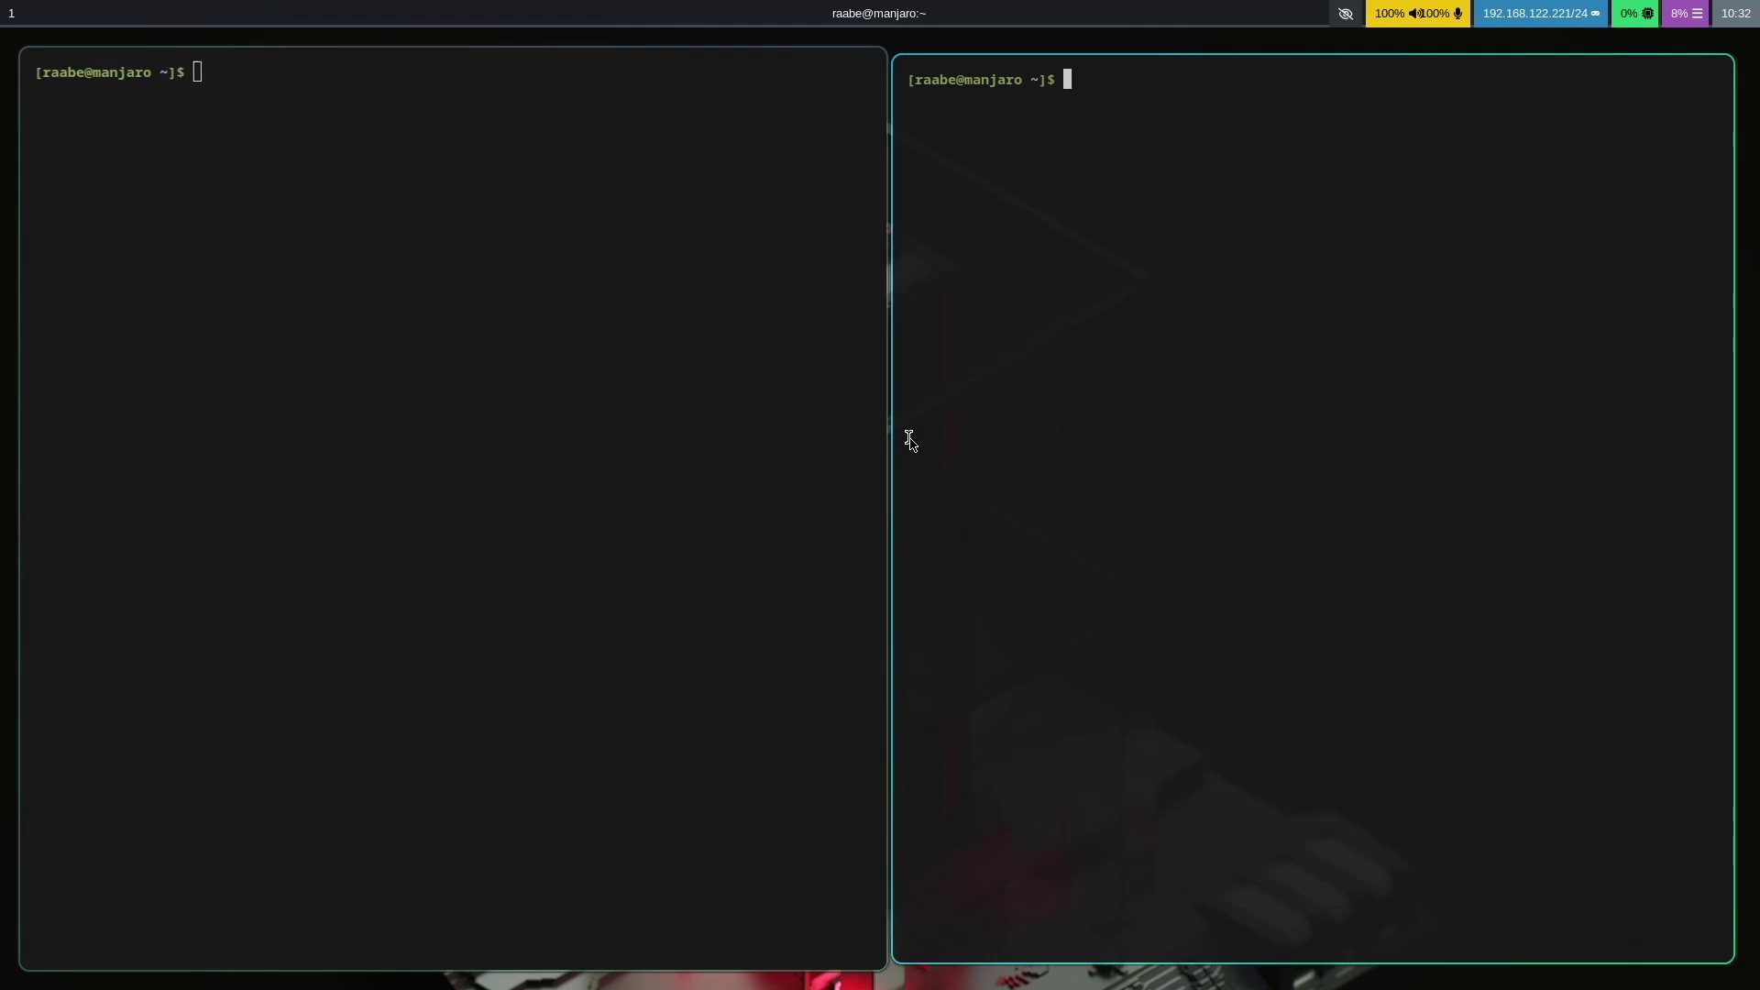
key("super+Return")
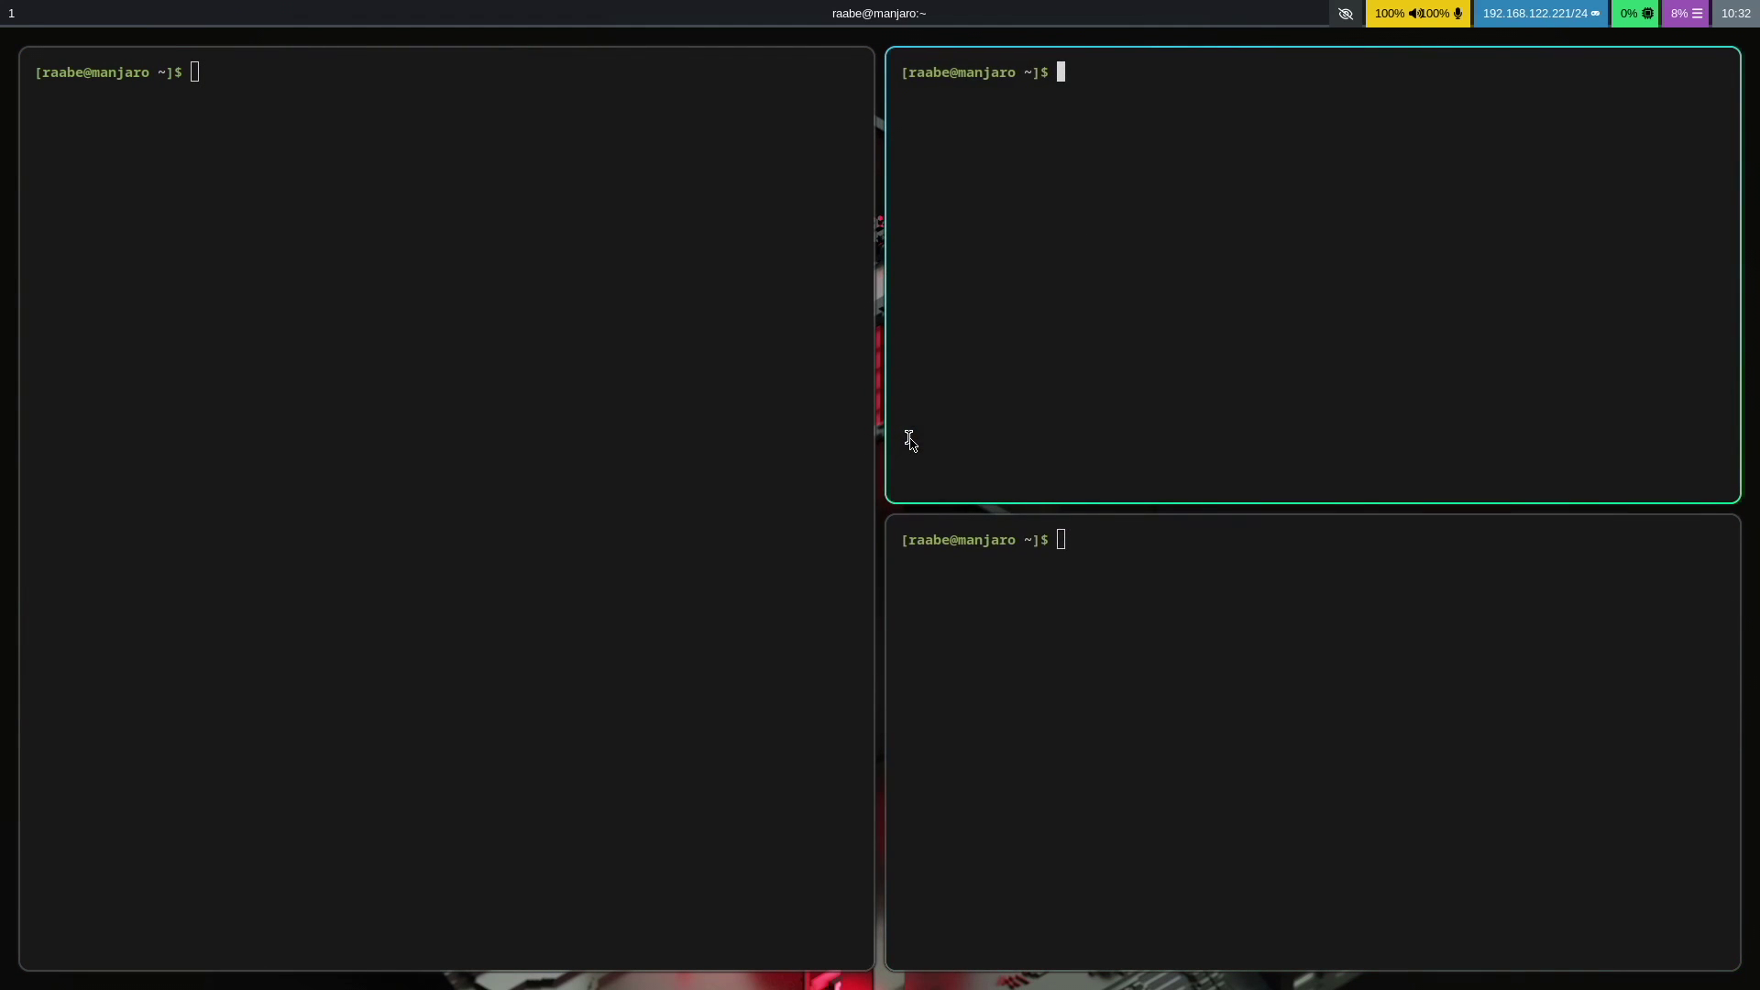
key("super+w")
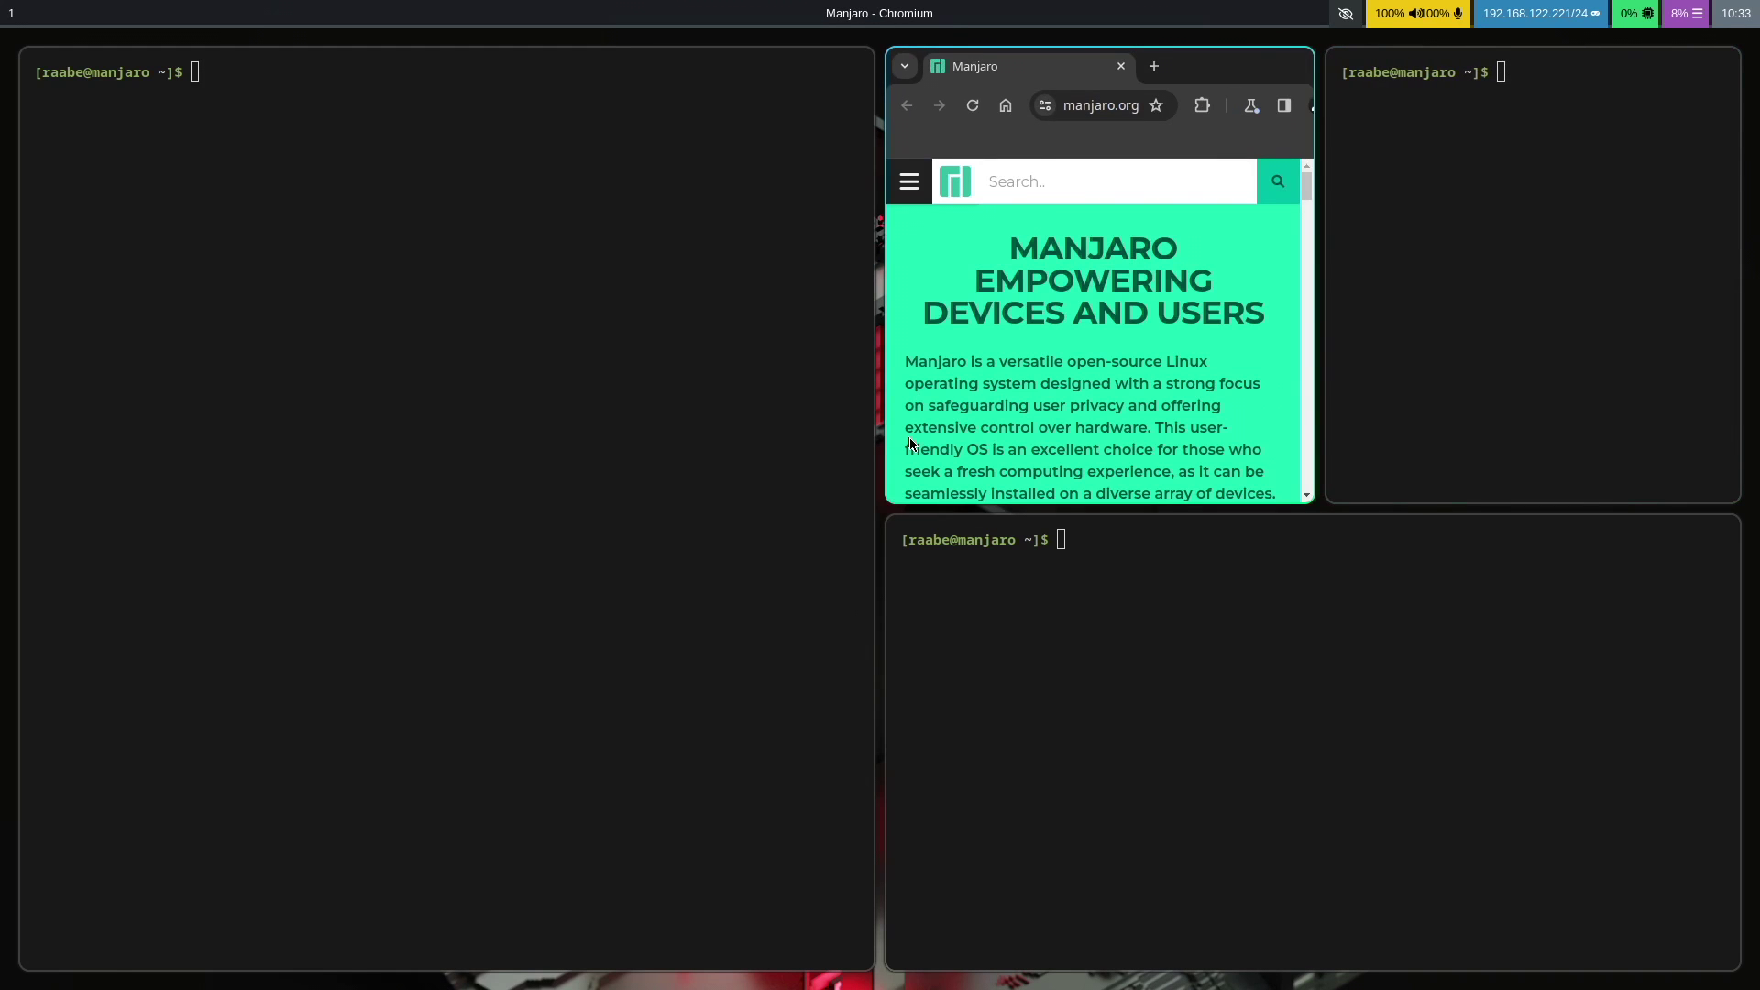
key("super+Left")
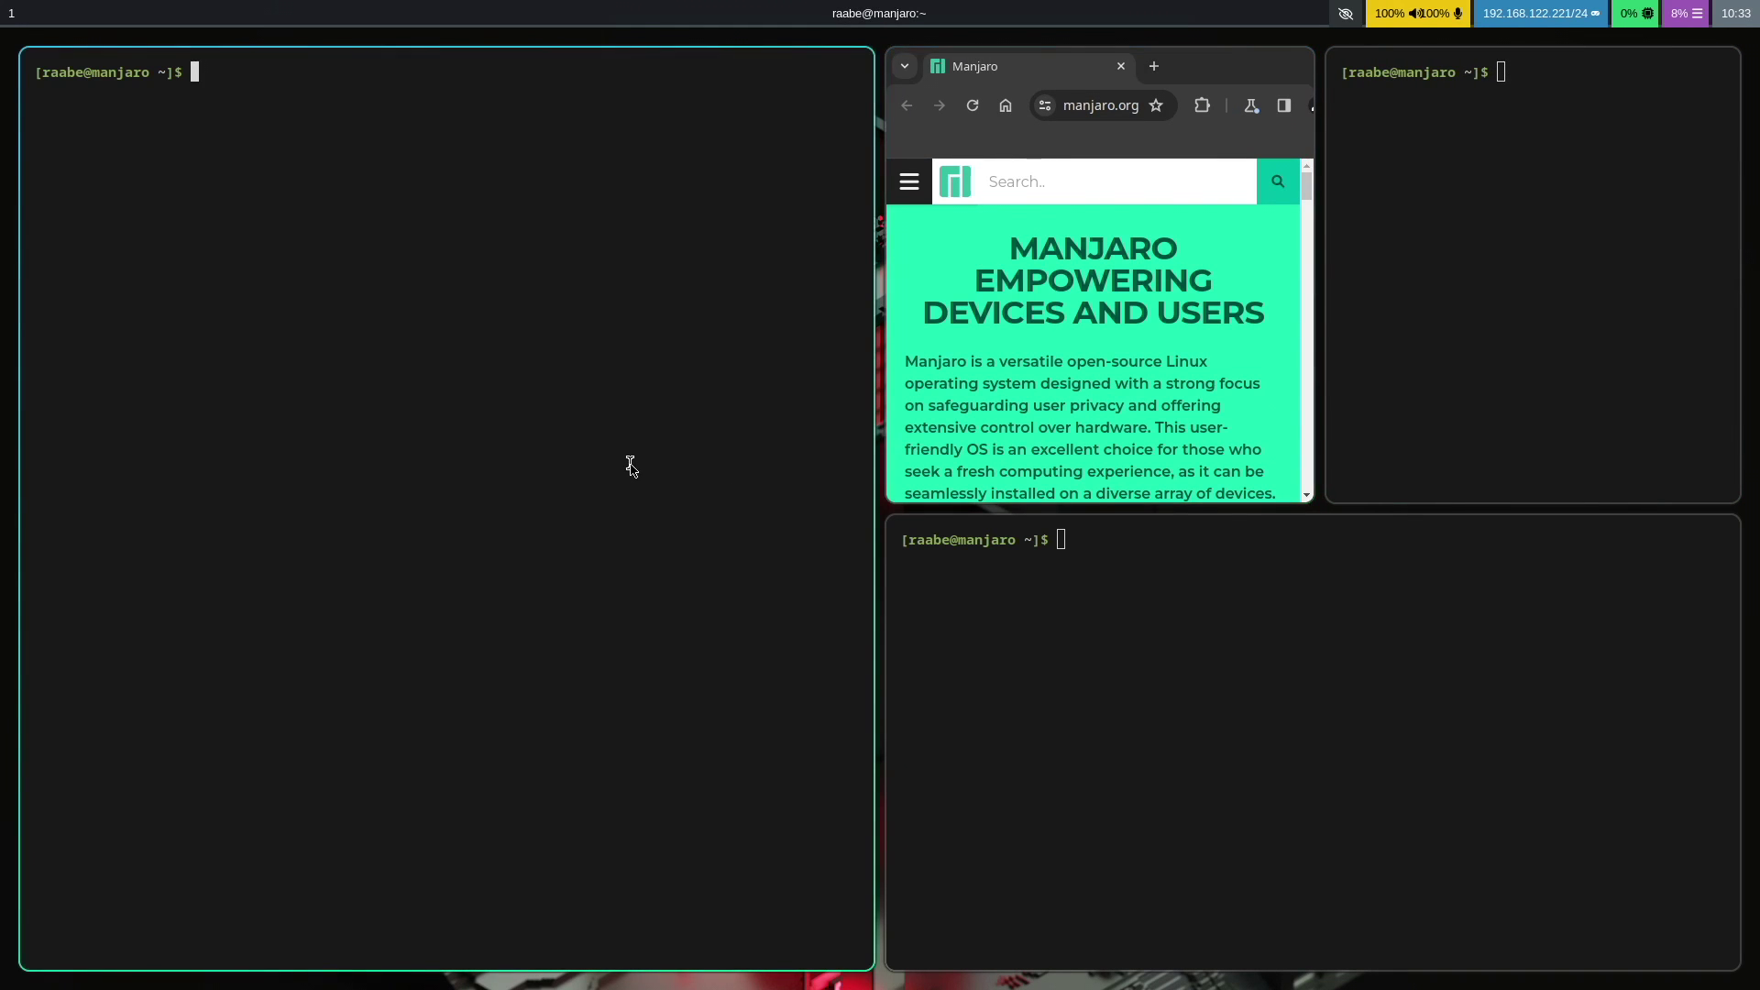
Browse the Rofi application launcher and dismiss it without starting anything.
key("super+d")
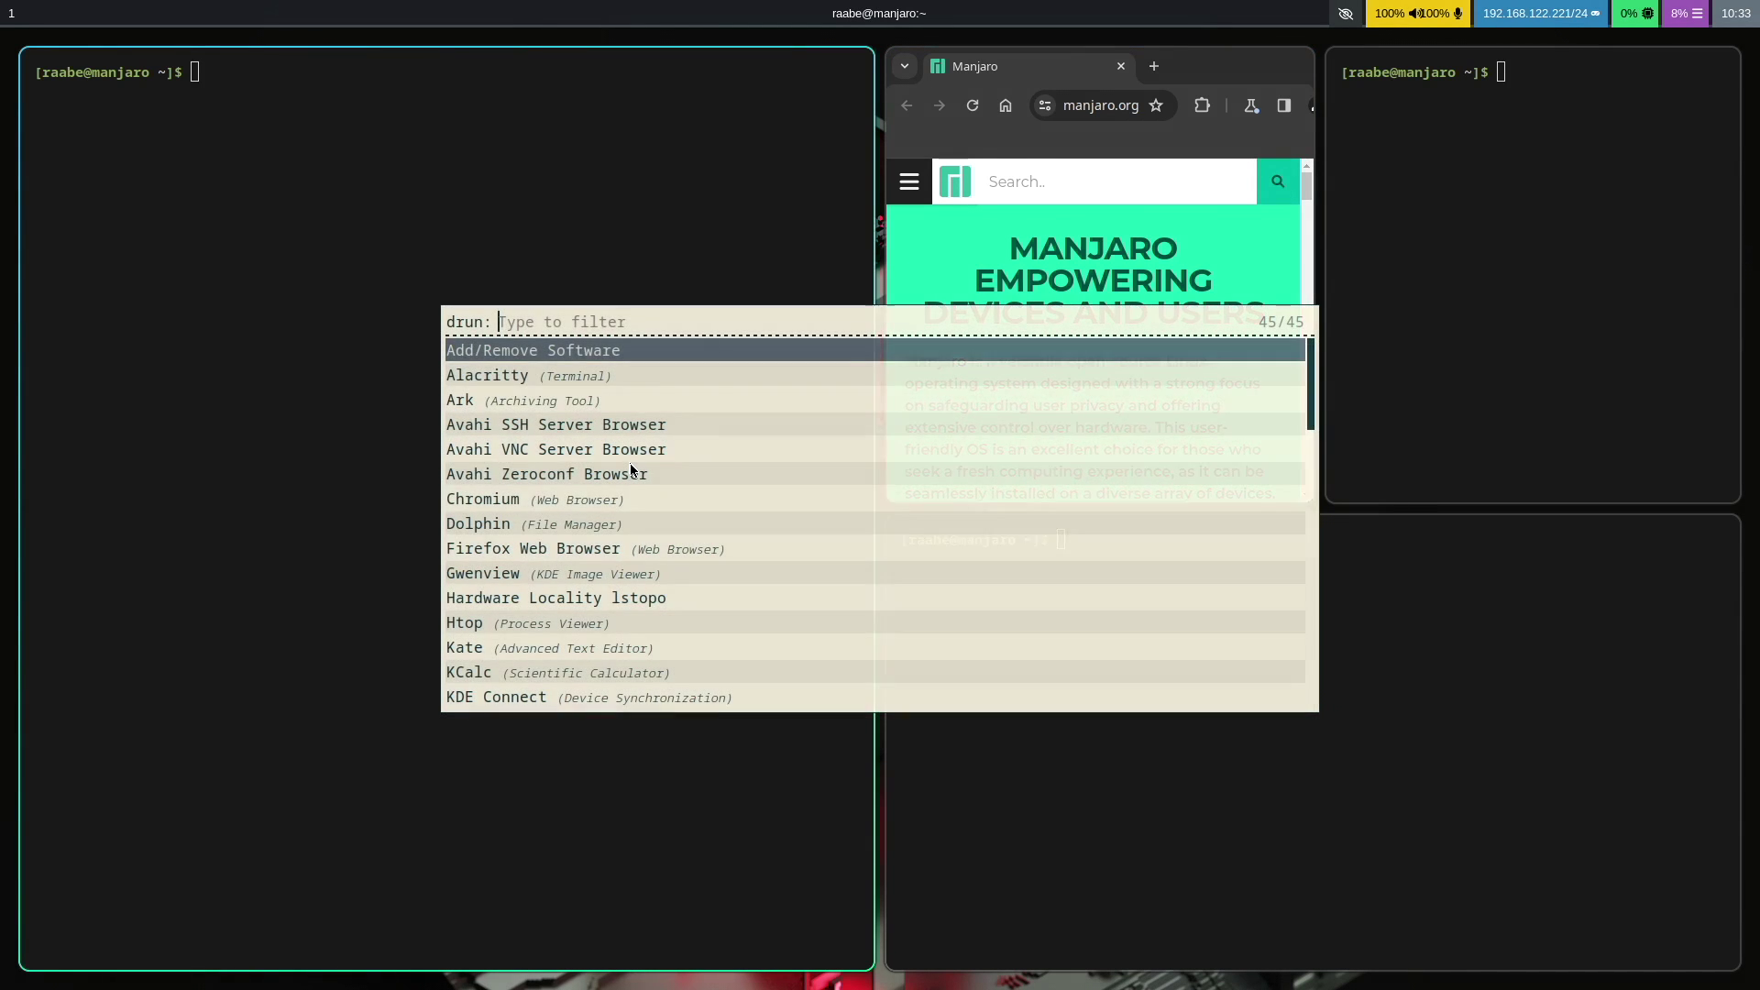
key("Down")
key("Down")
key("Down")
key("Down")
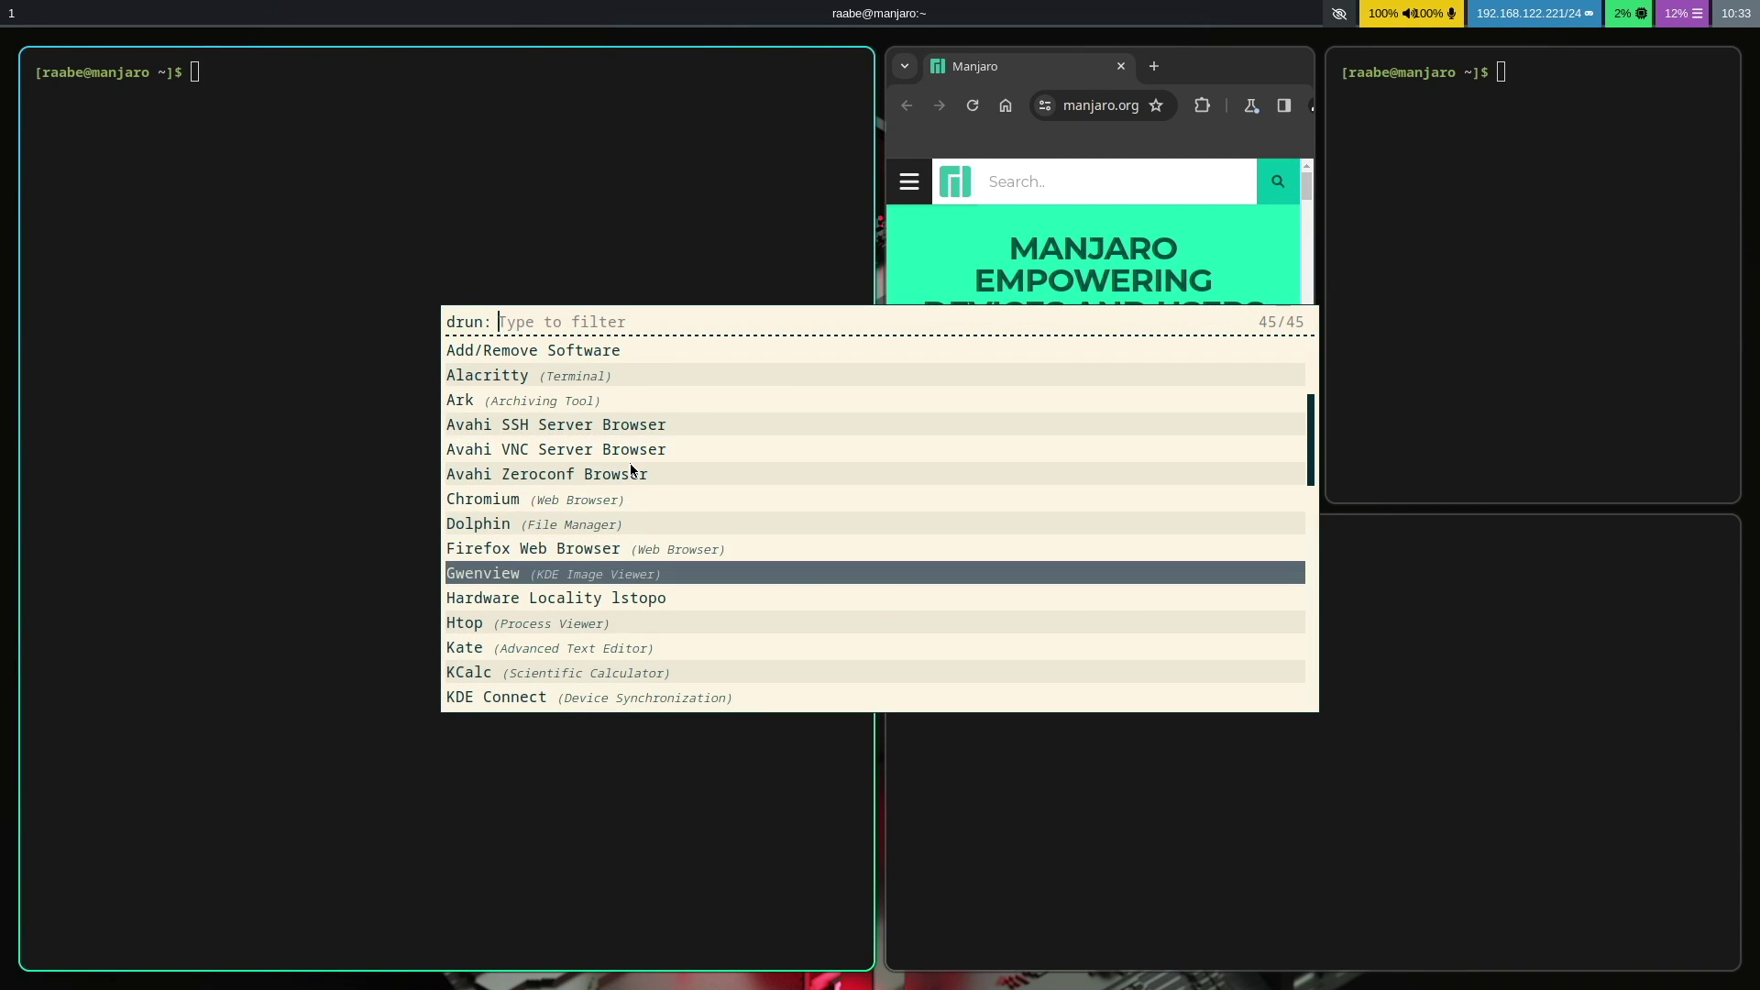
key("Up")
key("Up")
key("Up")
key("Up")
key("Up")
key("Up")
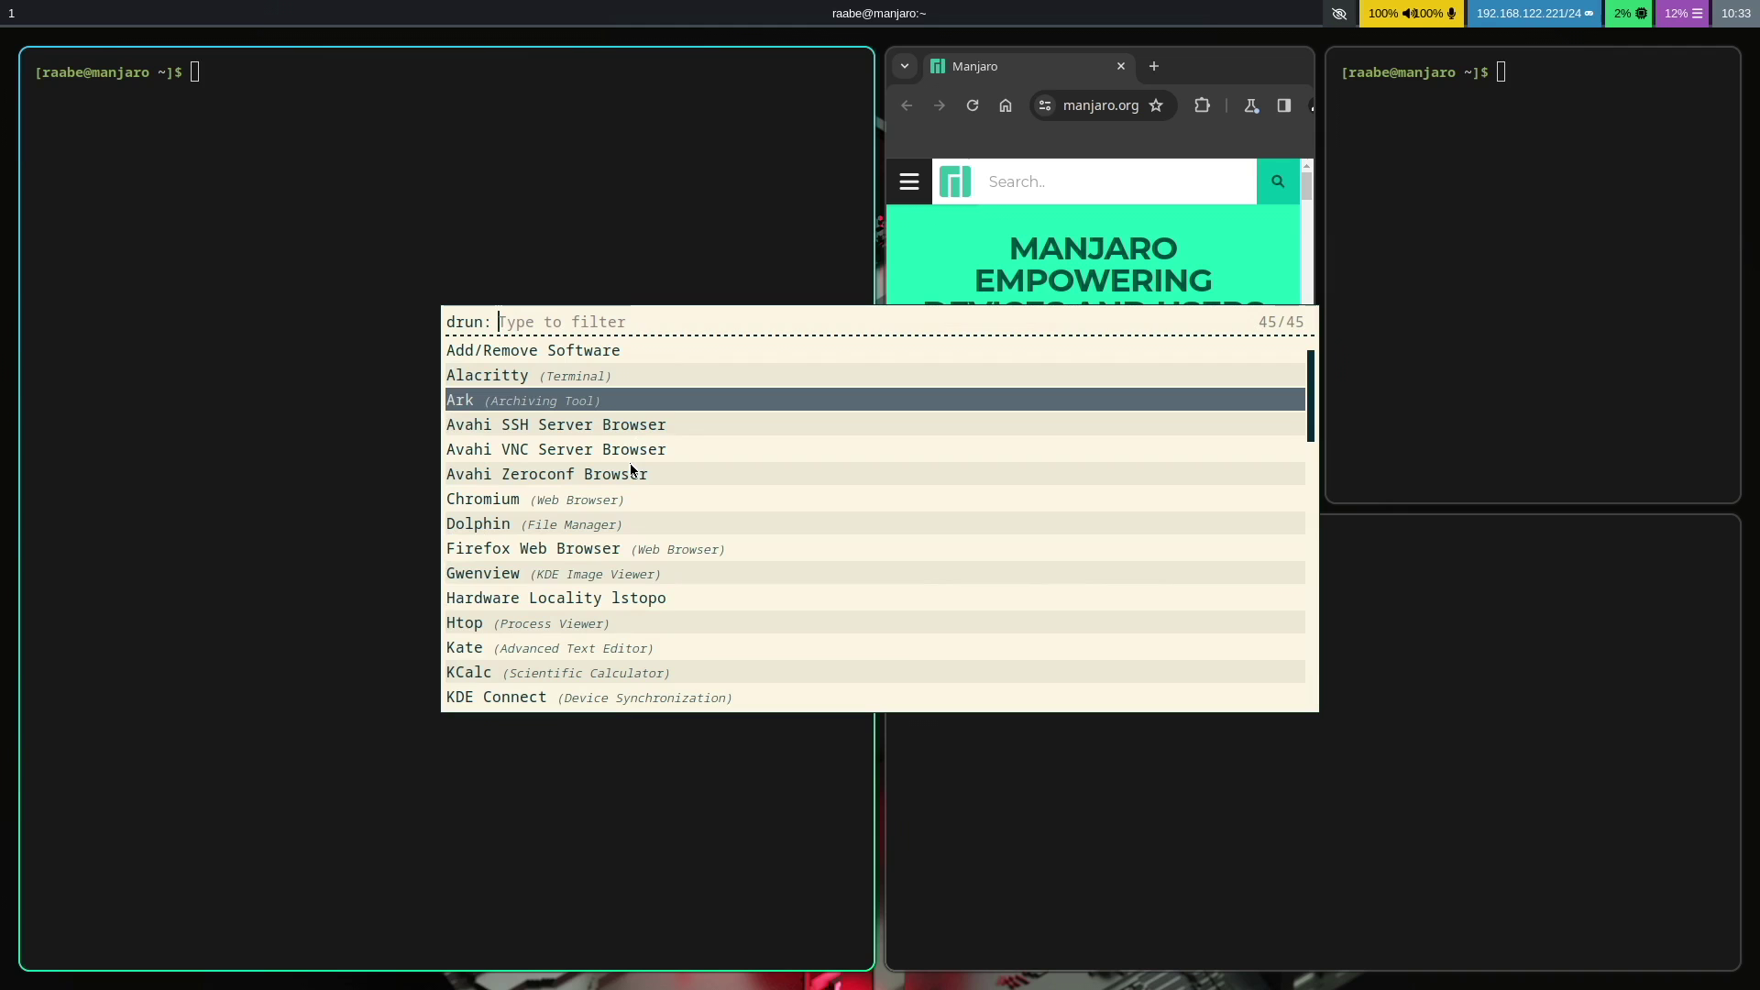
key("Escape")
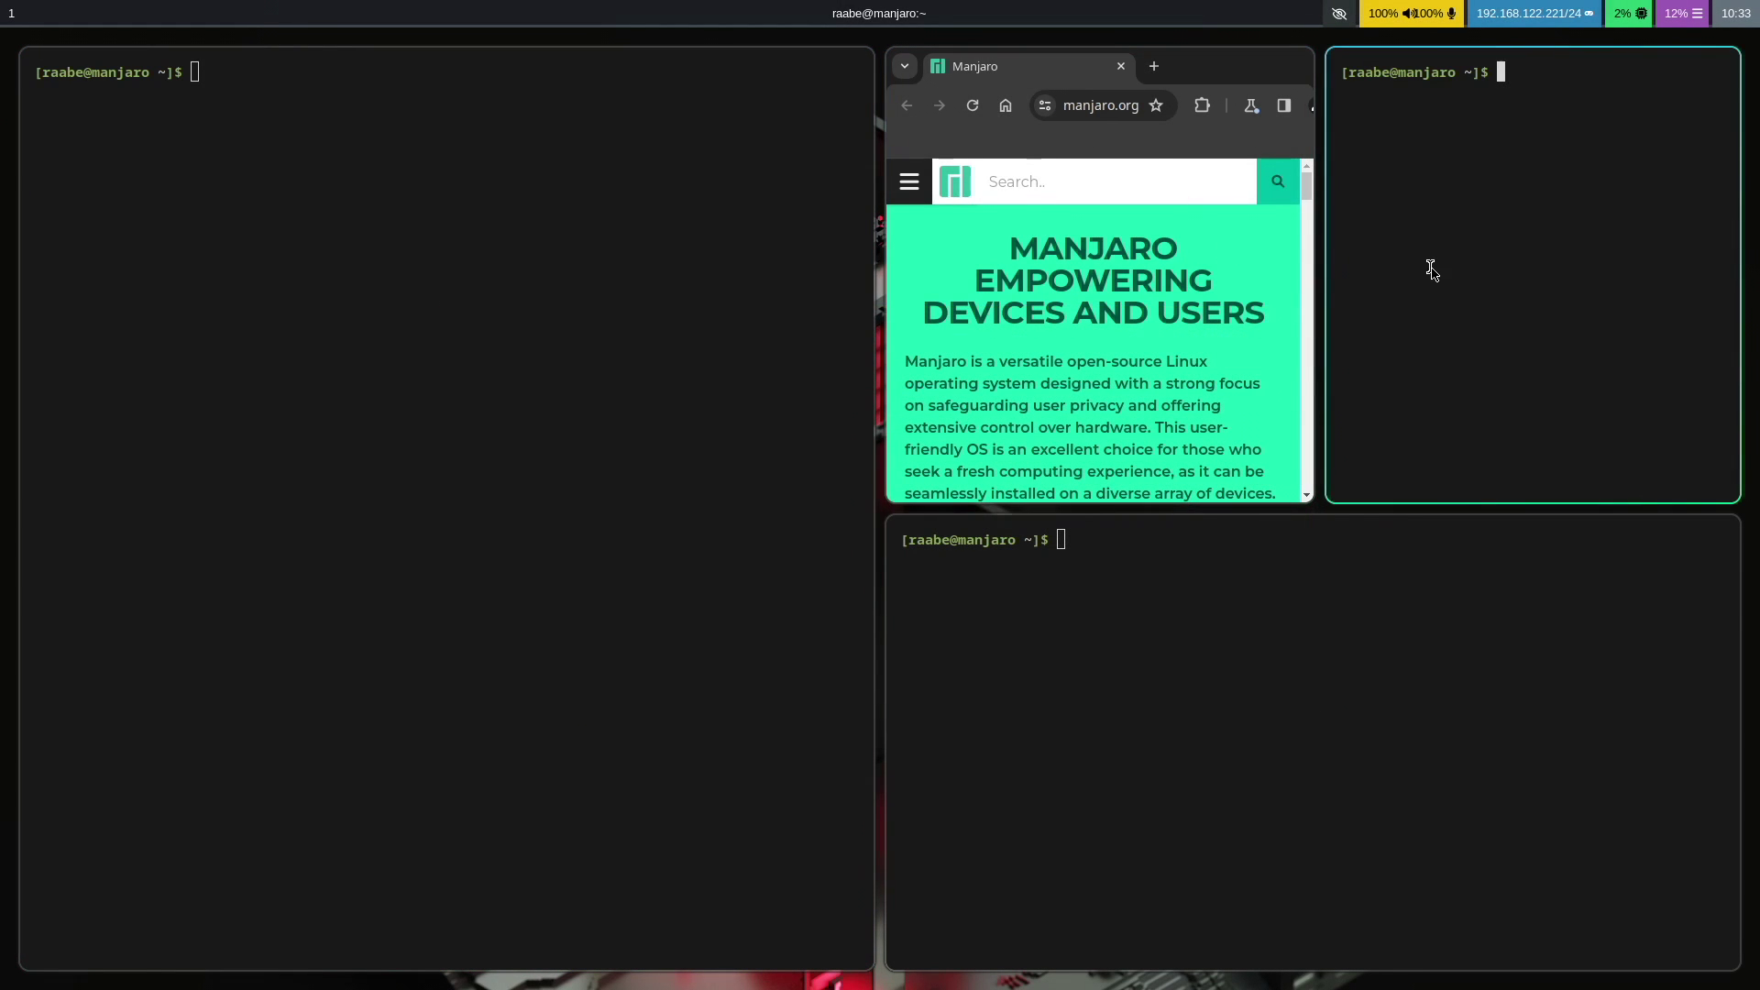
Close the top-right, bottom-right and left terminals so Chromium fills the screen.
key("super+shift+q")
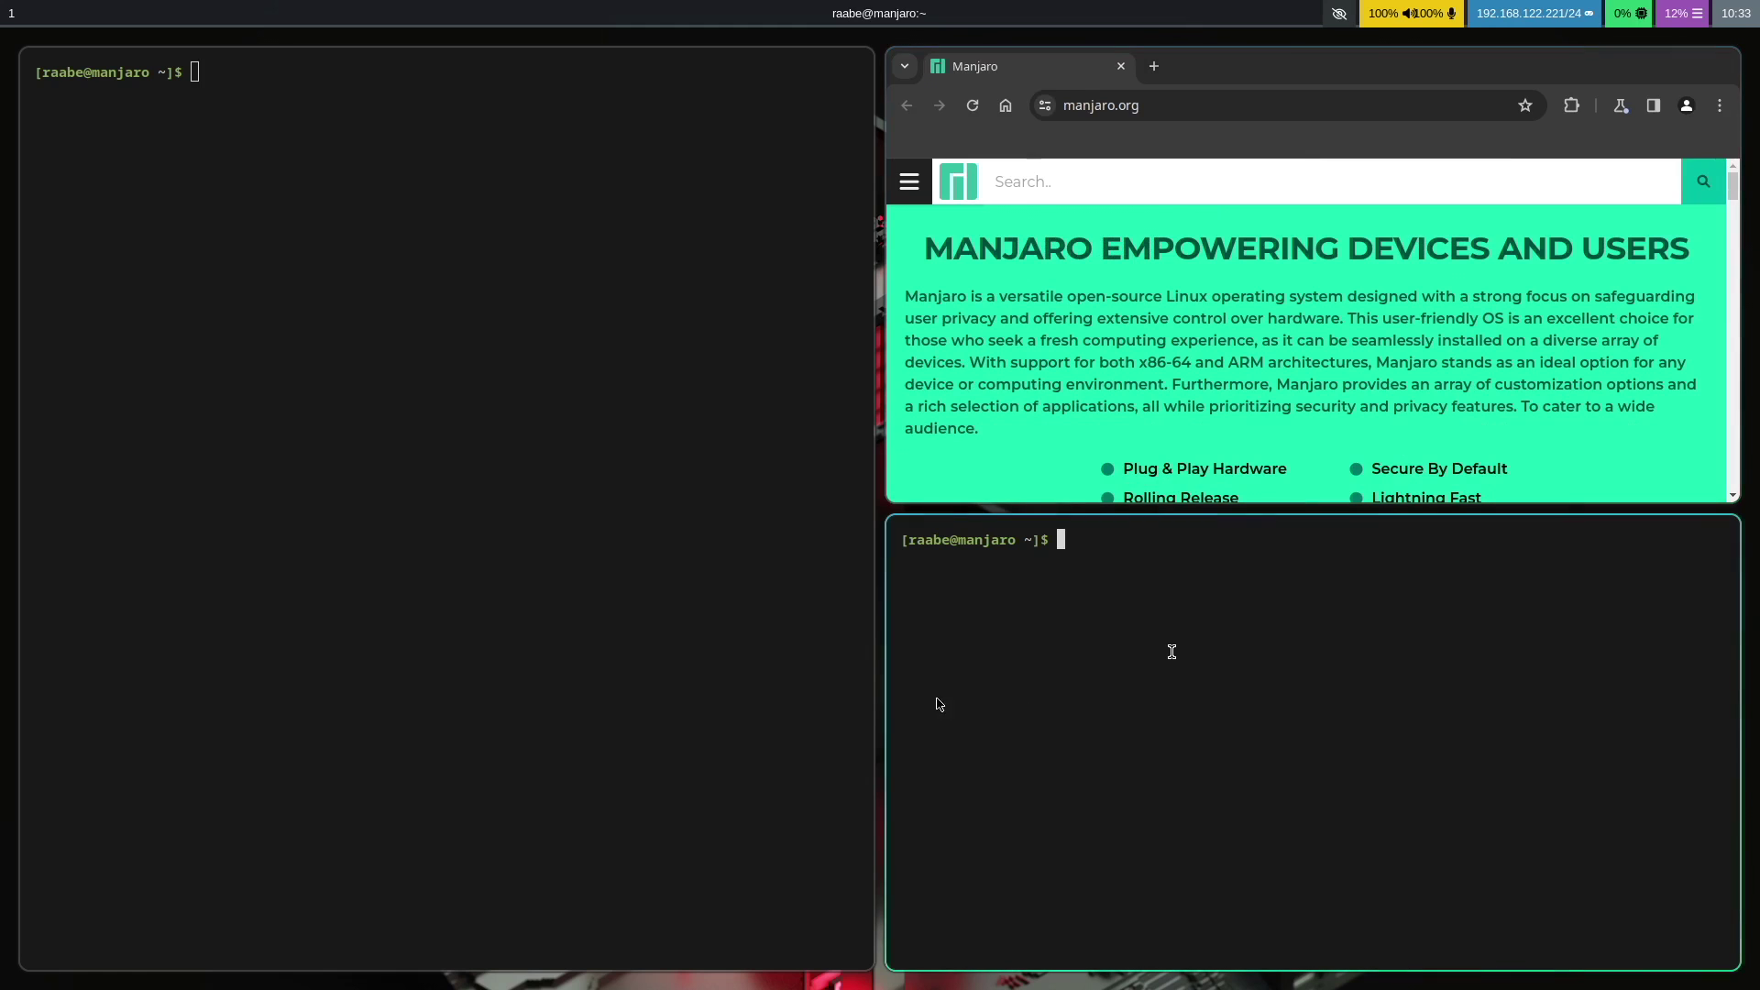
key("super+shift+q")
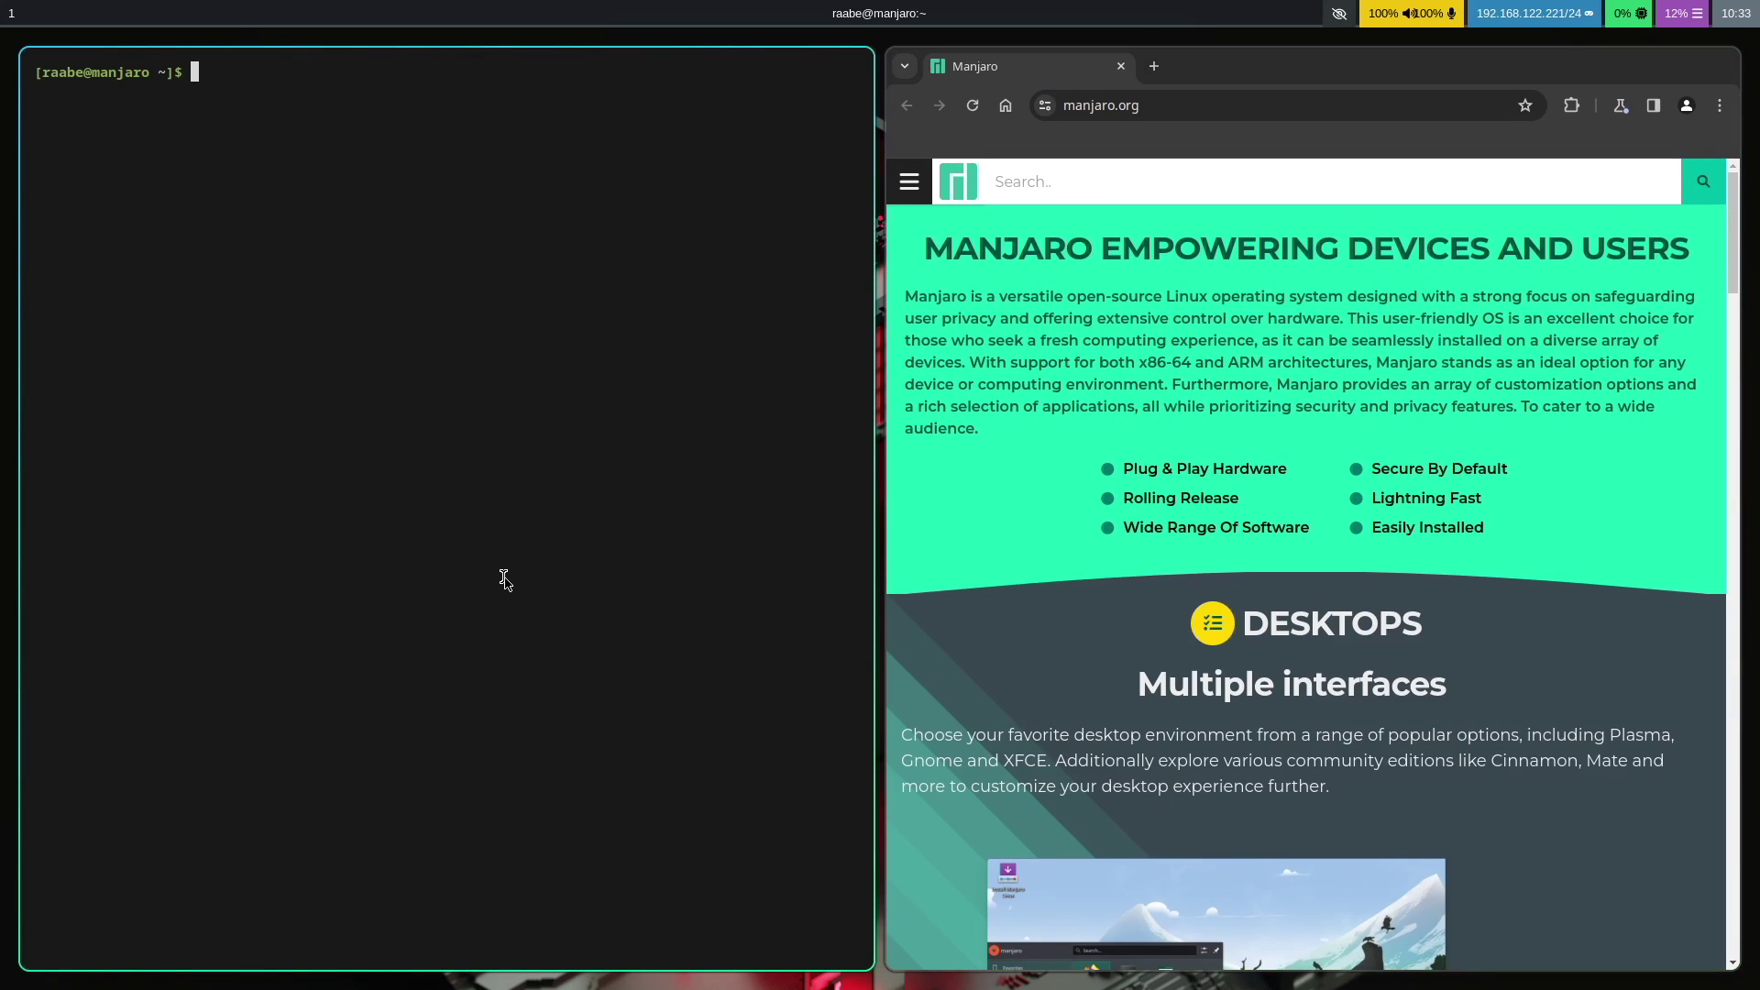
key("super+shift+q")
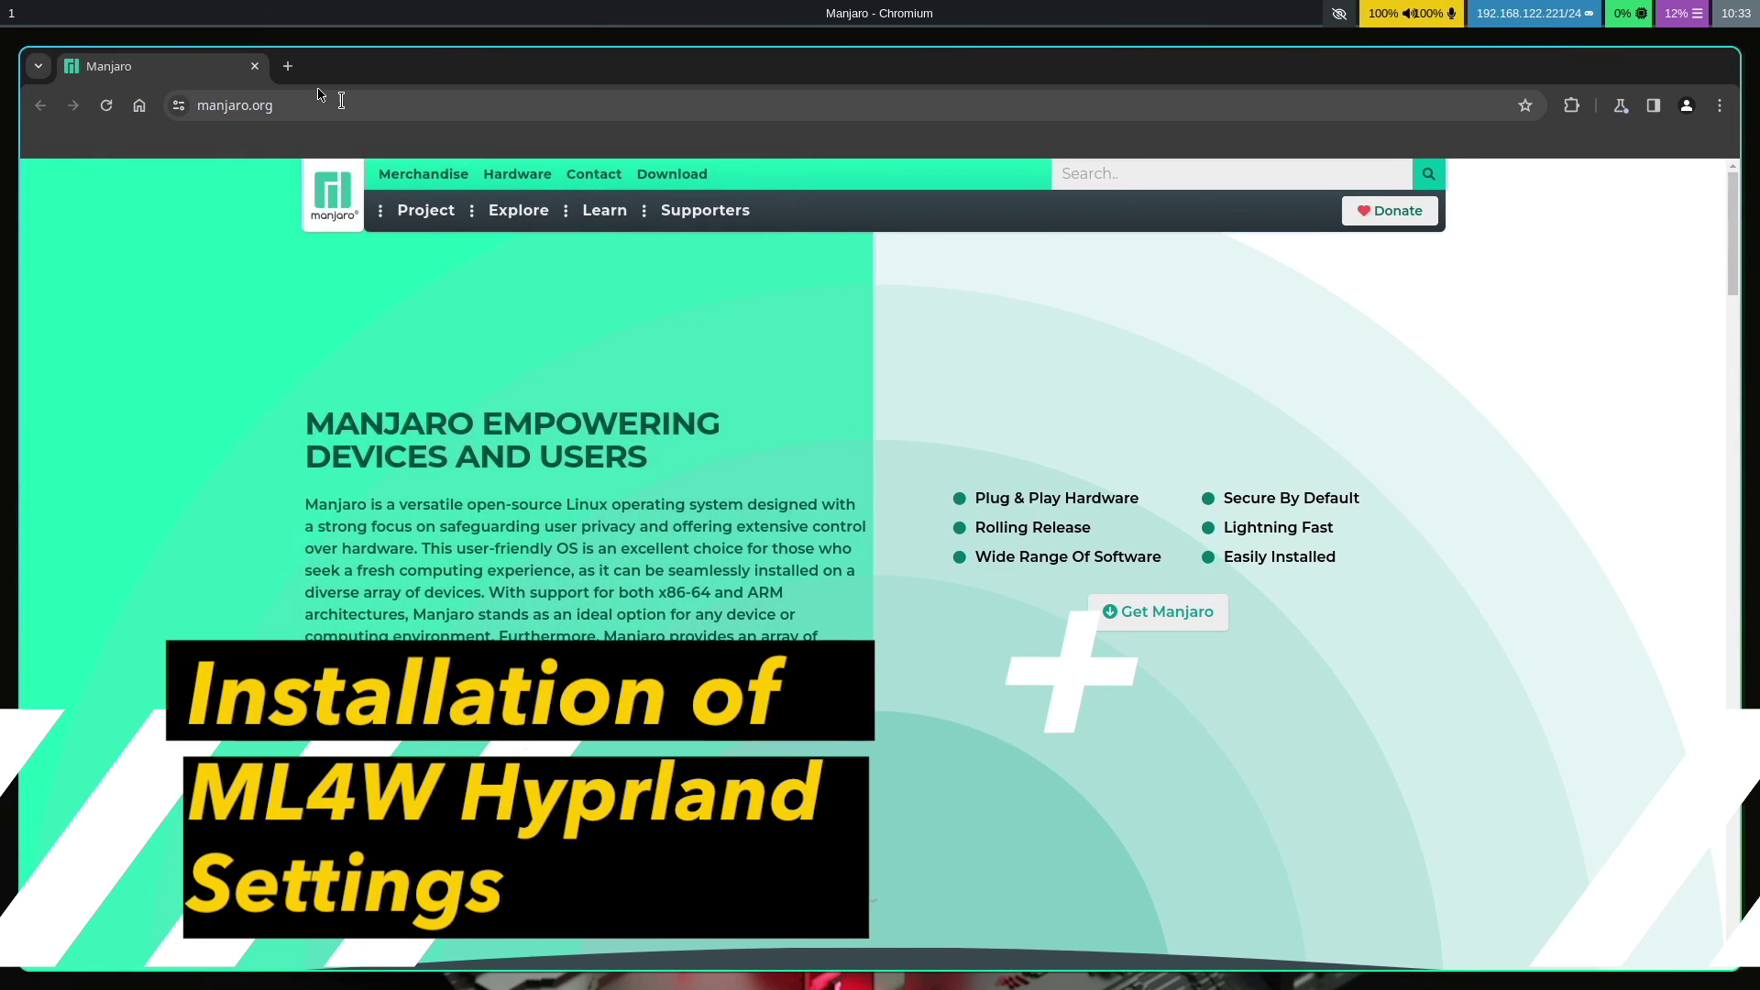
Open the ML4W Hyprland Settings App GitLab page and copy its setup.sh command.
left_click(248, 106)
type("h")
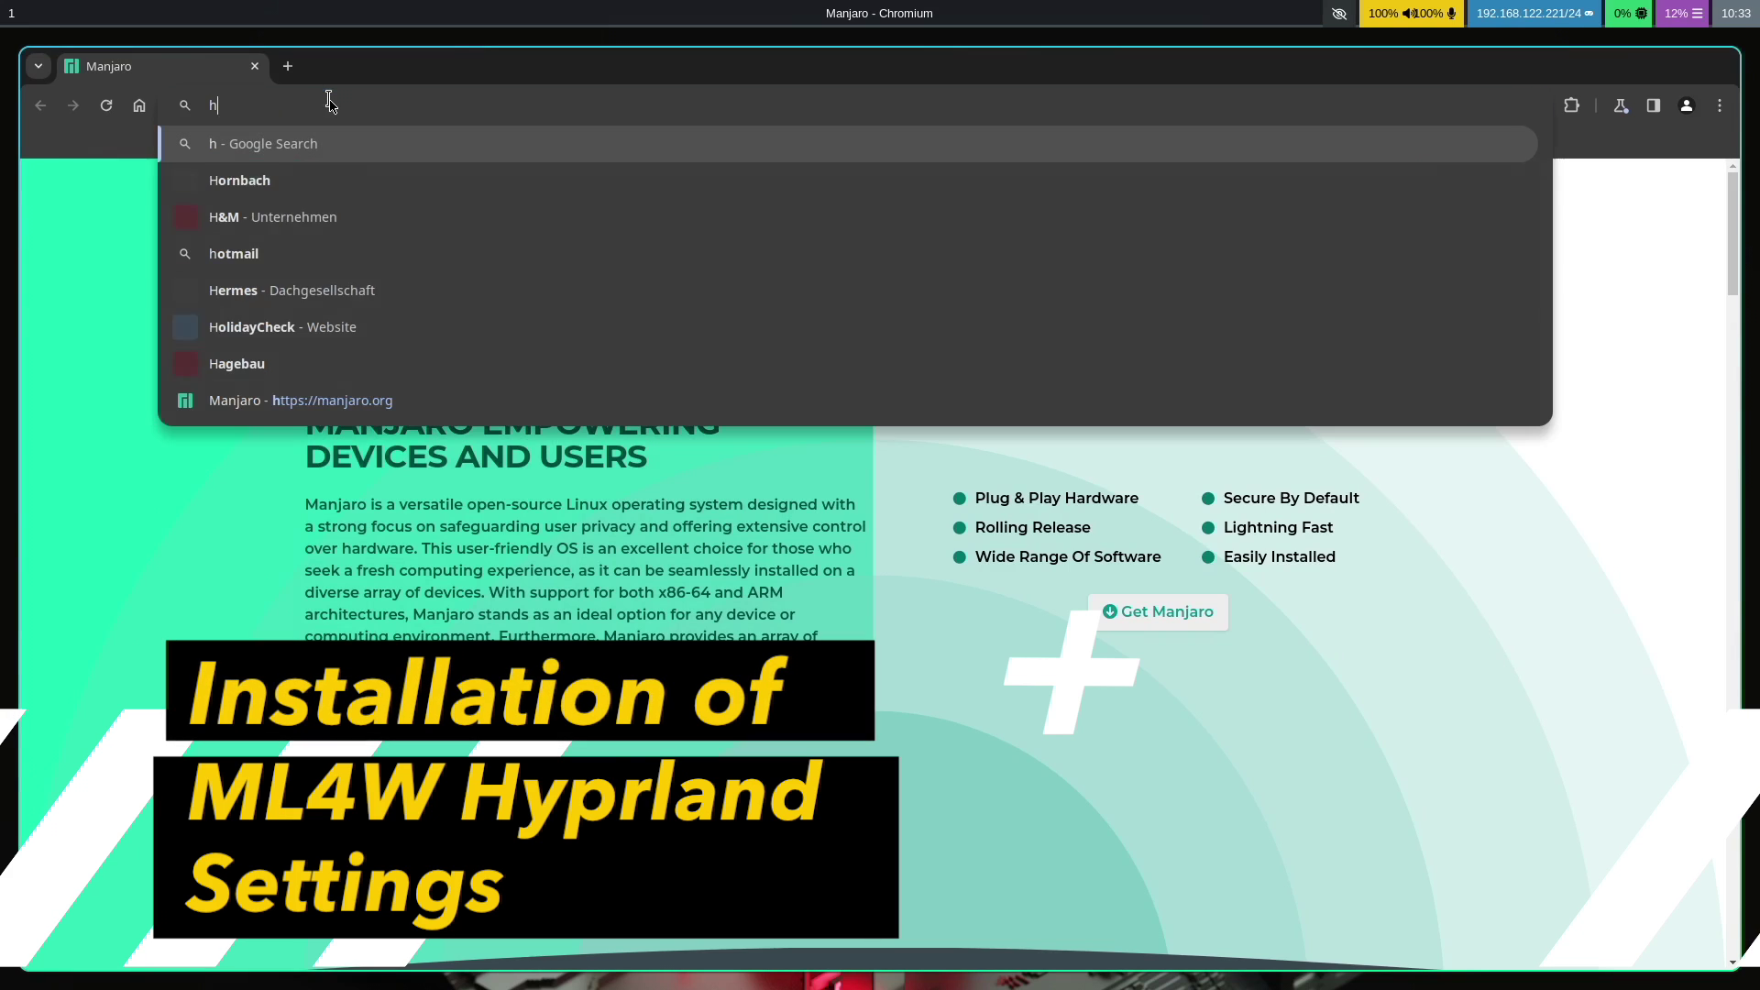
type("ttps:/")
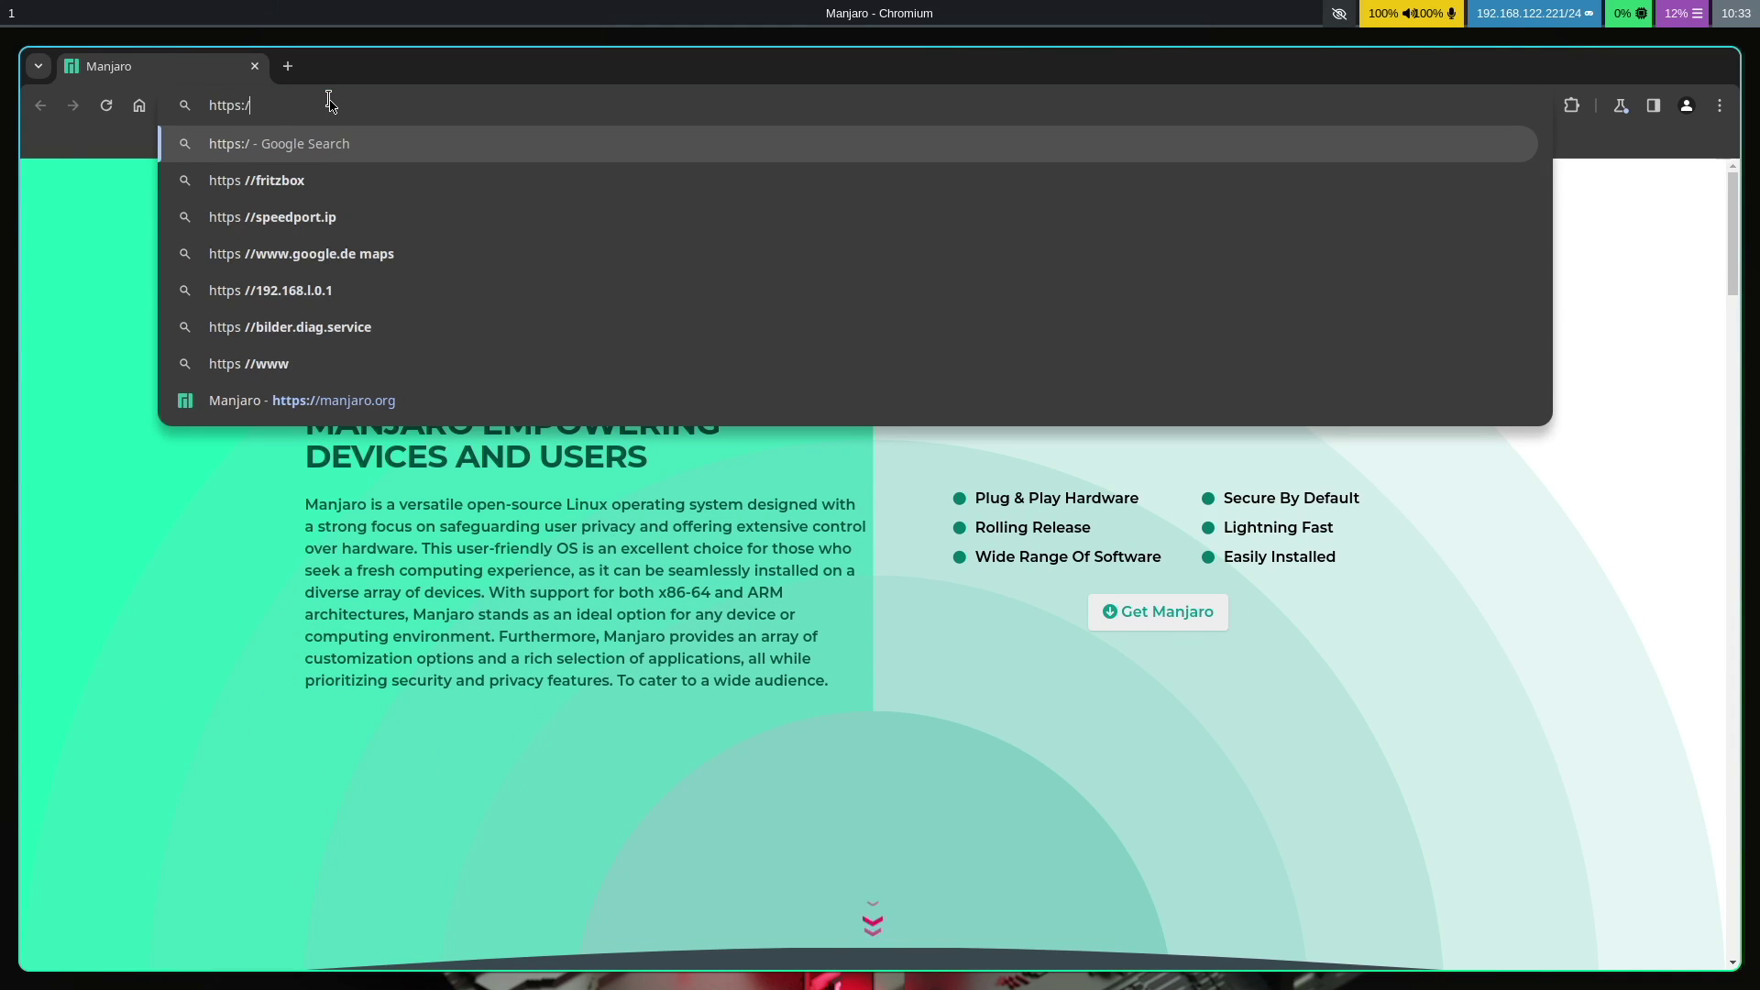
type("/")
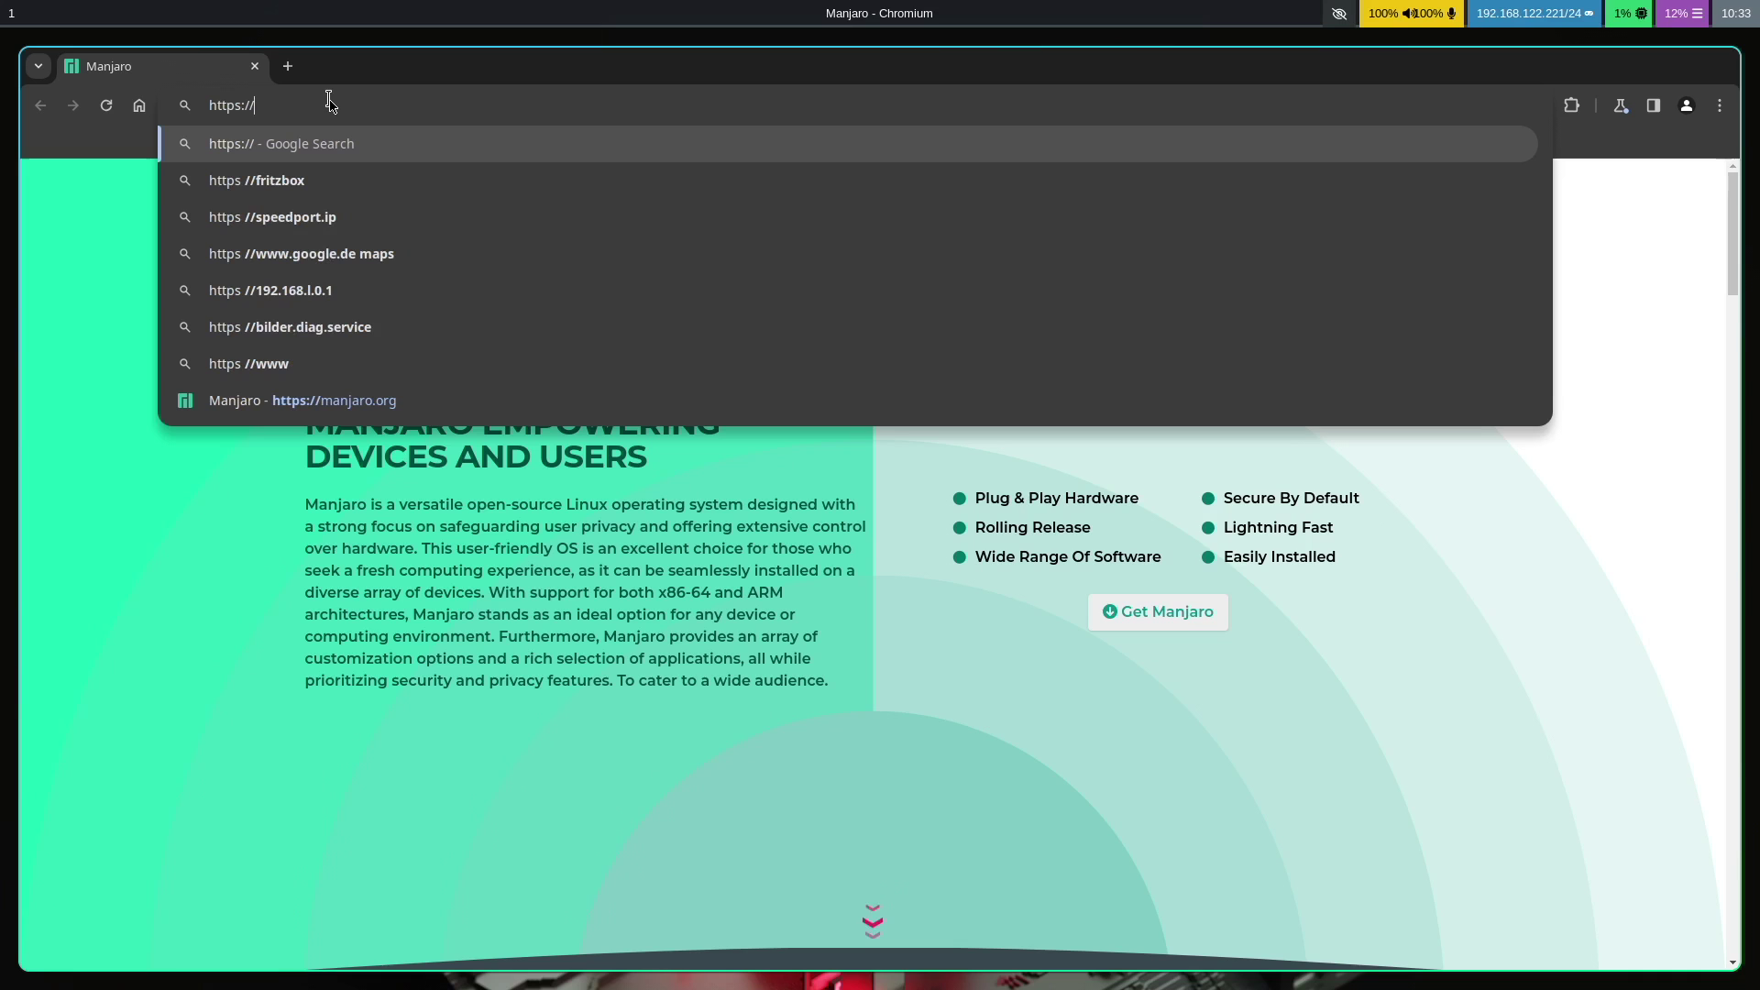
type("g")
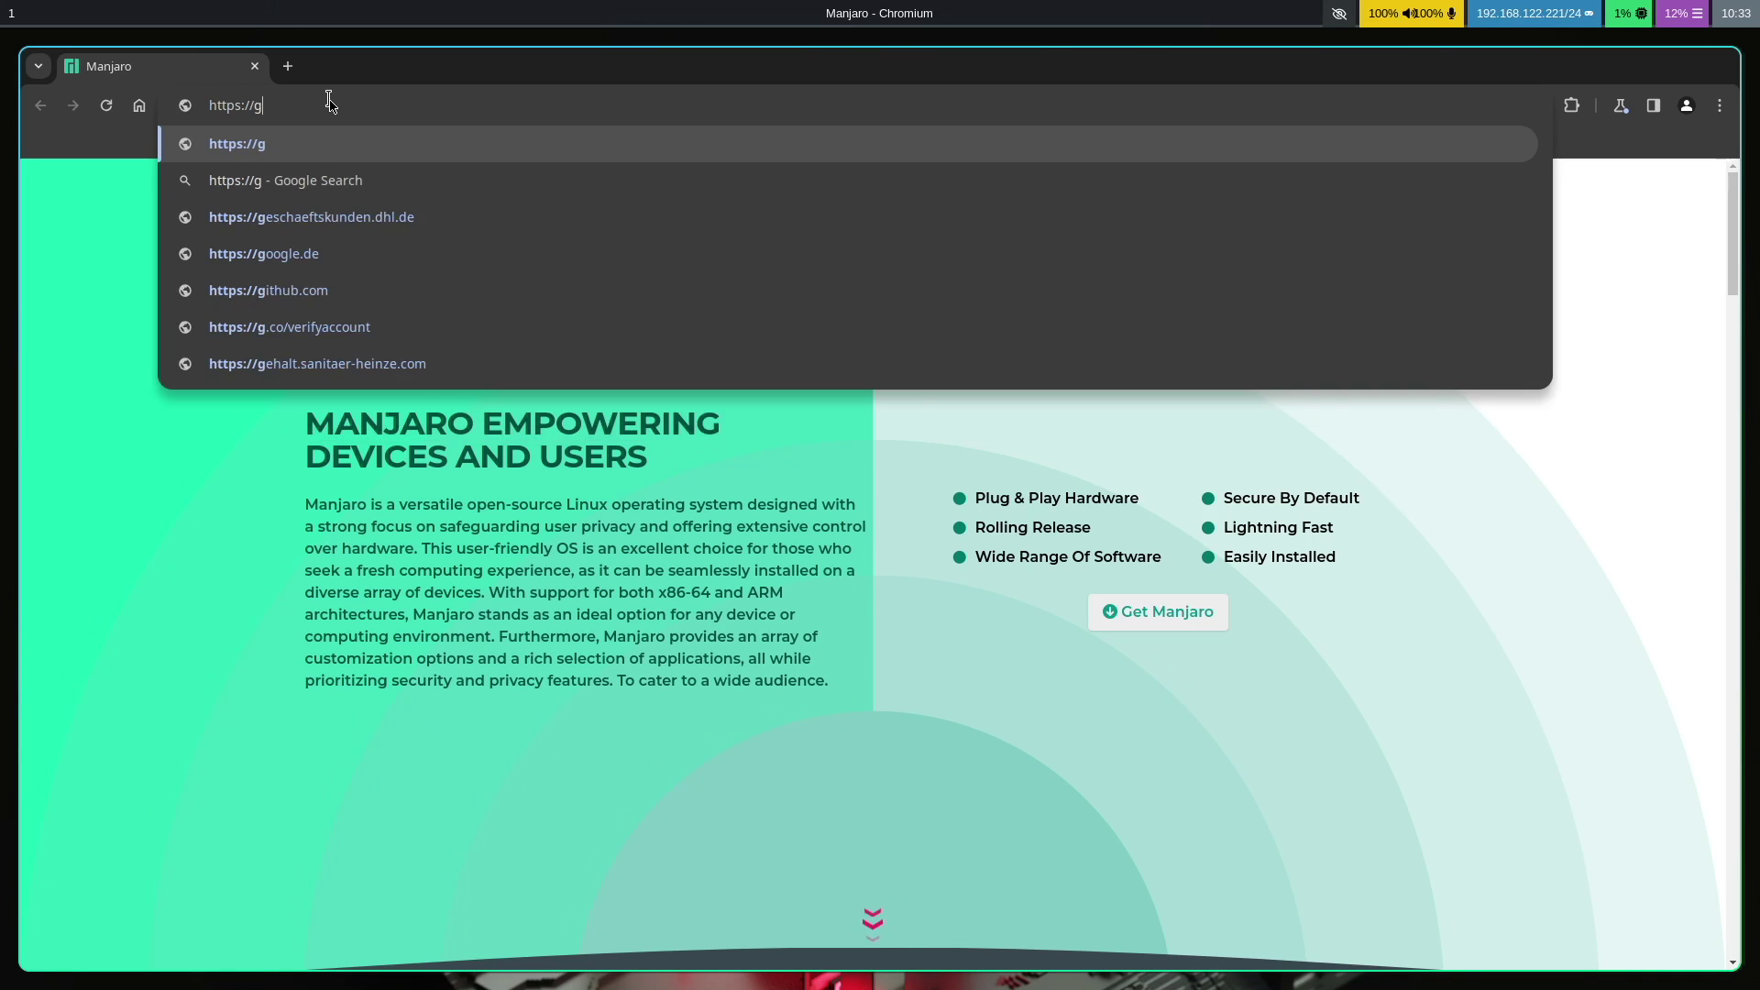
type("itlab.com/stephan-raabe/ml4w-hyprland-settings")
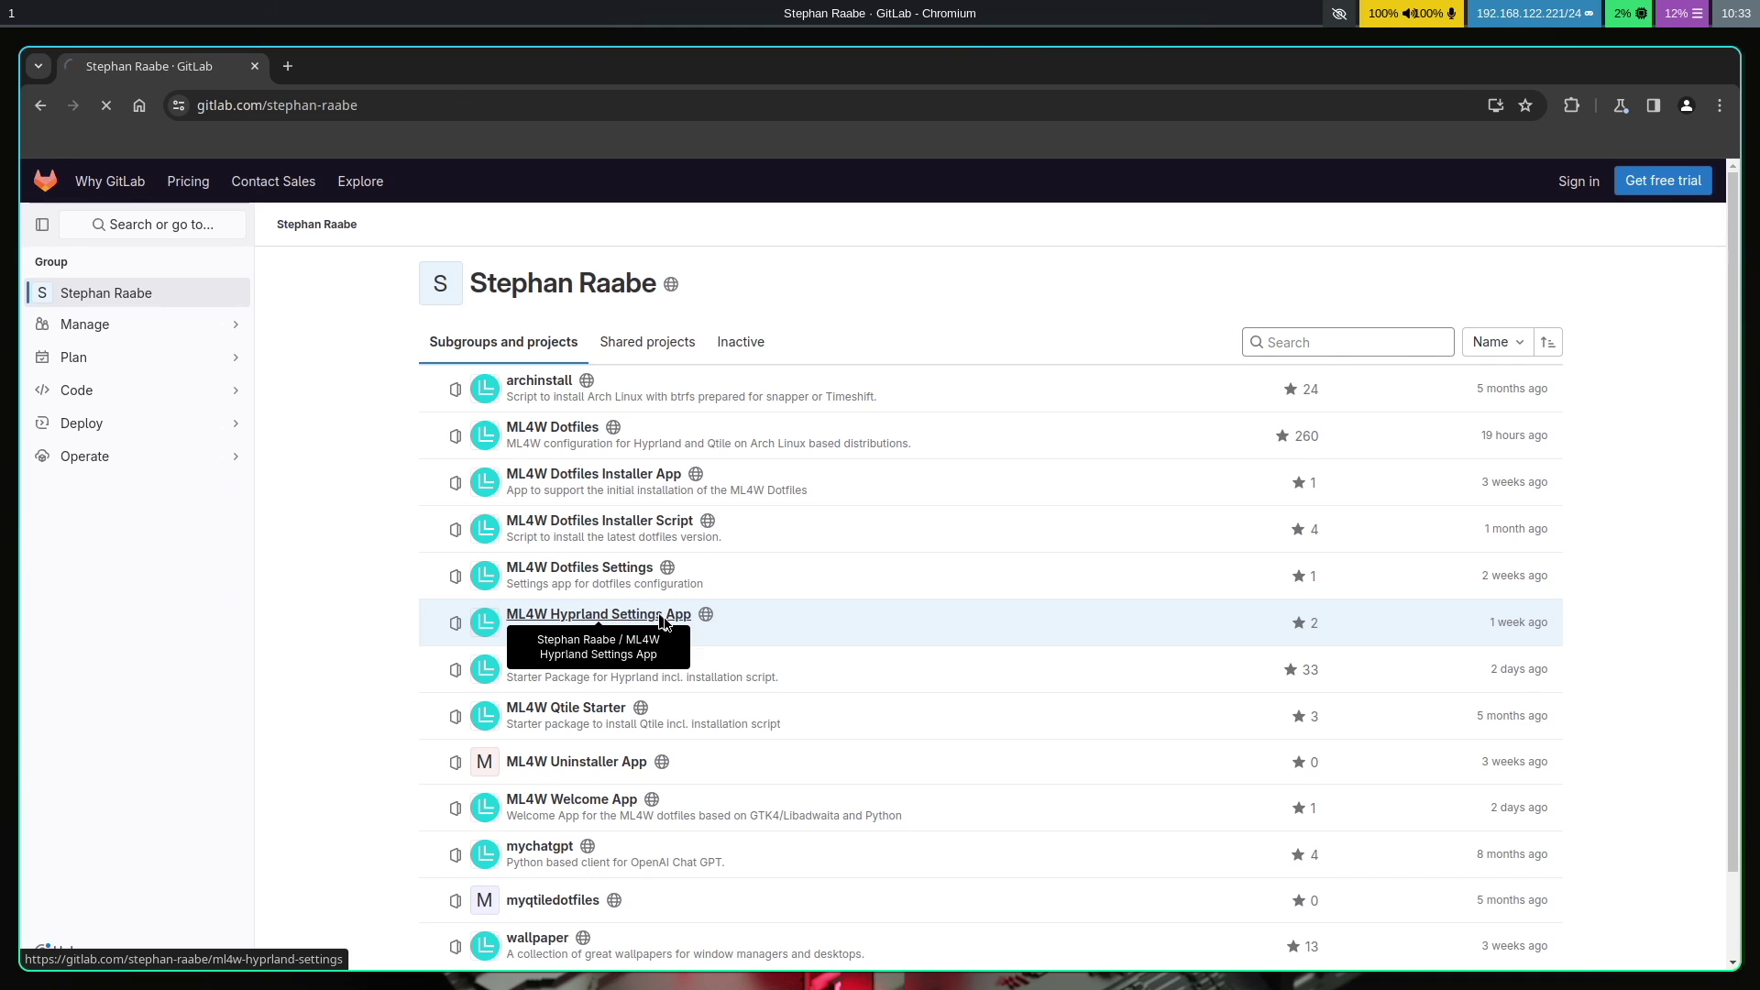
scroll(974, 538, "down", 5)
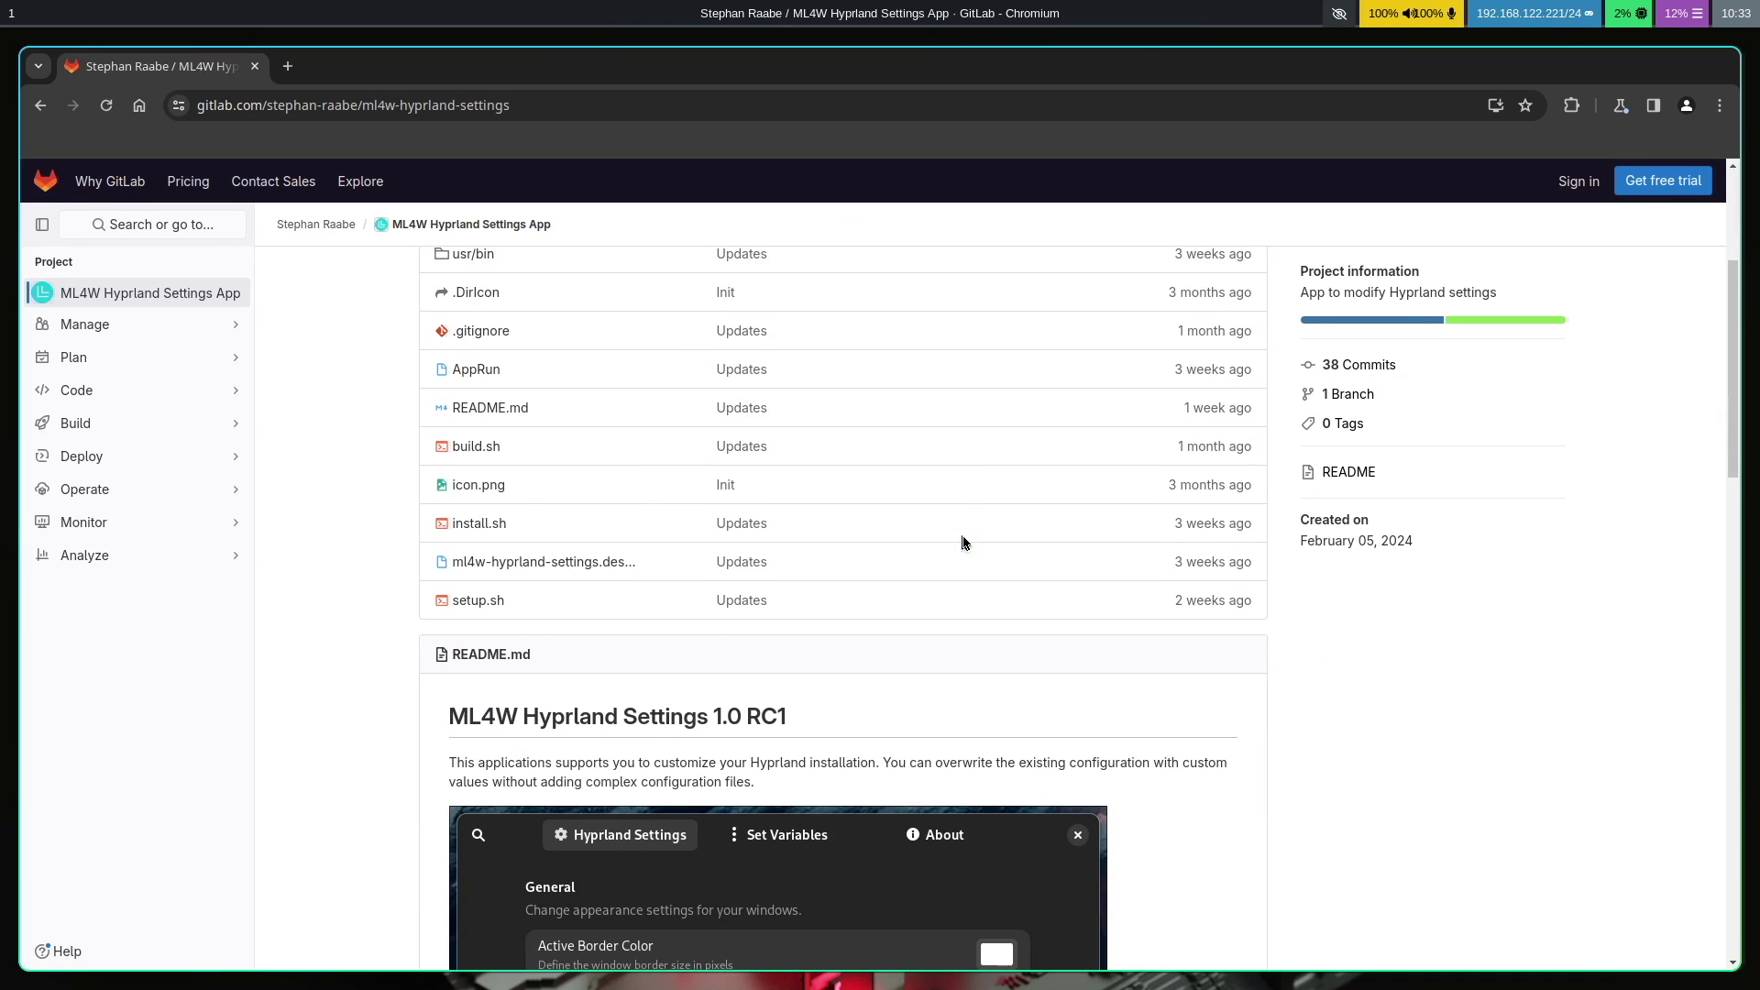
scroll(962, 541, "down", 5)
scroll(963, 542, "down", 5)
scroll(963, 542, "down", 3)
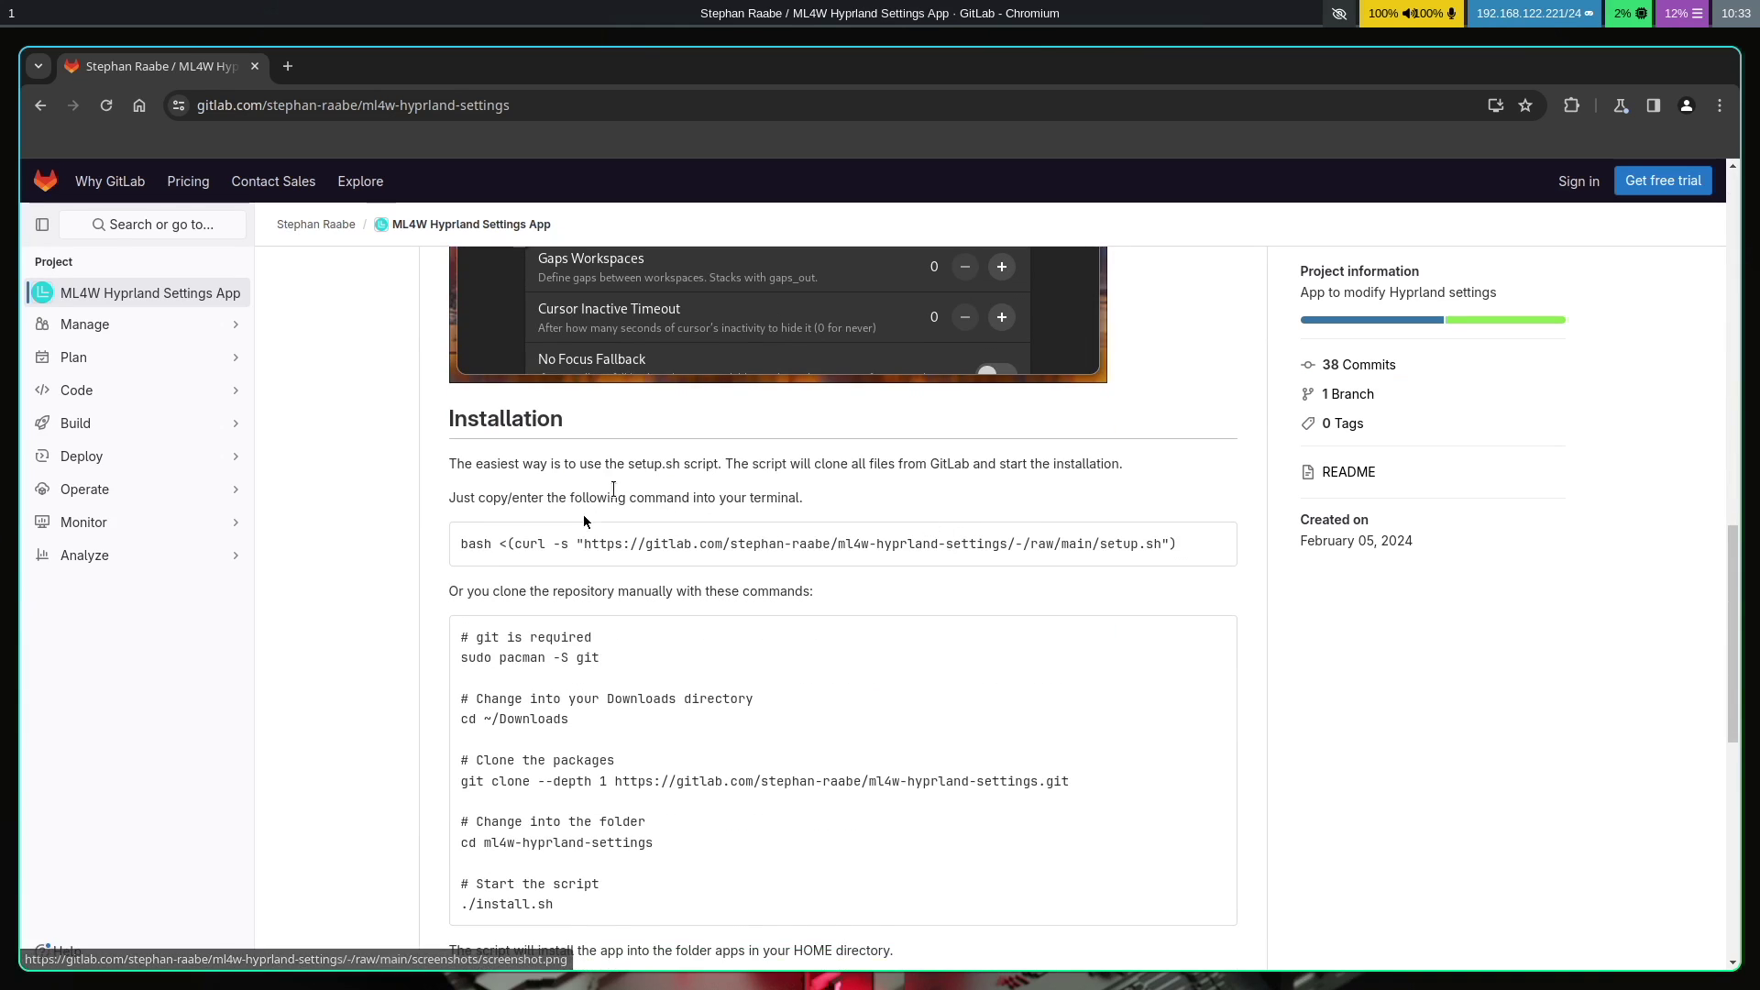
left_click(1212, 542)
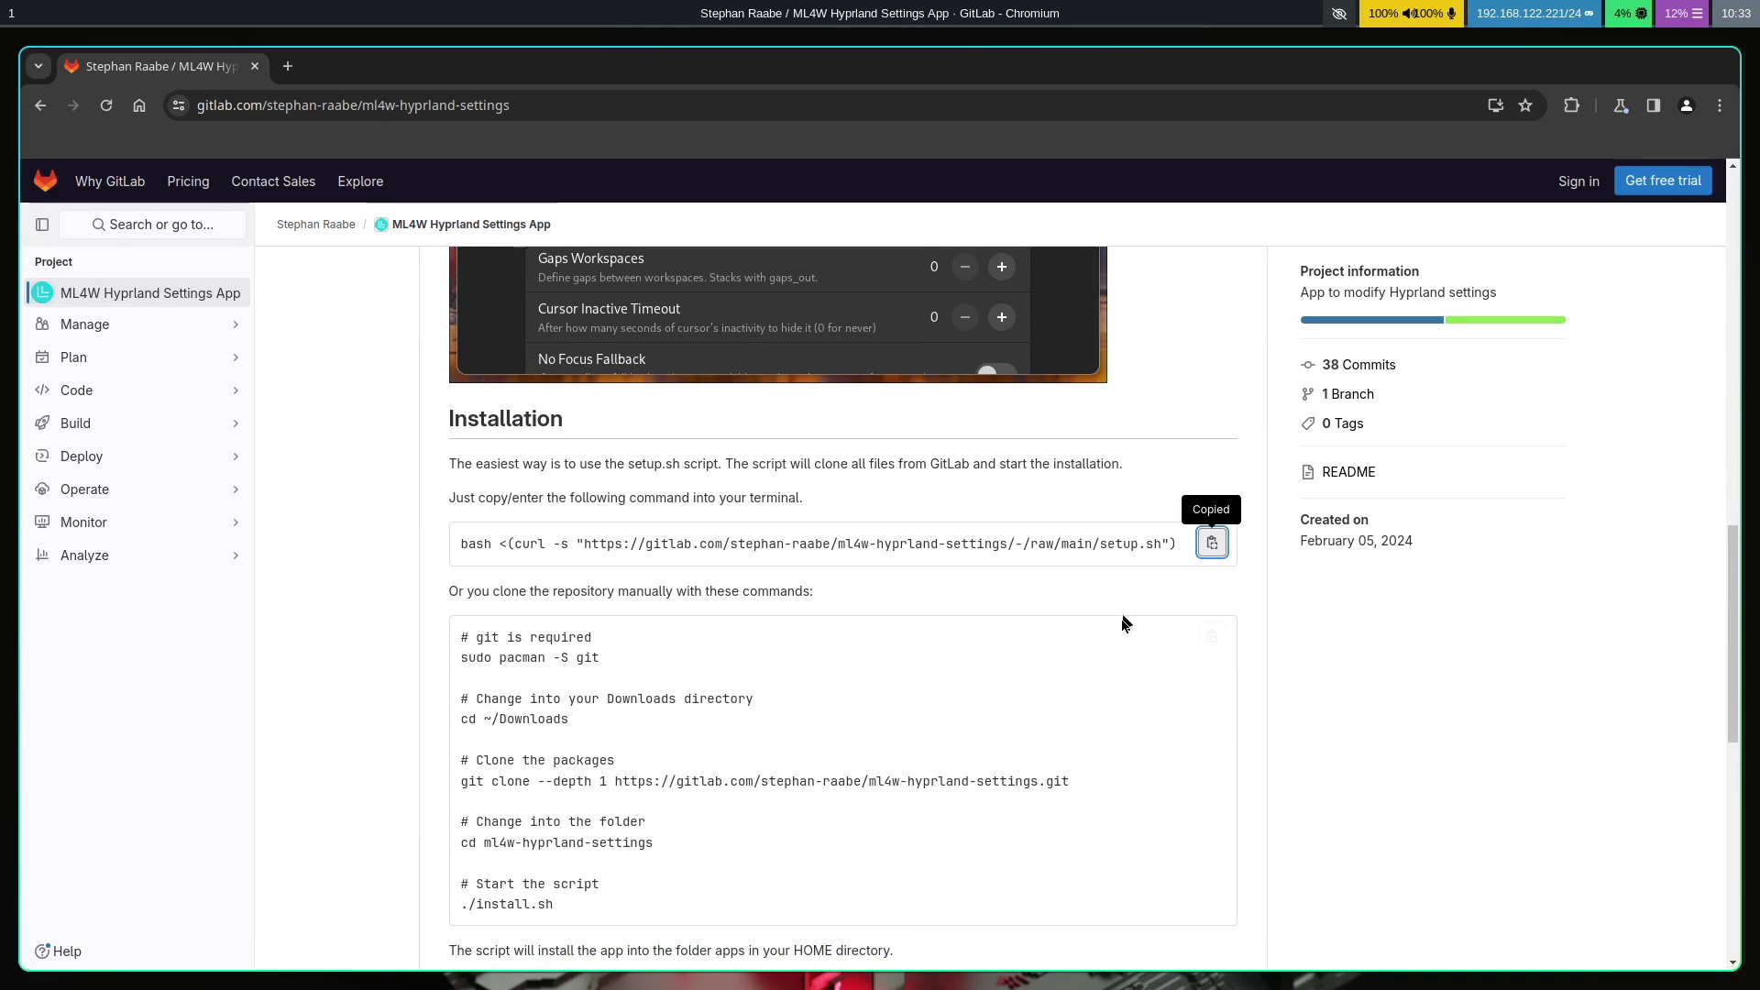
Run the pasted setup.sh curl command in a new terminal beside Chromium.
key("super+Return")
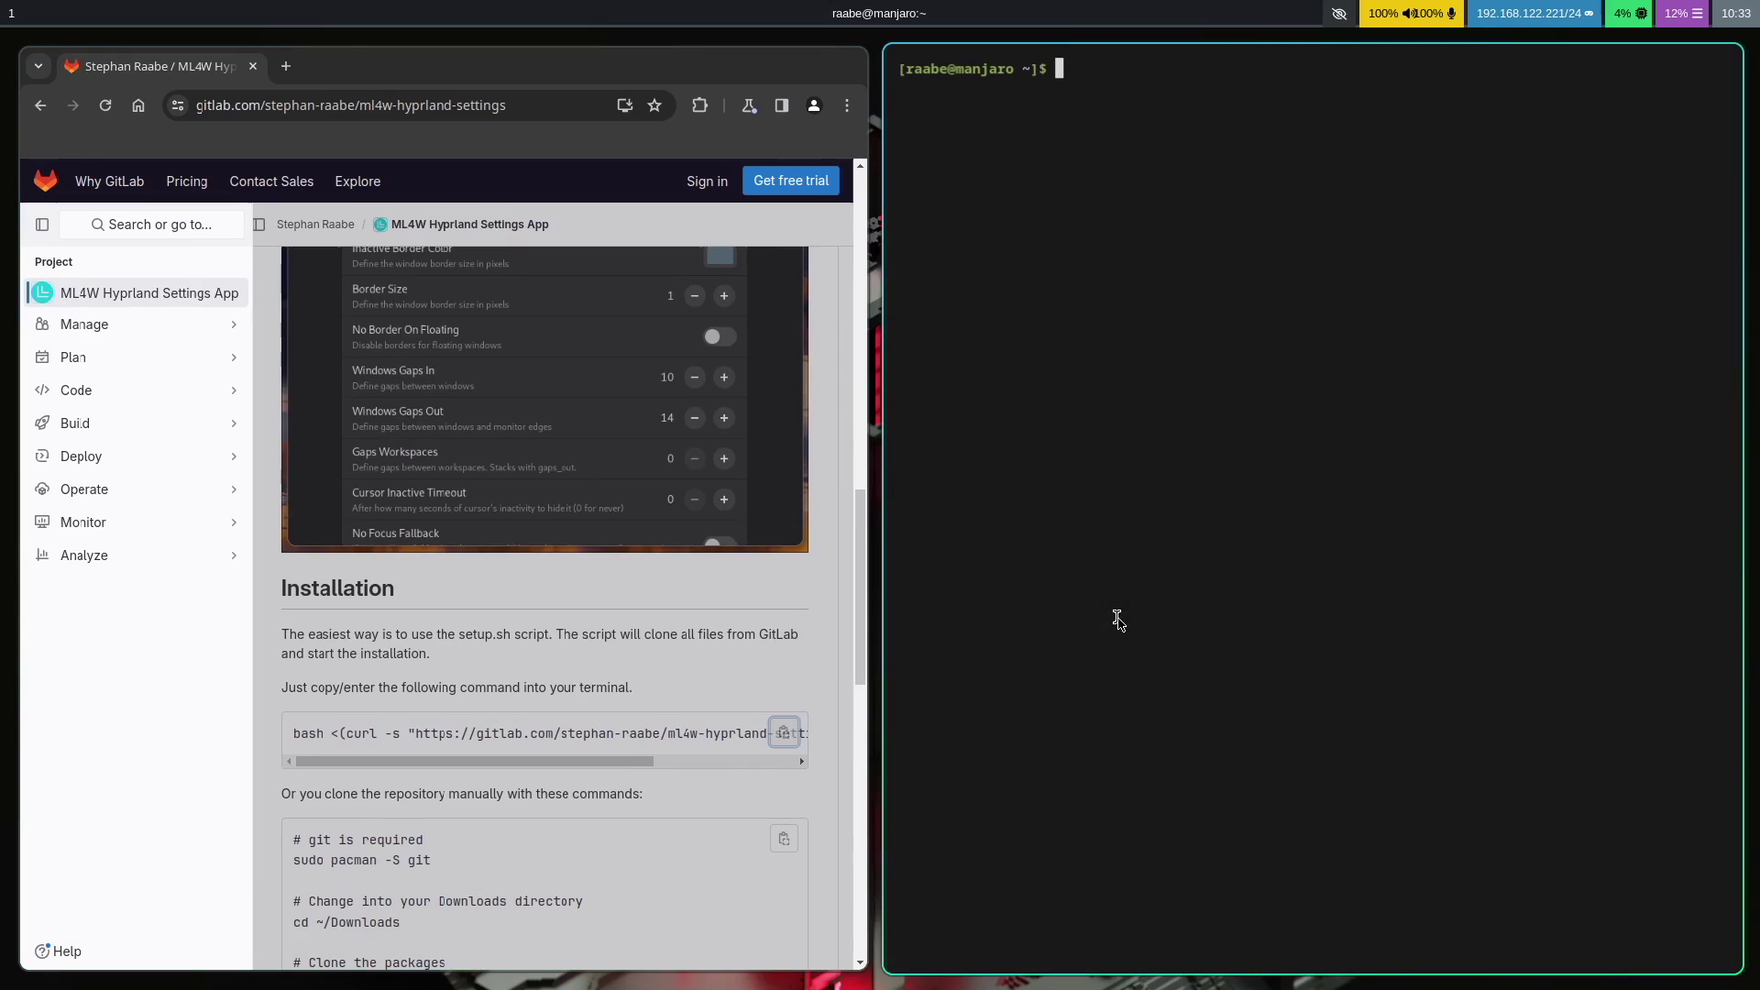
key("ctrl+shift+v")
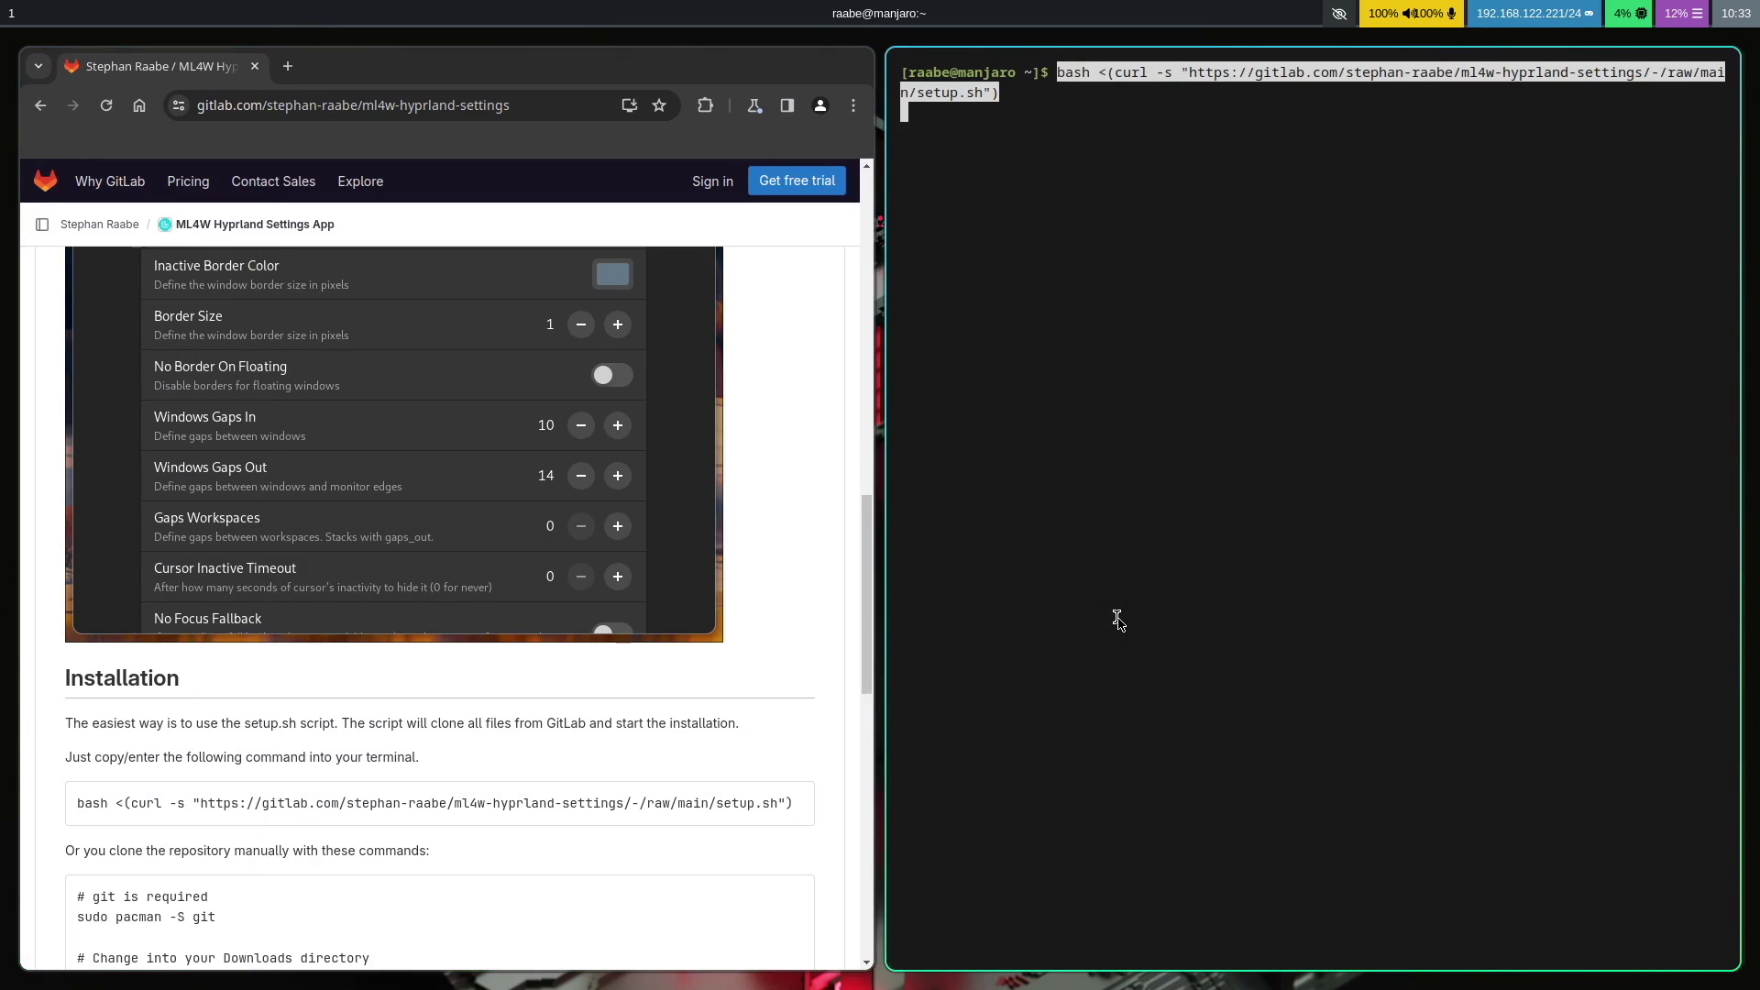
key("Return")
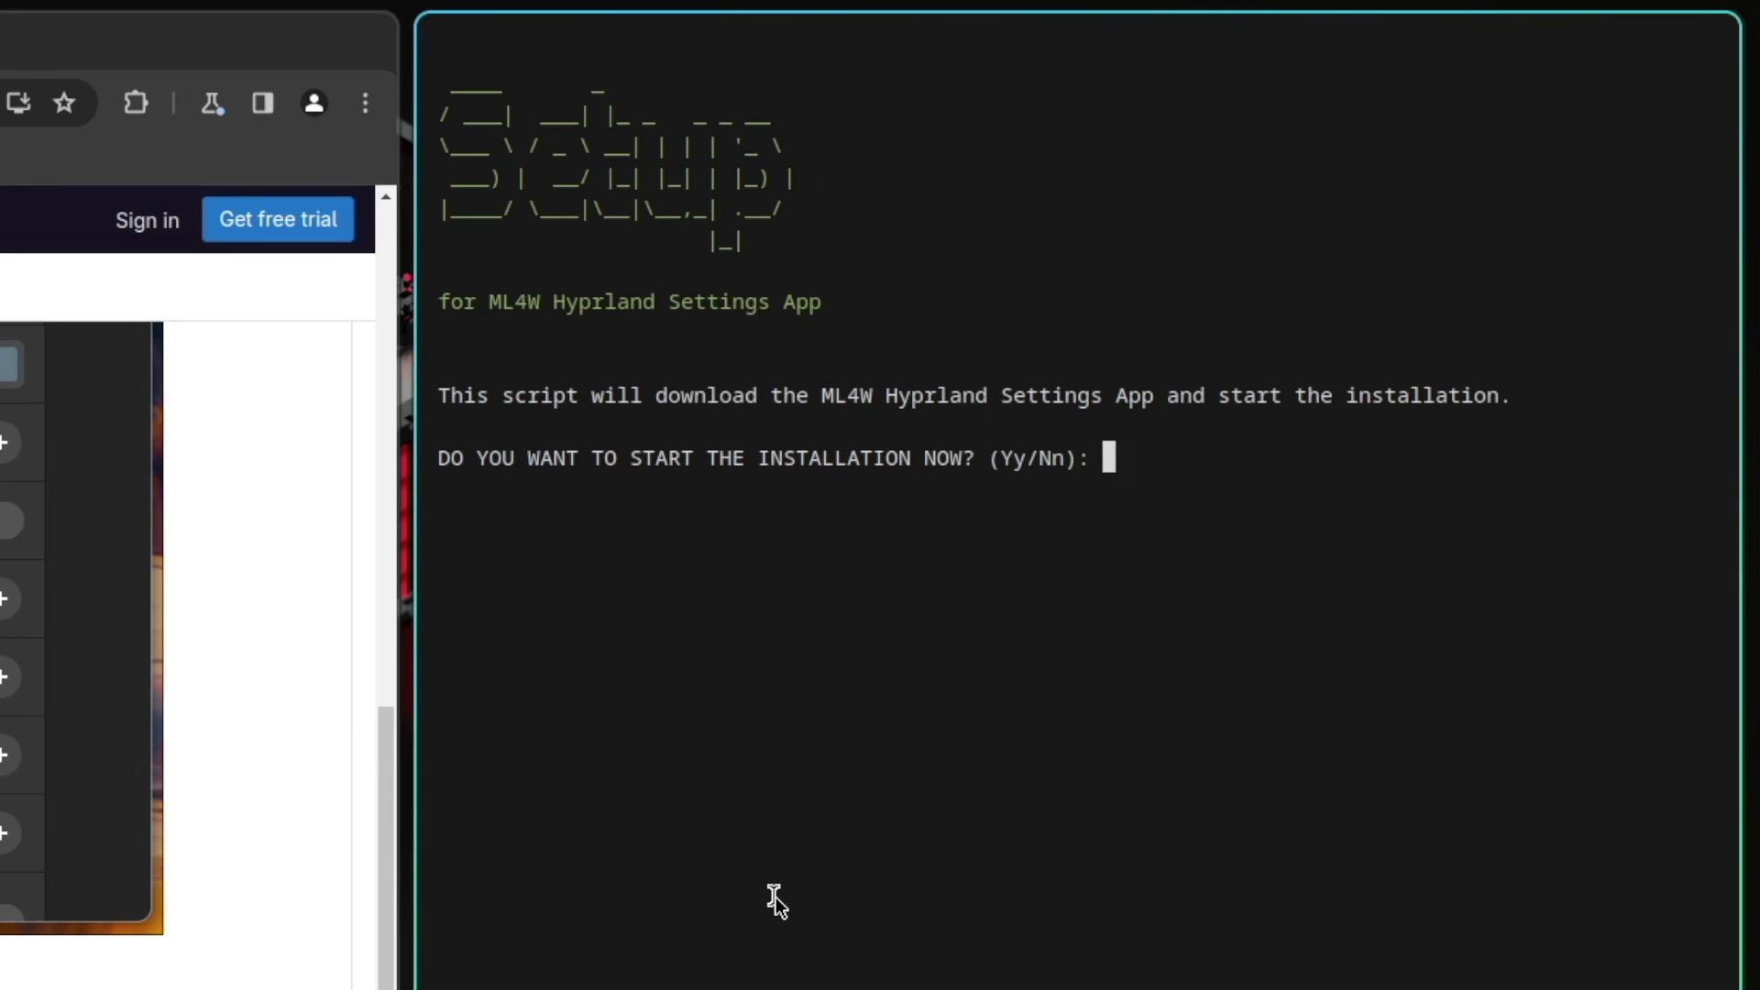
type("y")
Accept both installer prompts, enter the sudo password, and close the terminal.
key("Return")
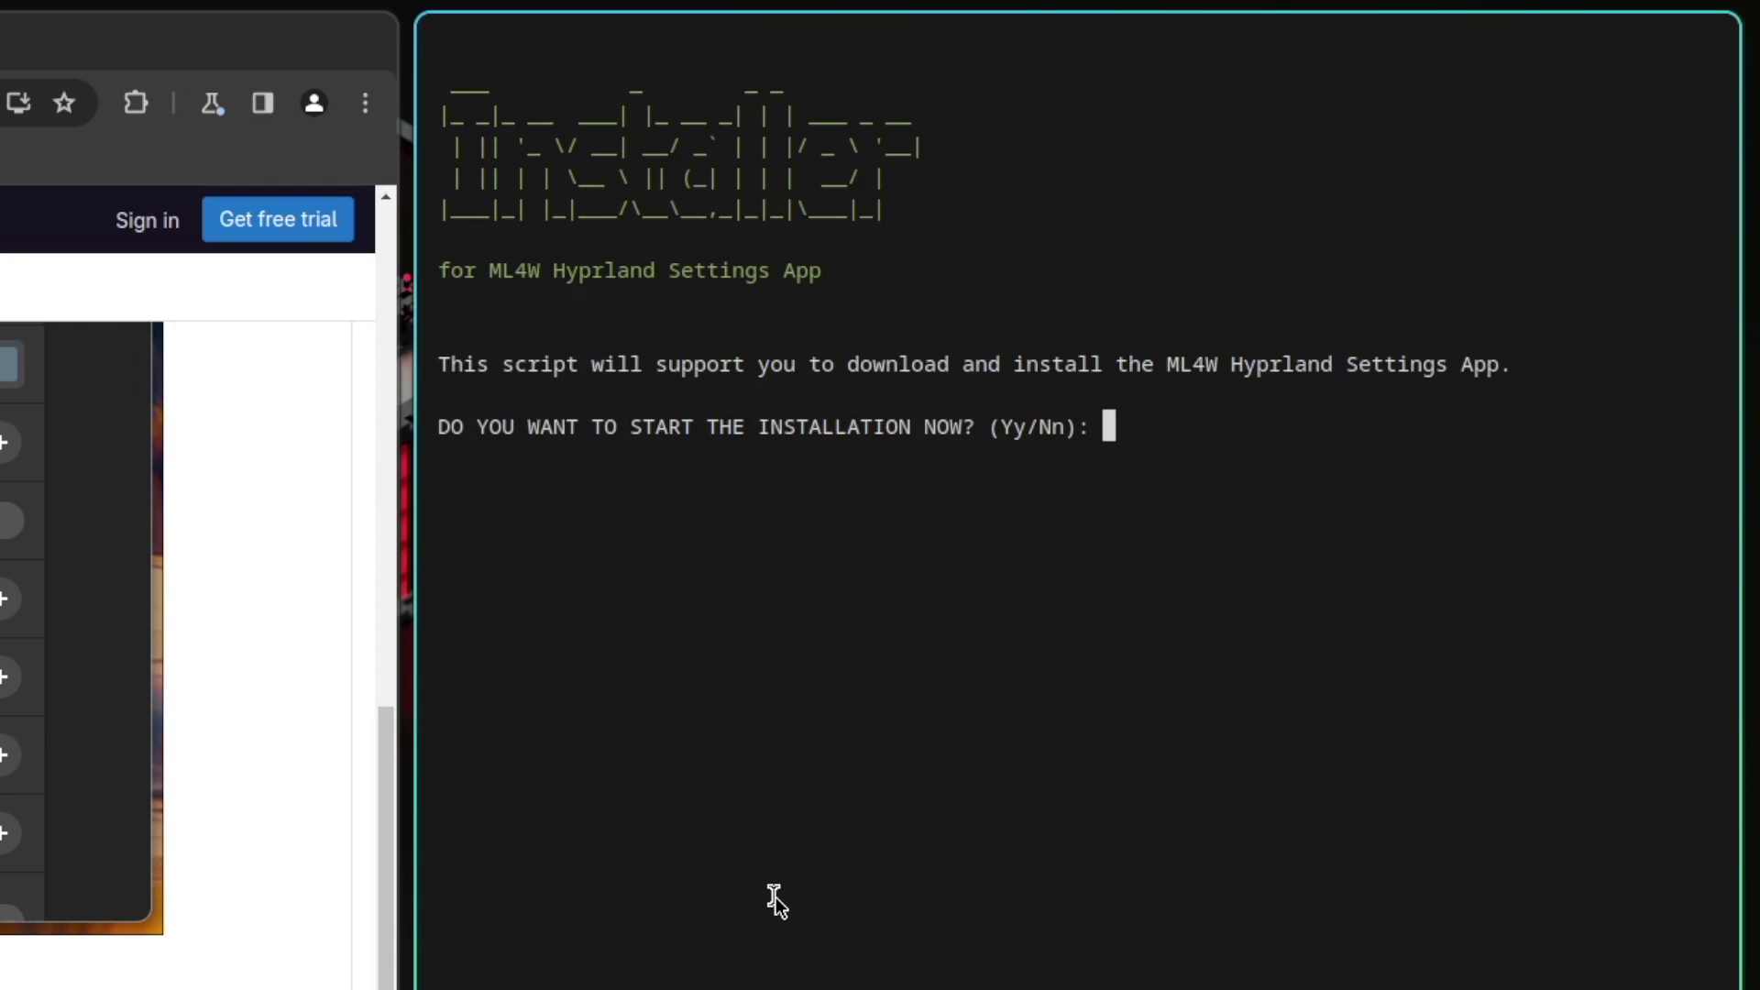
type("y")
key("Return")
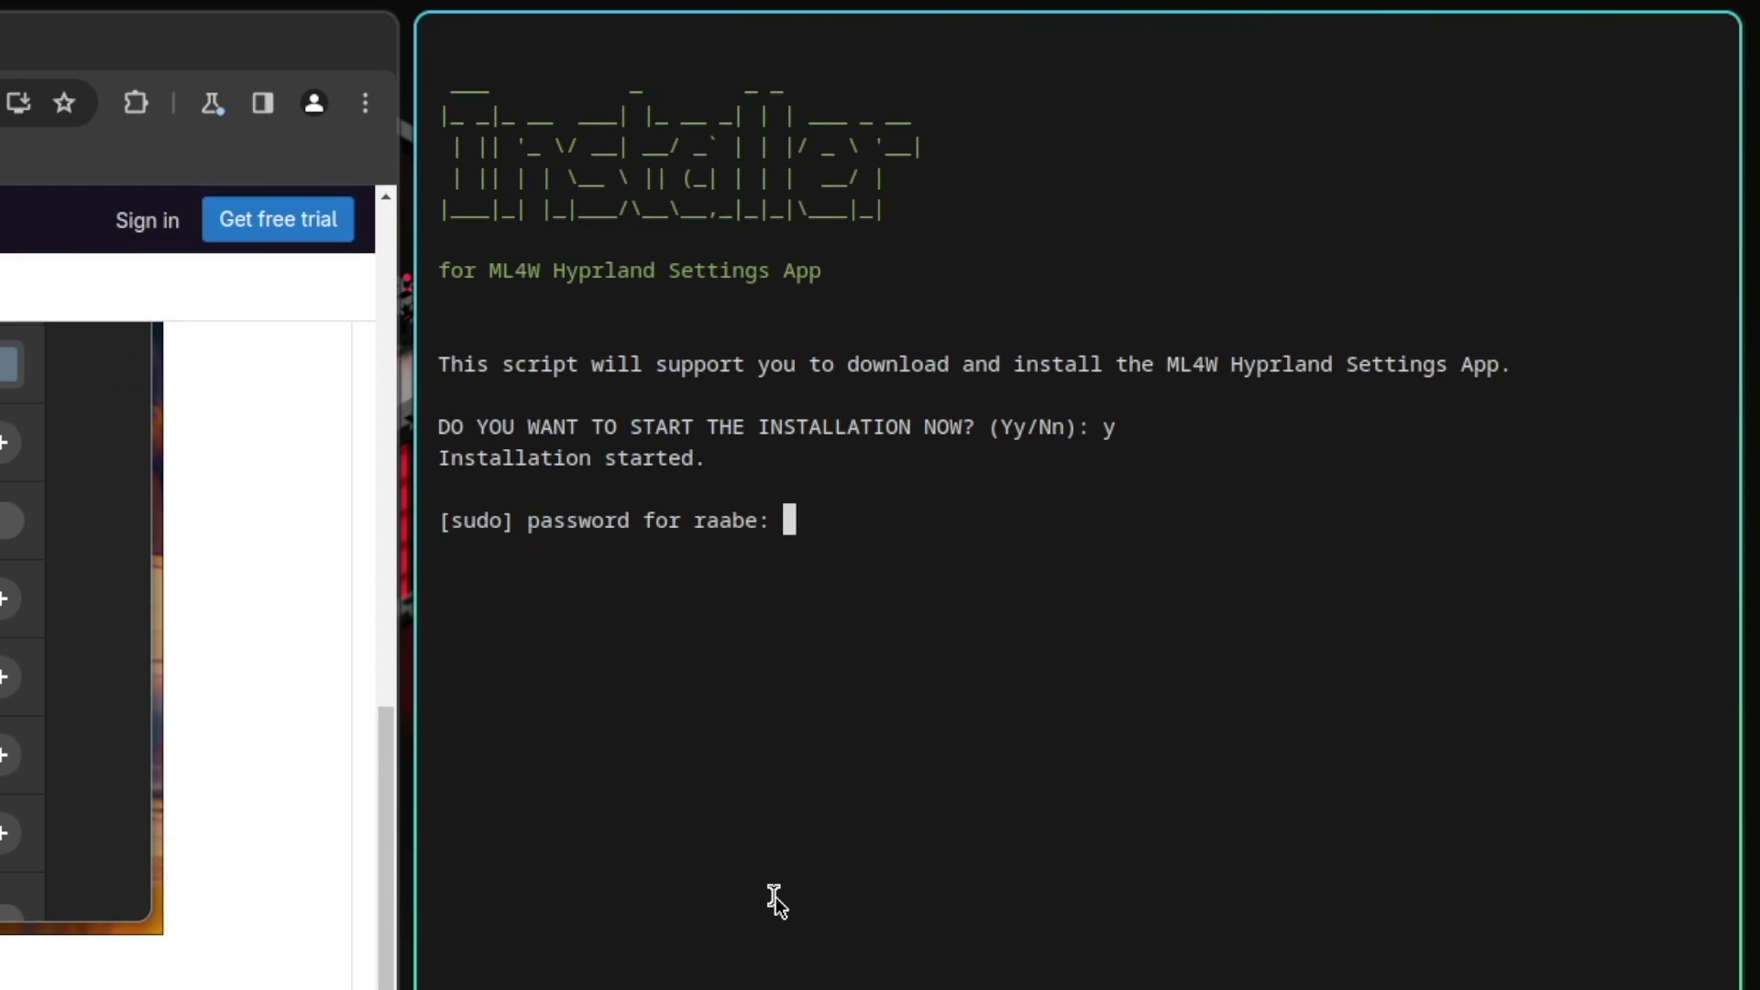
key("Return")
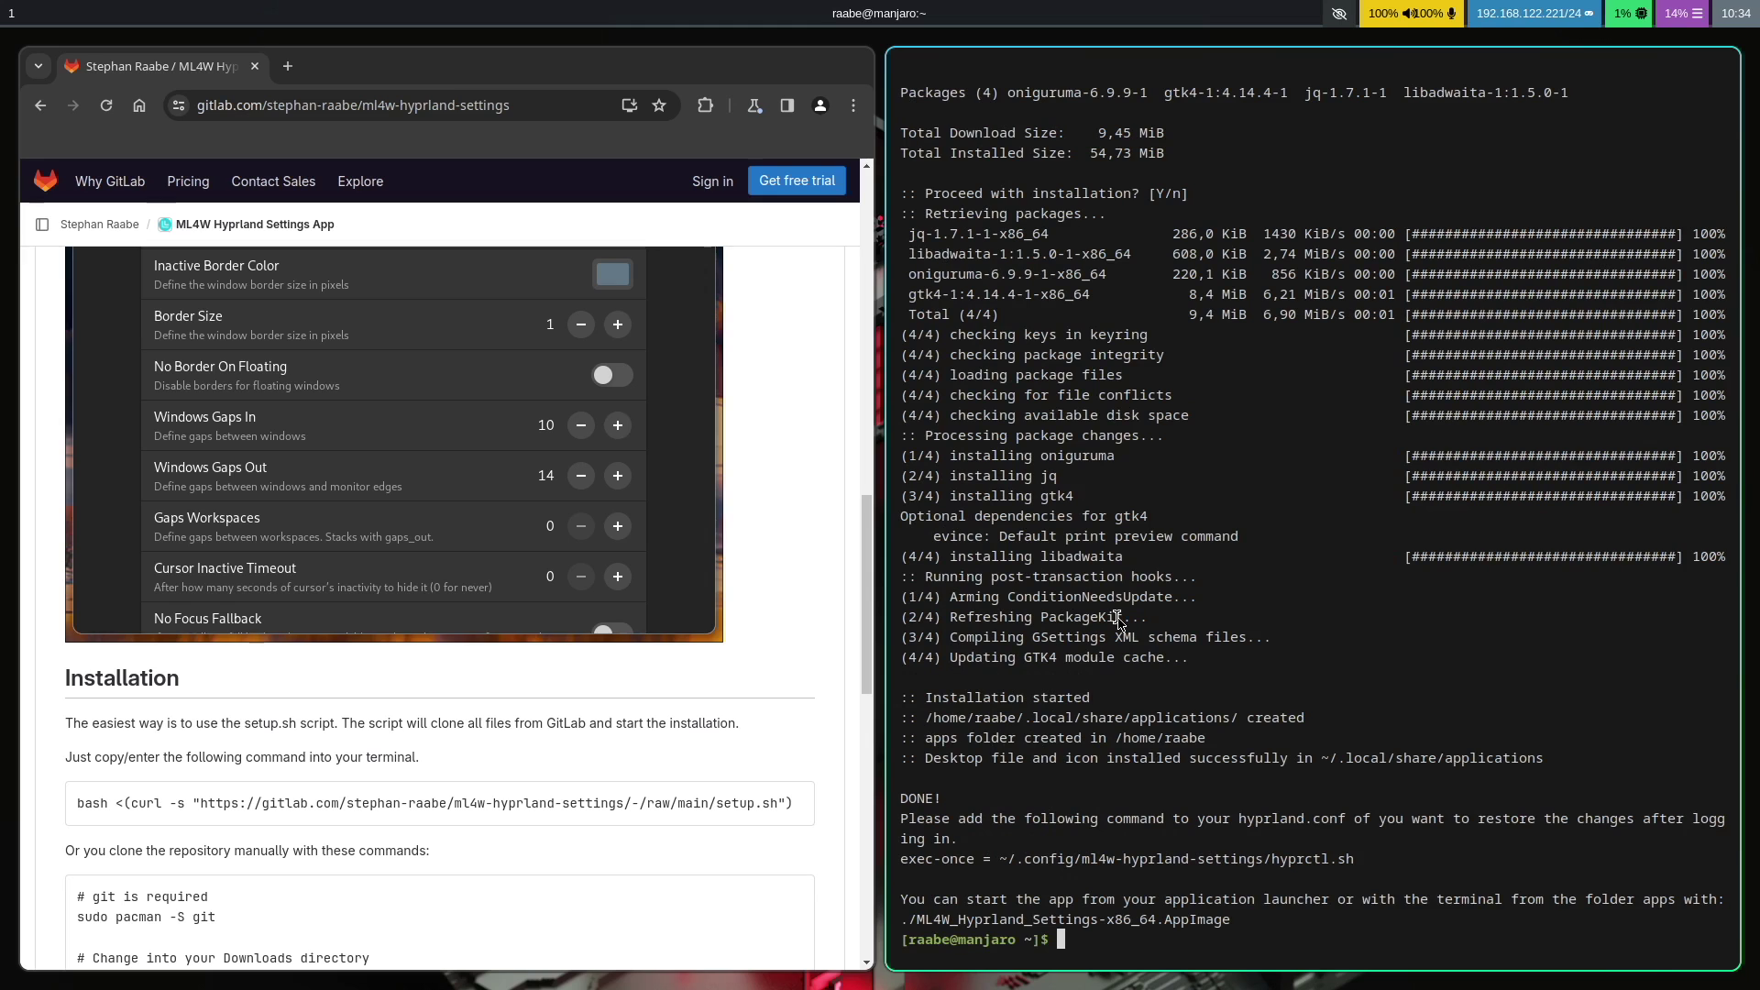
key("super+q")
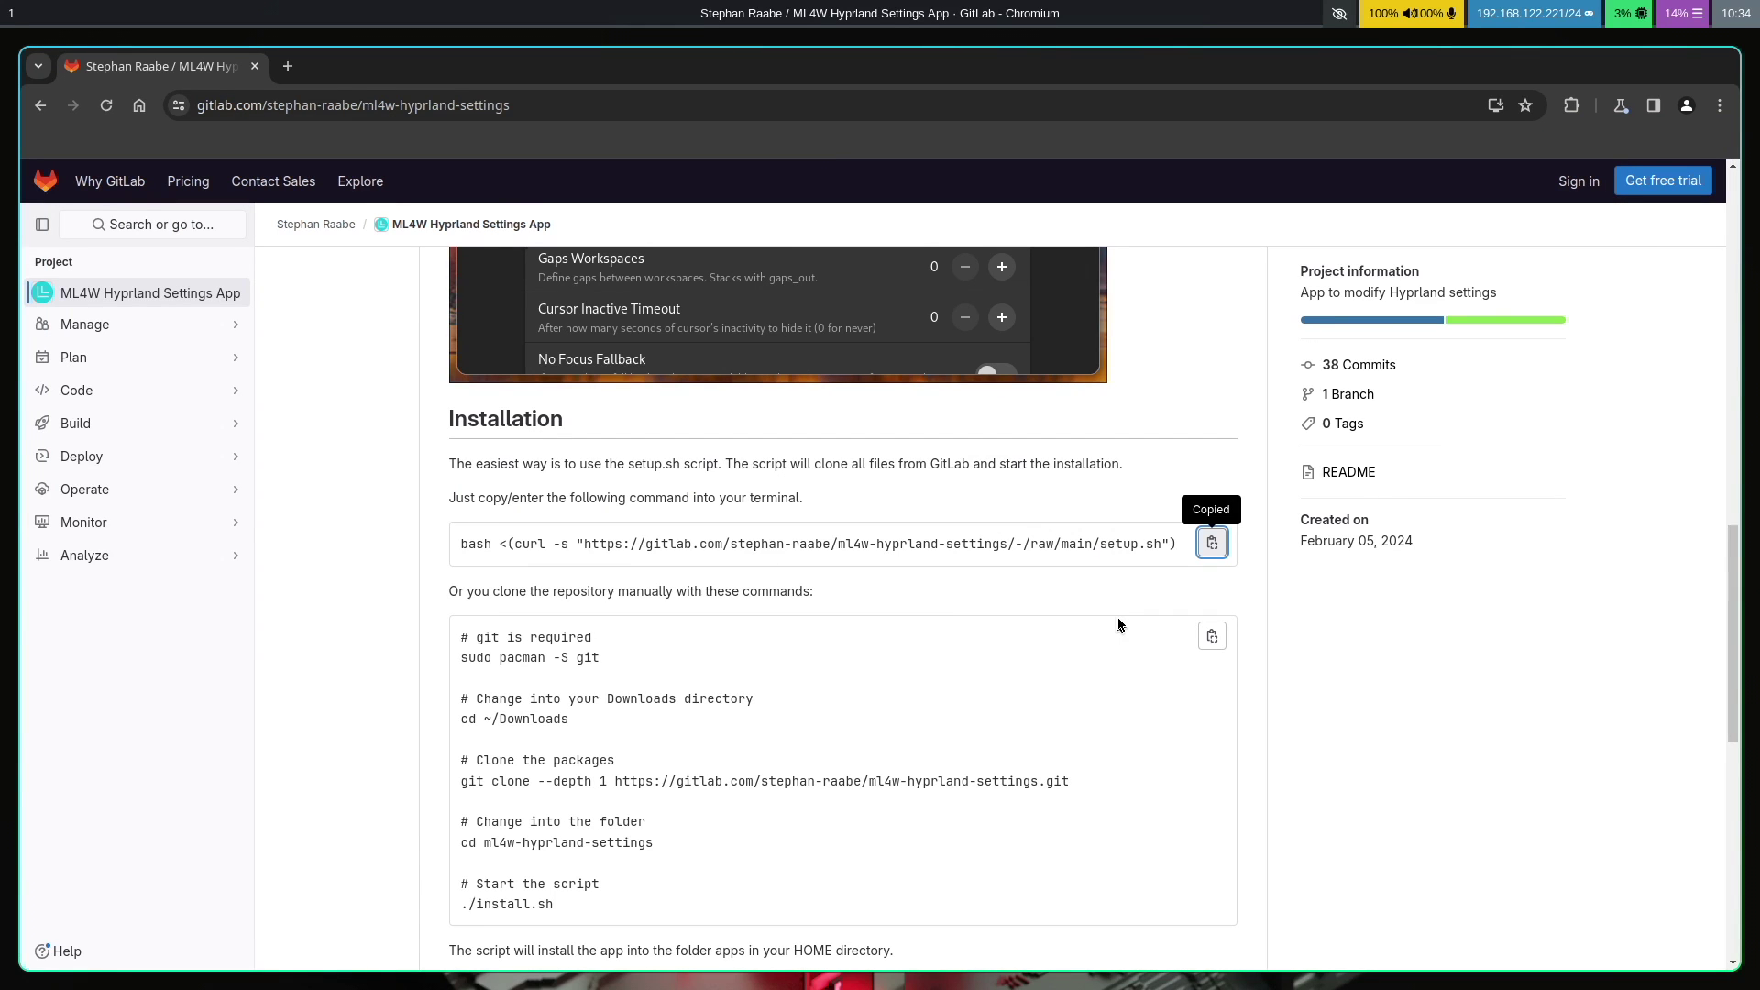
Launch ML4W Hyprland Settings from Rofi by searching 'ml4w'.
key("super+d")
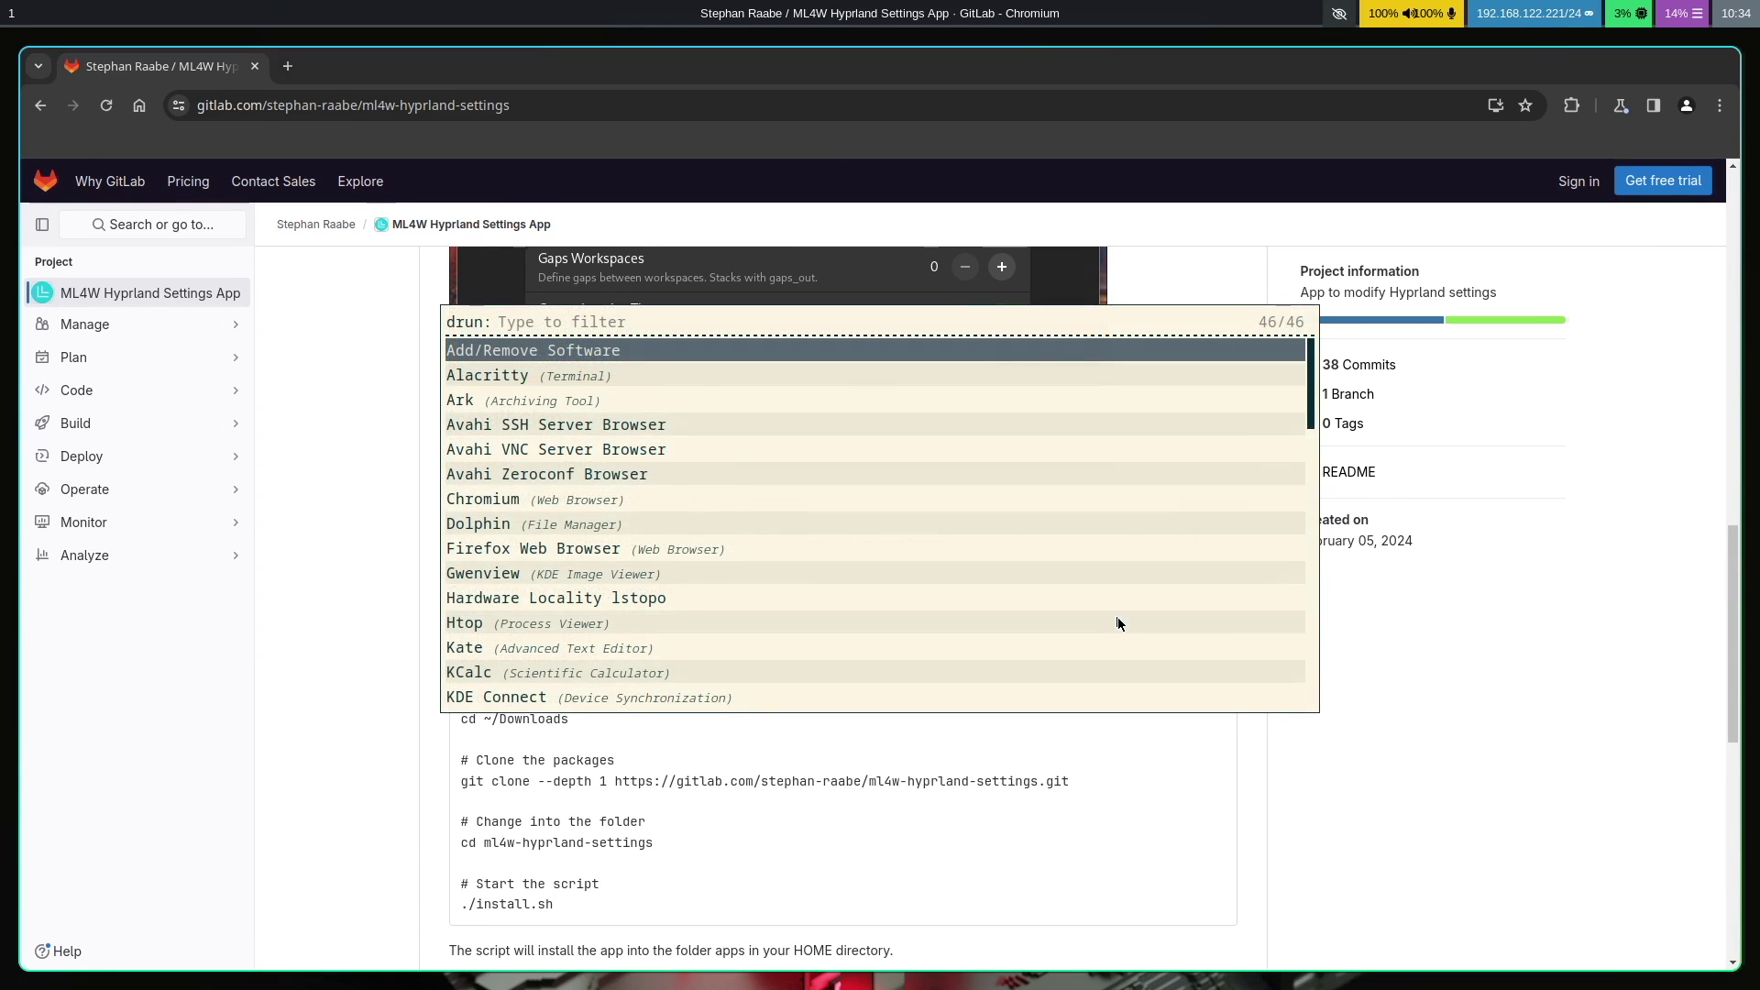
type("m")
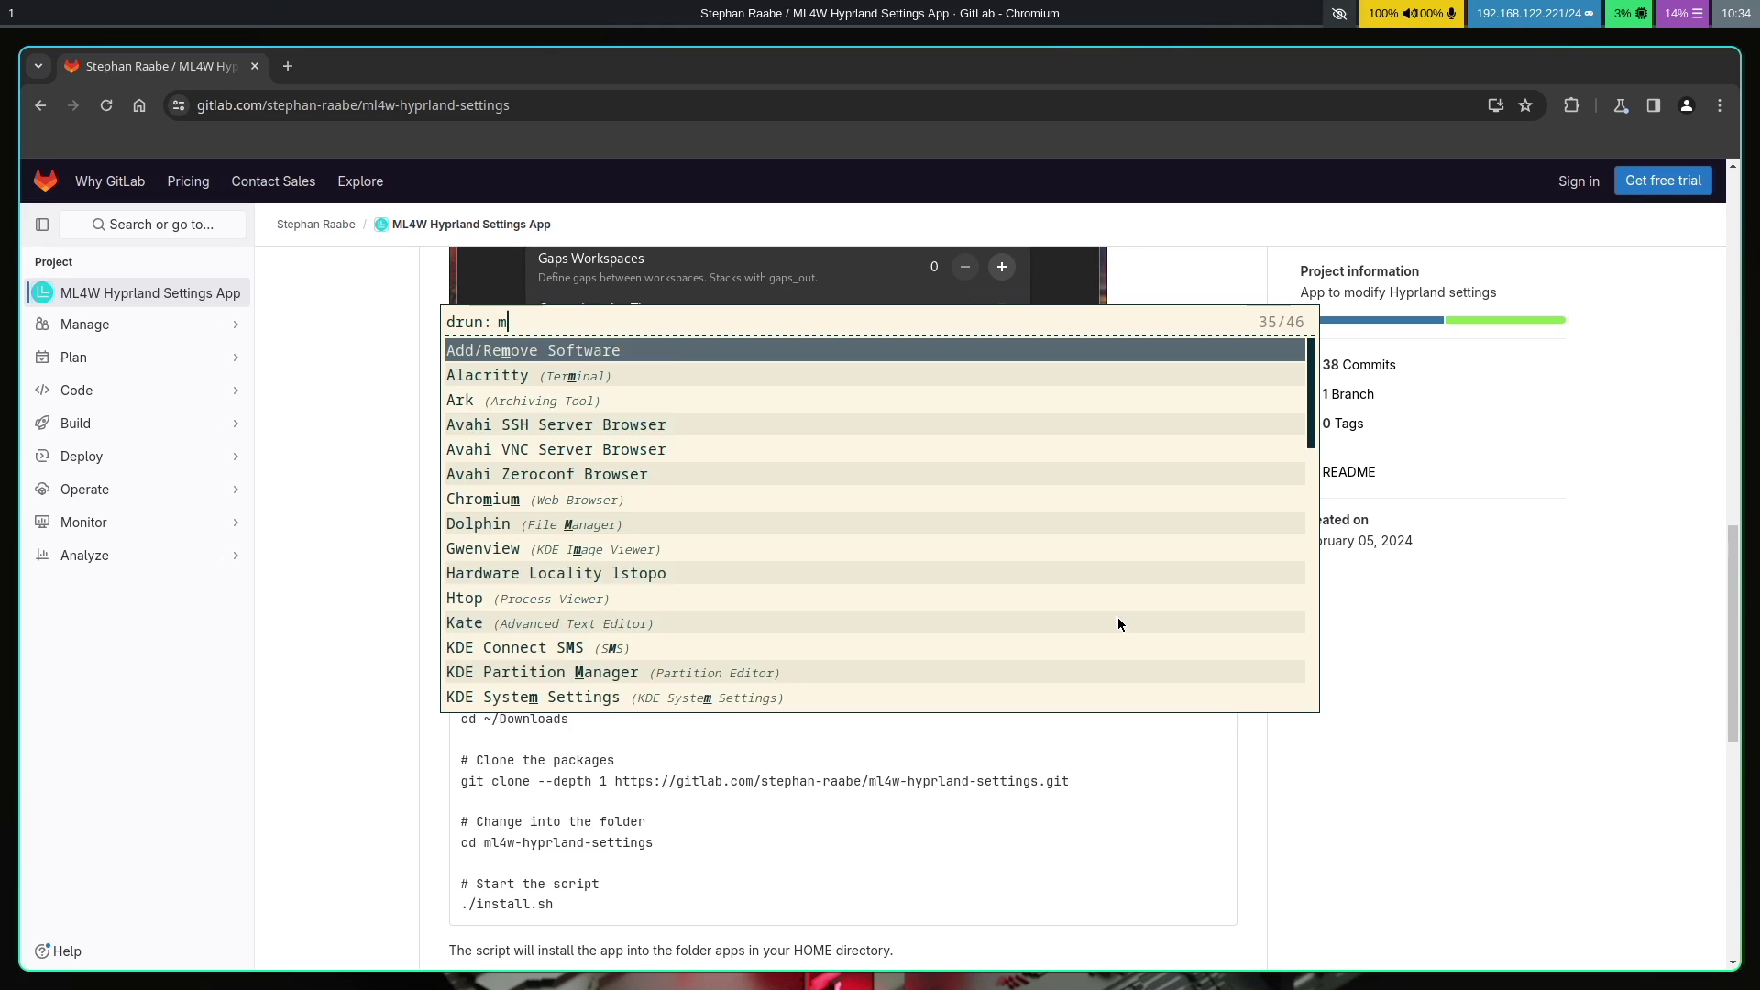
type("l4w")
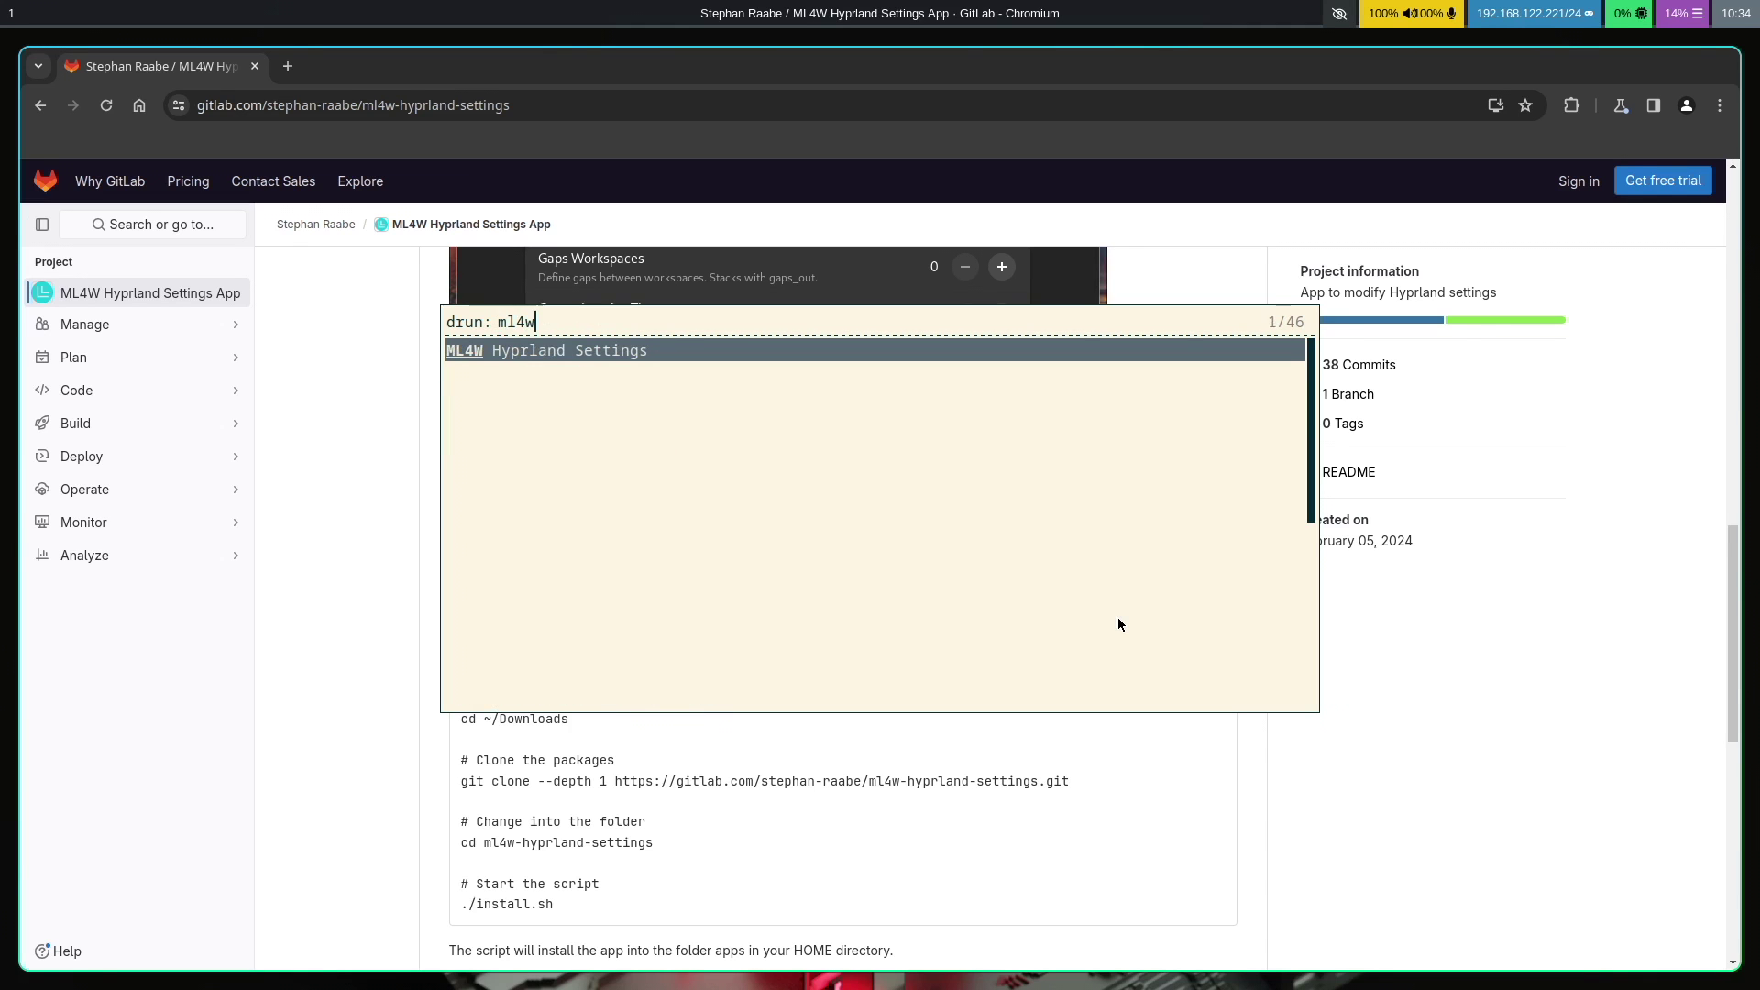
key("Return")
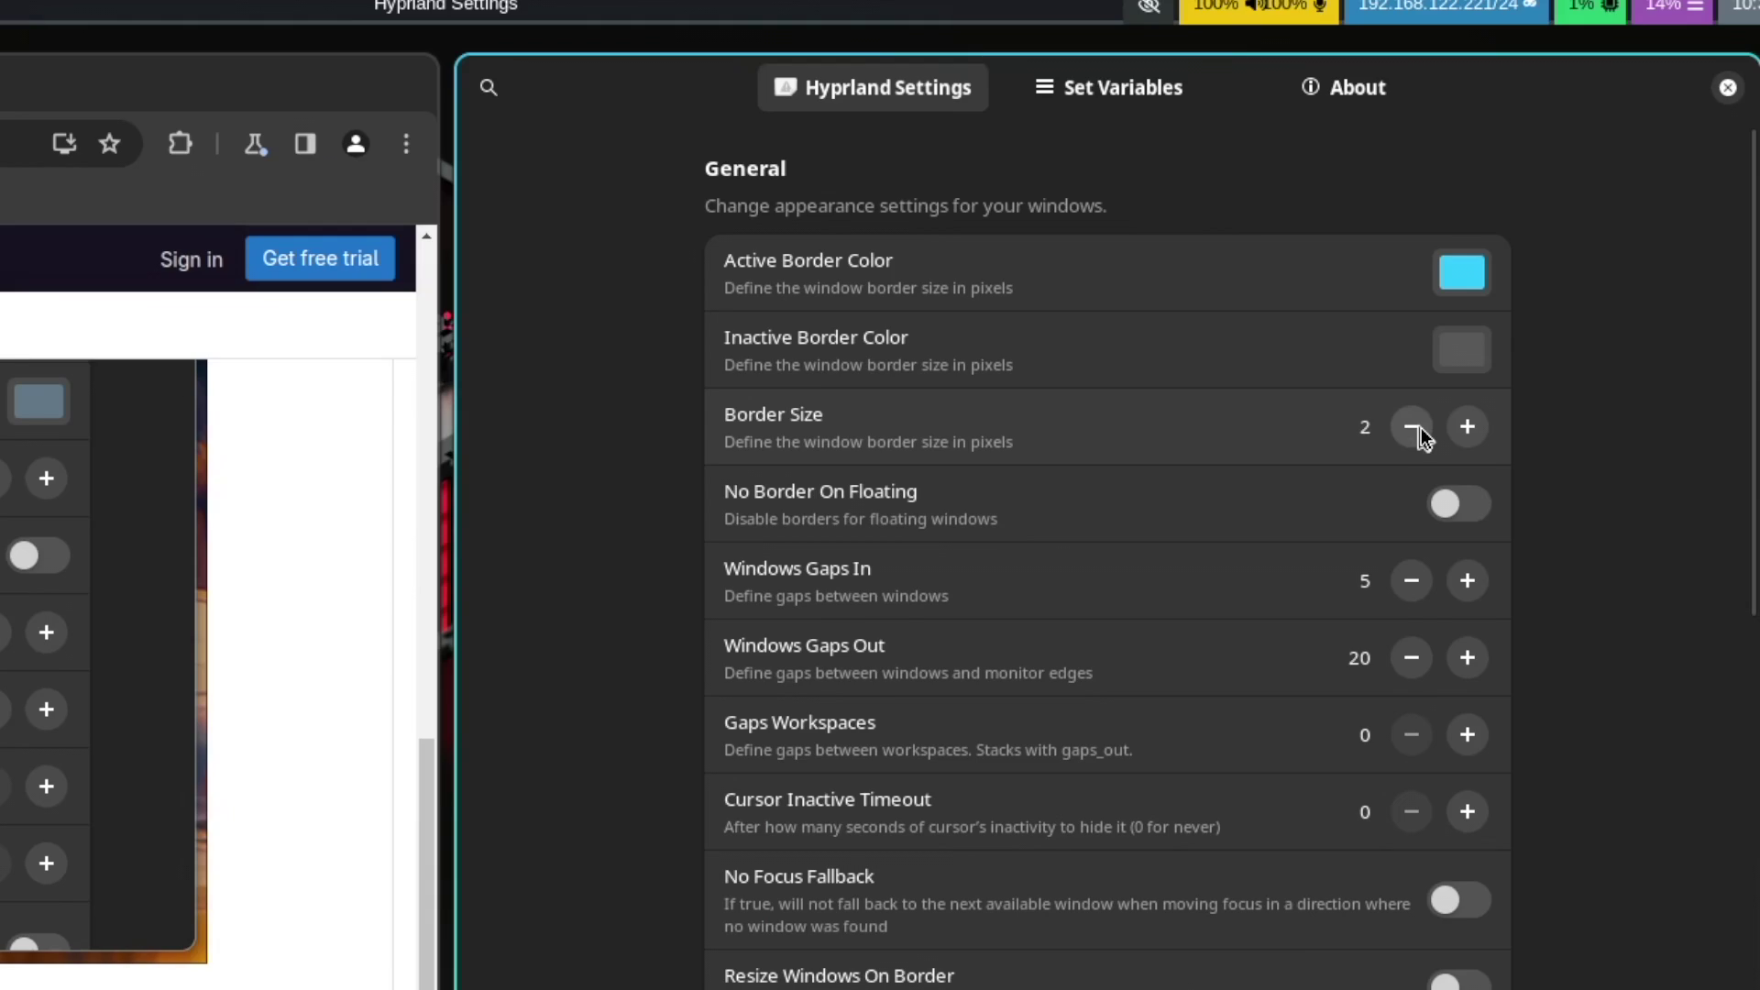
Lower the border size to 0 and raise the inner window gaps to 18.
left_click(1514, 293)
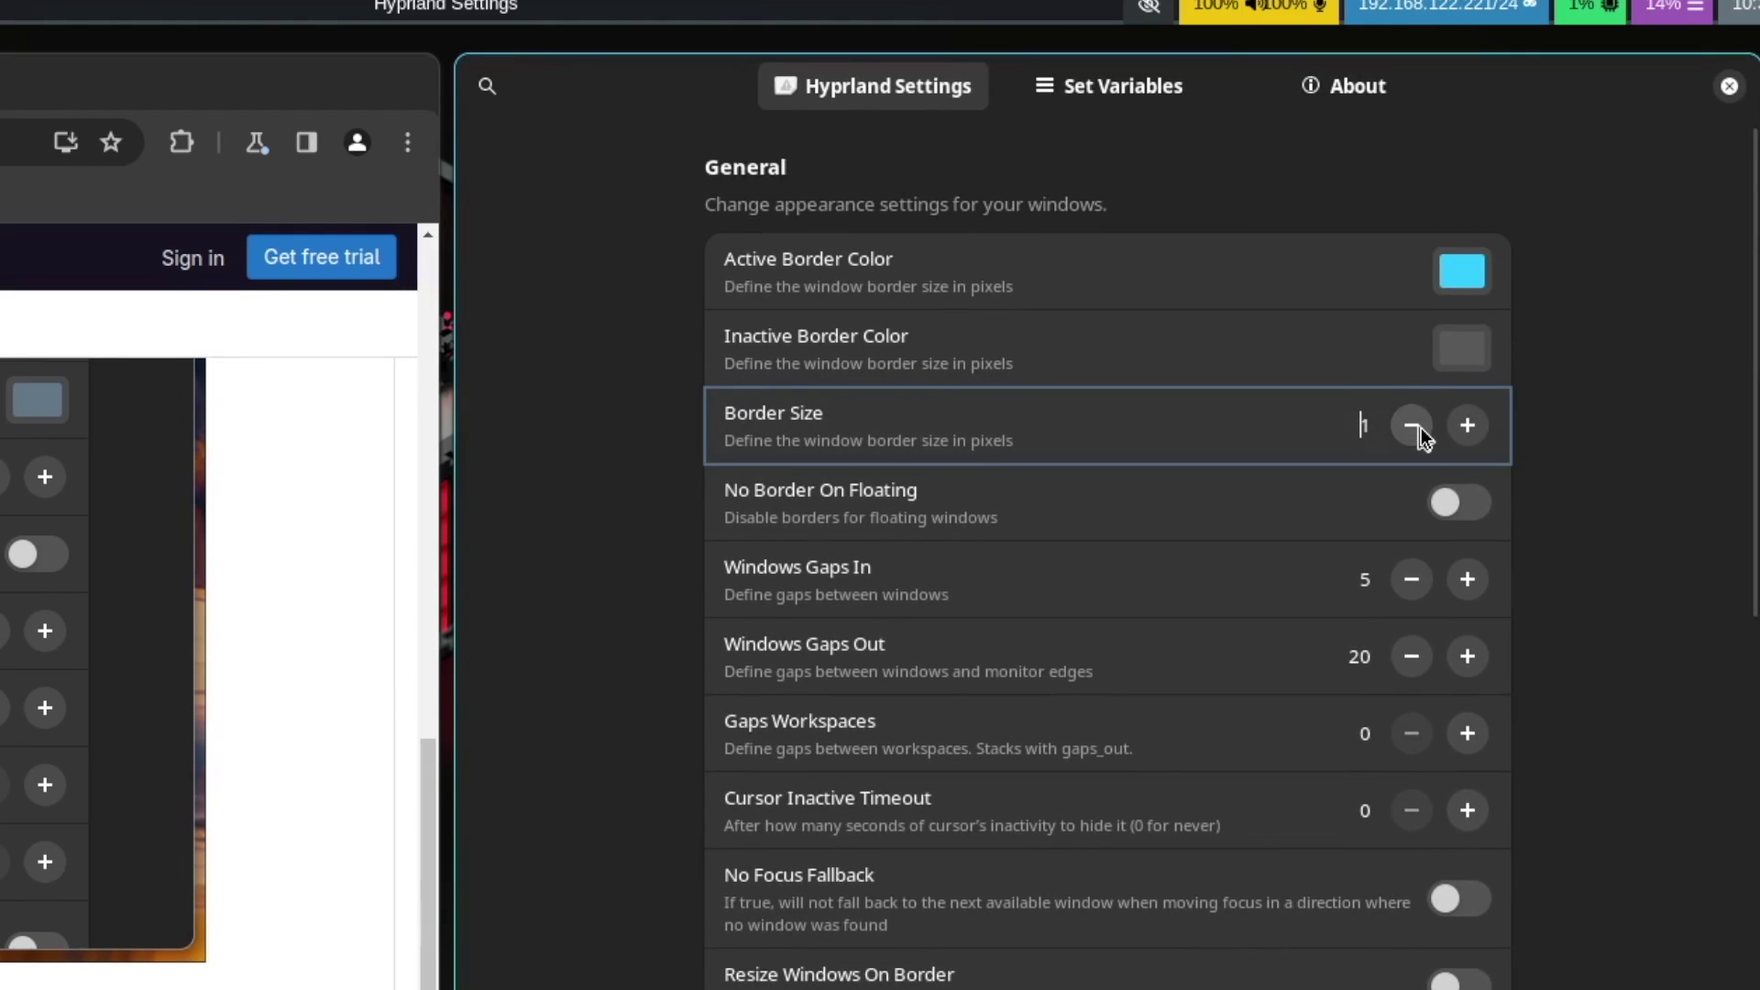
left_click(1421, 428)
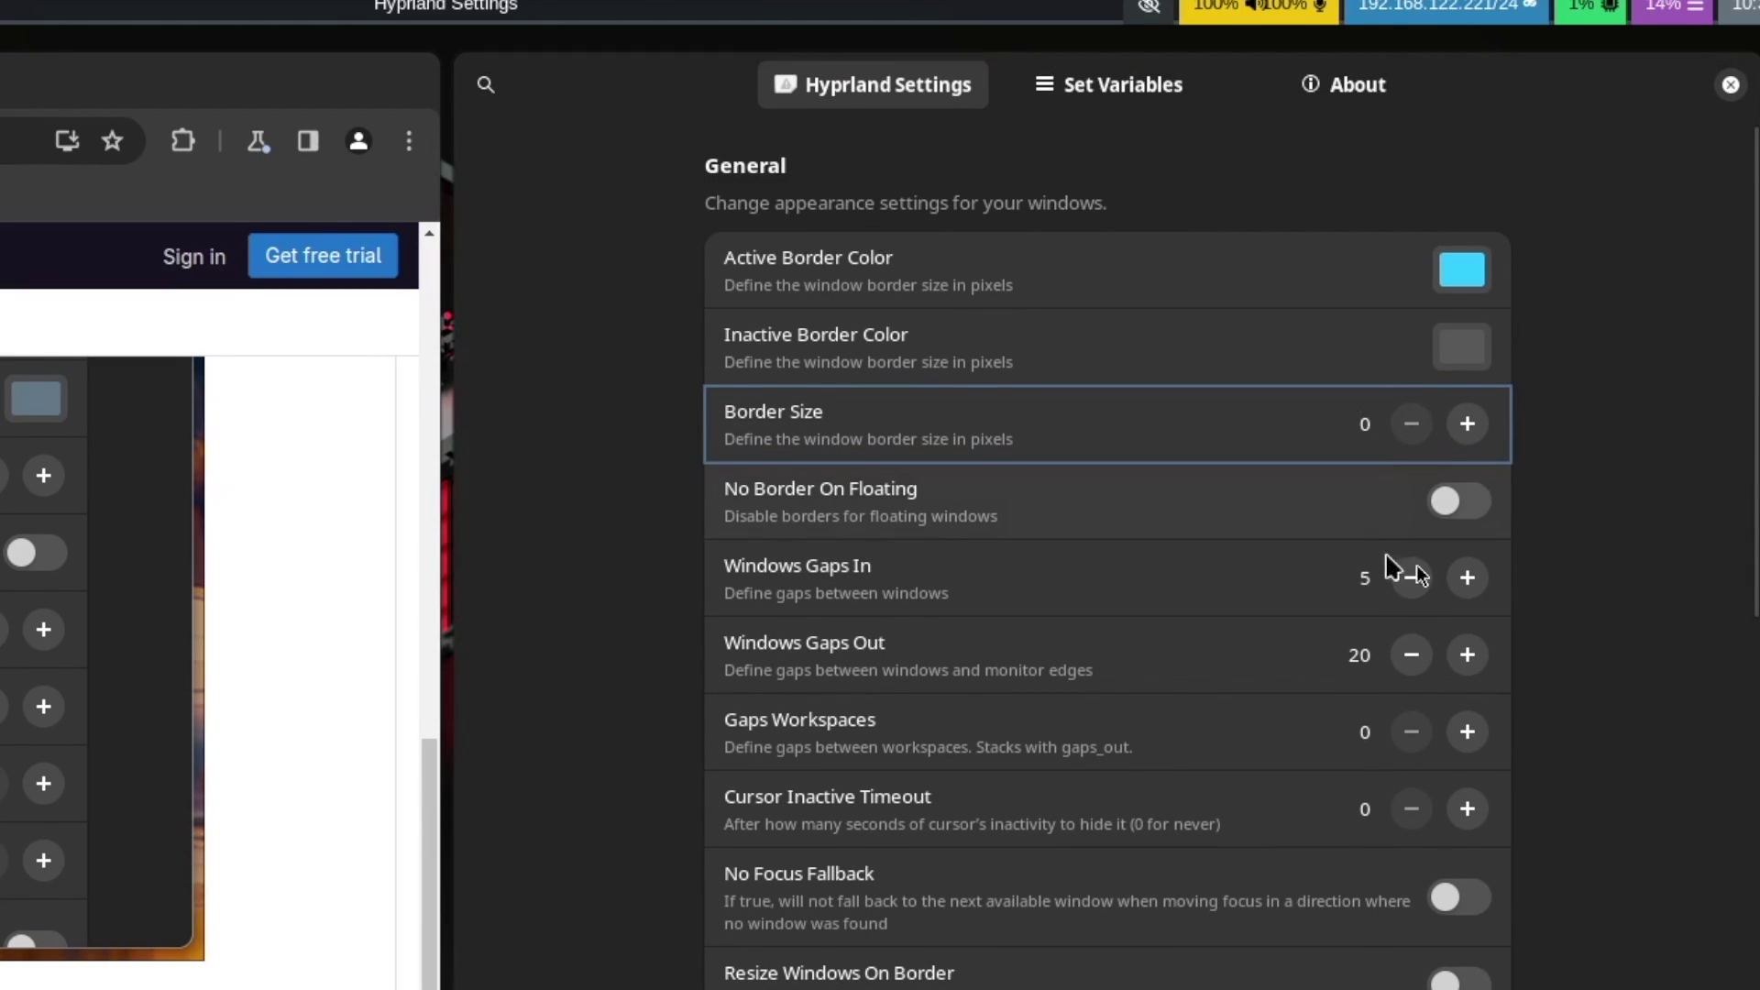
left_click(1469, 579)
left_click(1469, 578)
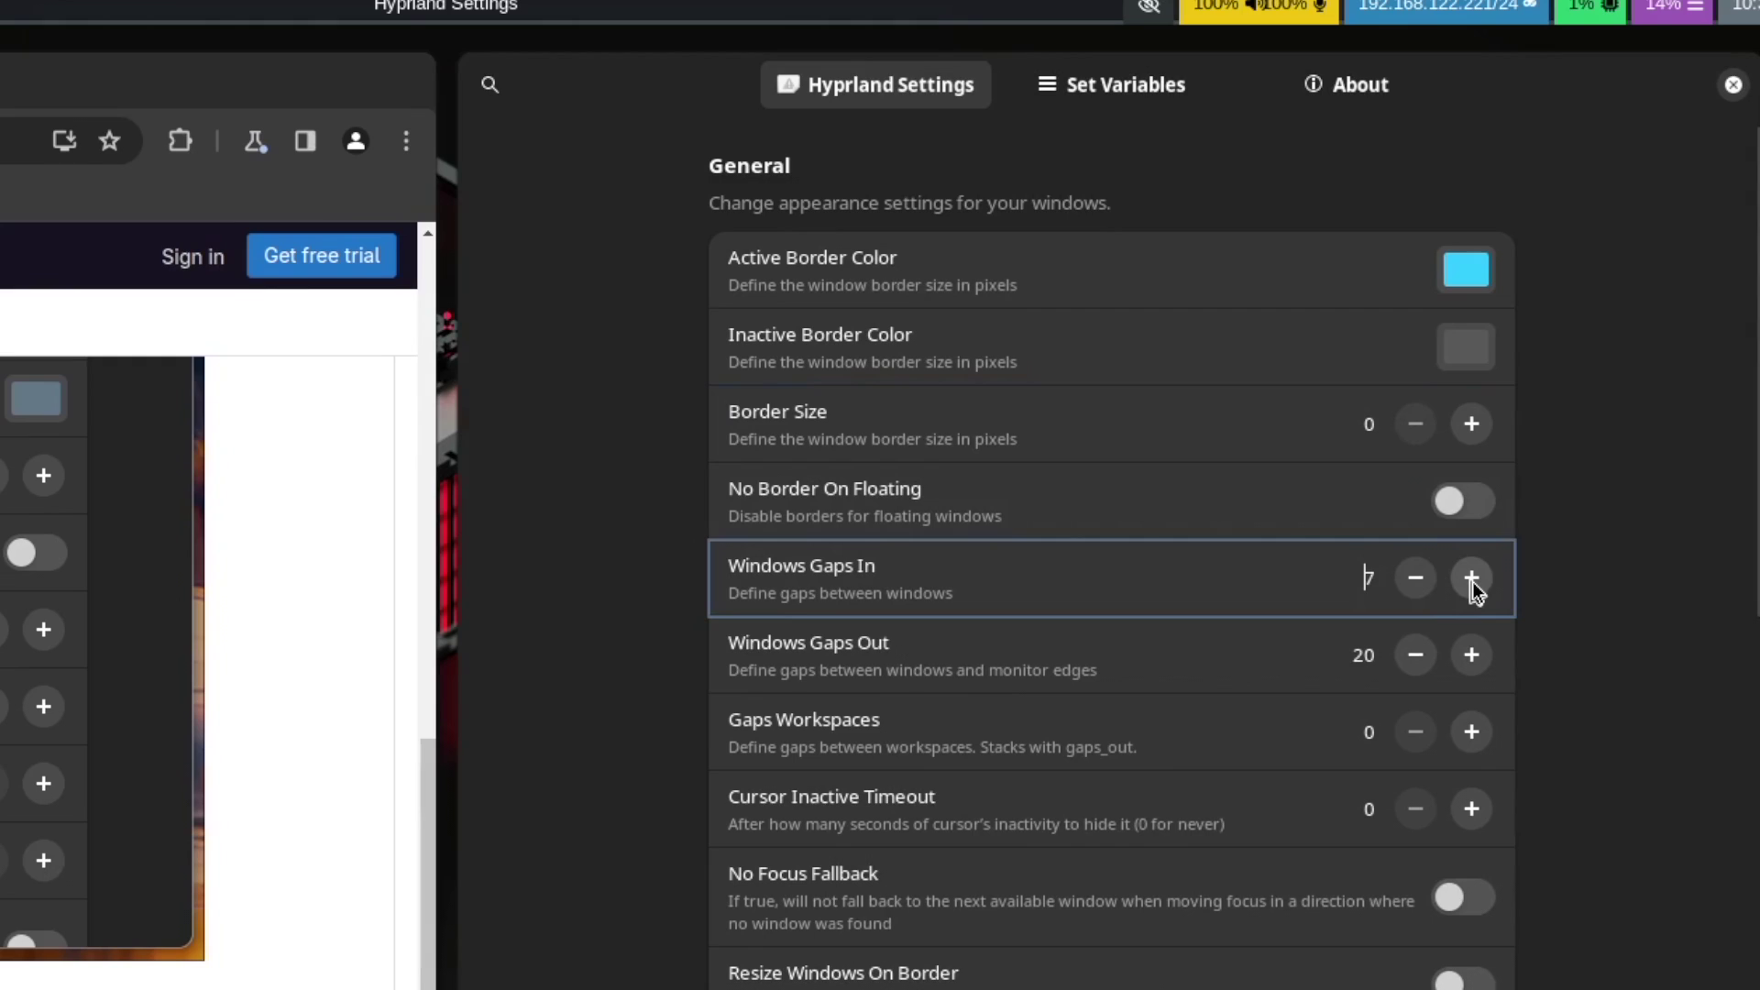
left_click(1473, 582)
left_click(1473, 582)
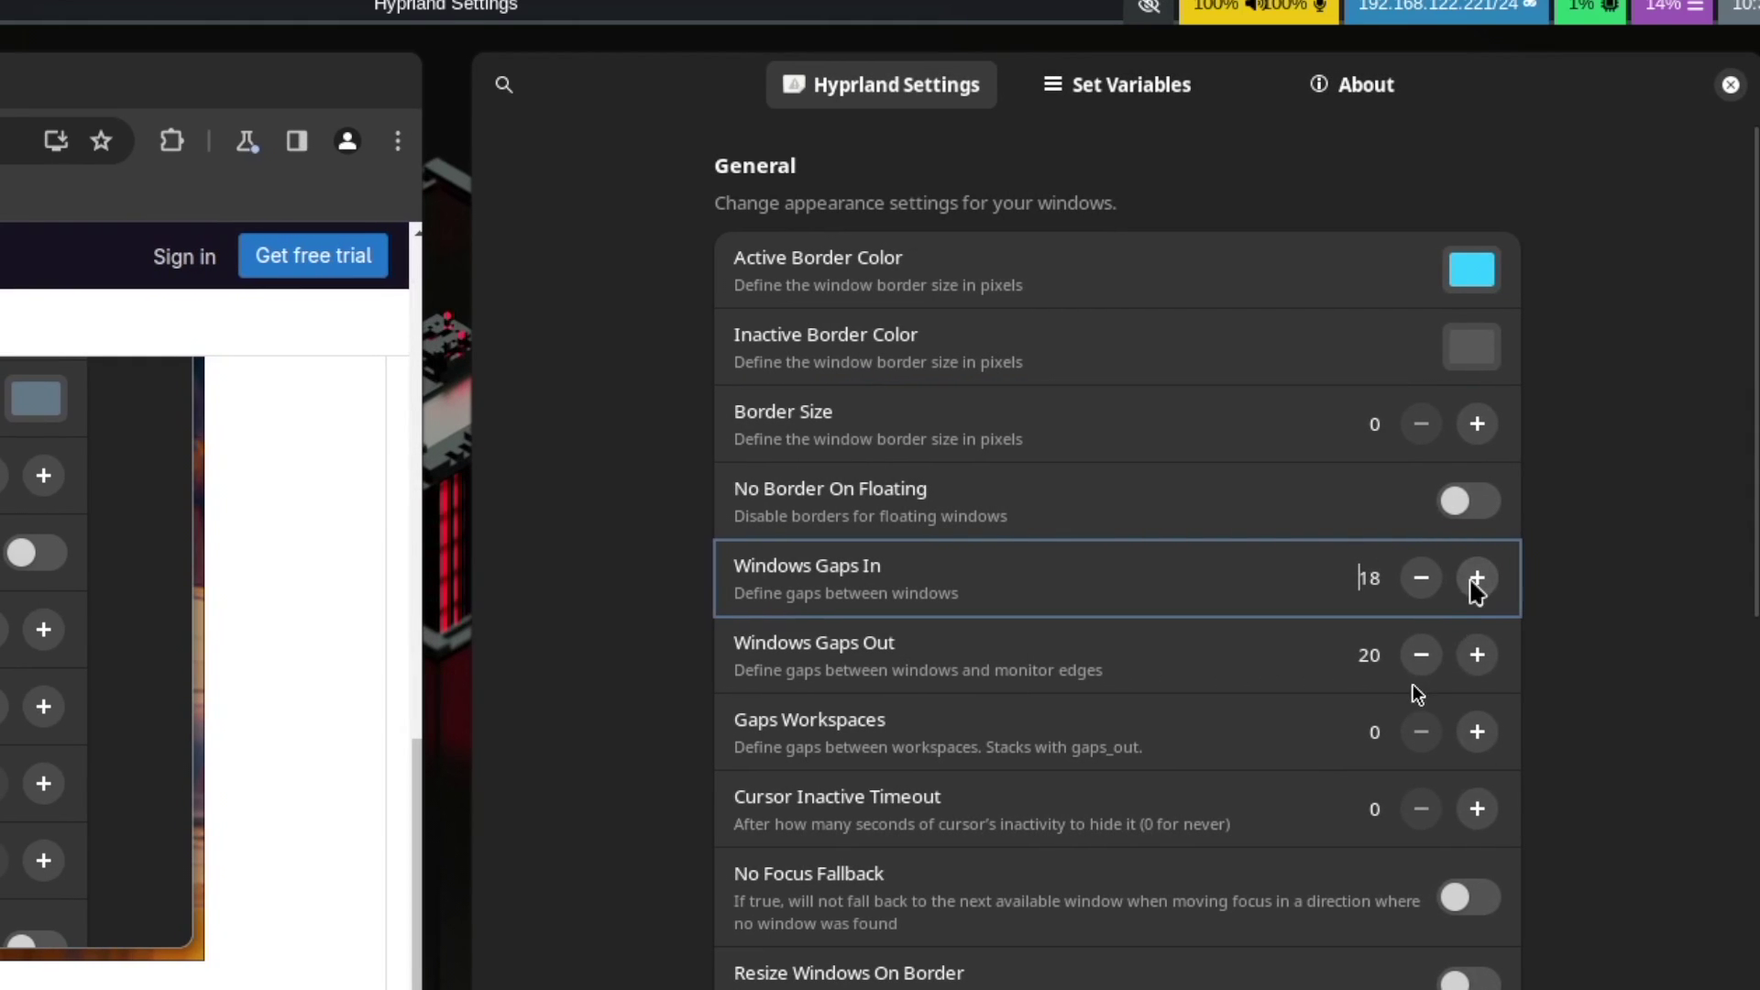
Raise the outer gaps to the monitor edges to 31.
left_click(1477, 657)
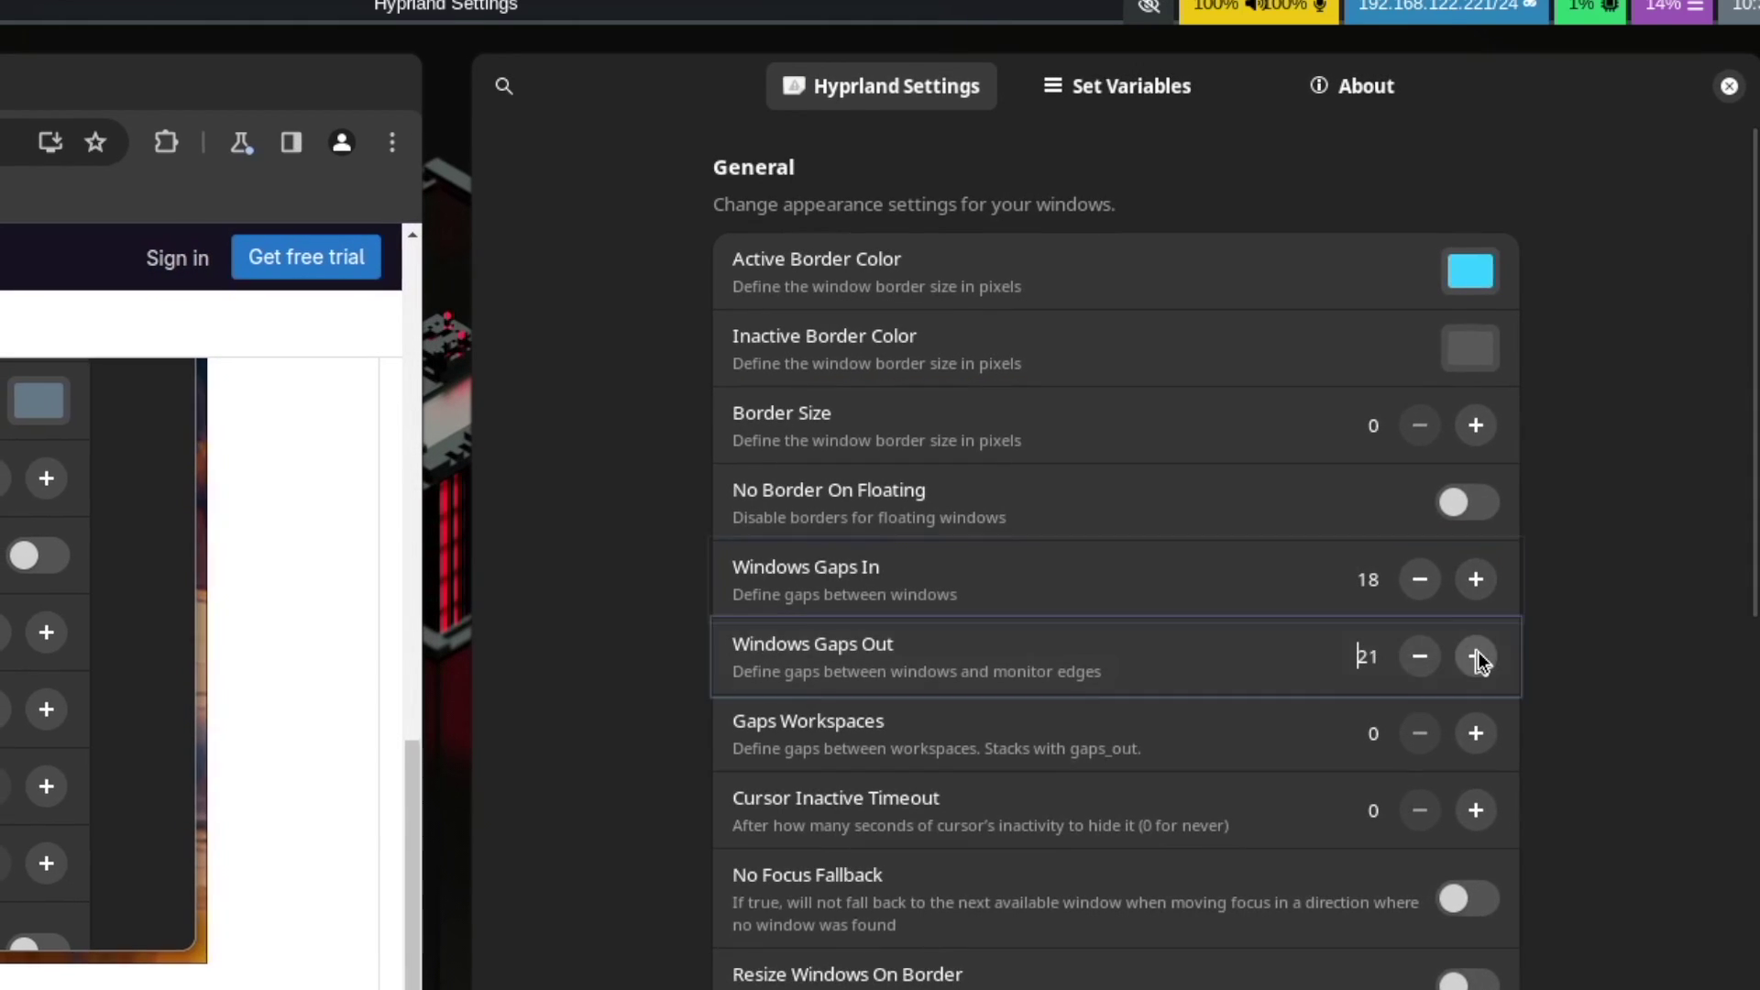
left_click(1553, 445)
left_click(1554, 445)
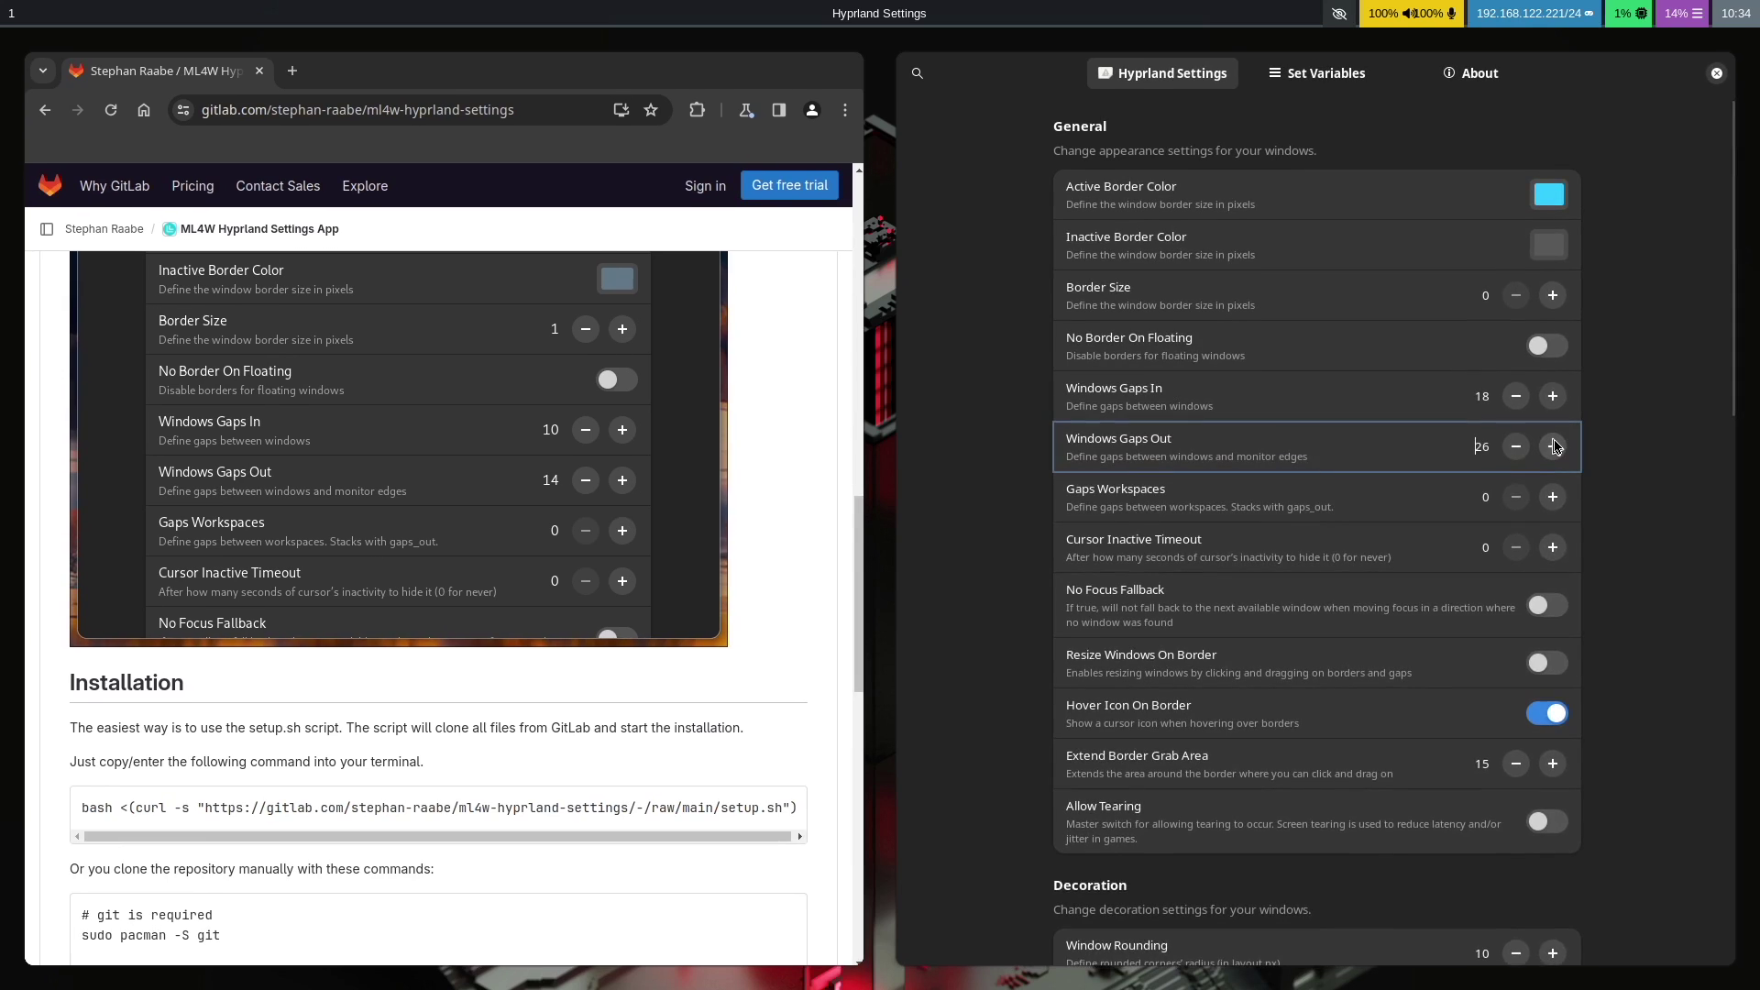
left_click(1556, 446)
left_click(1556, 446)
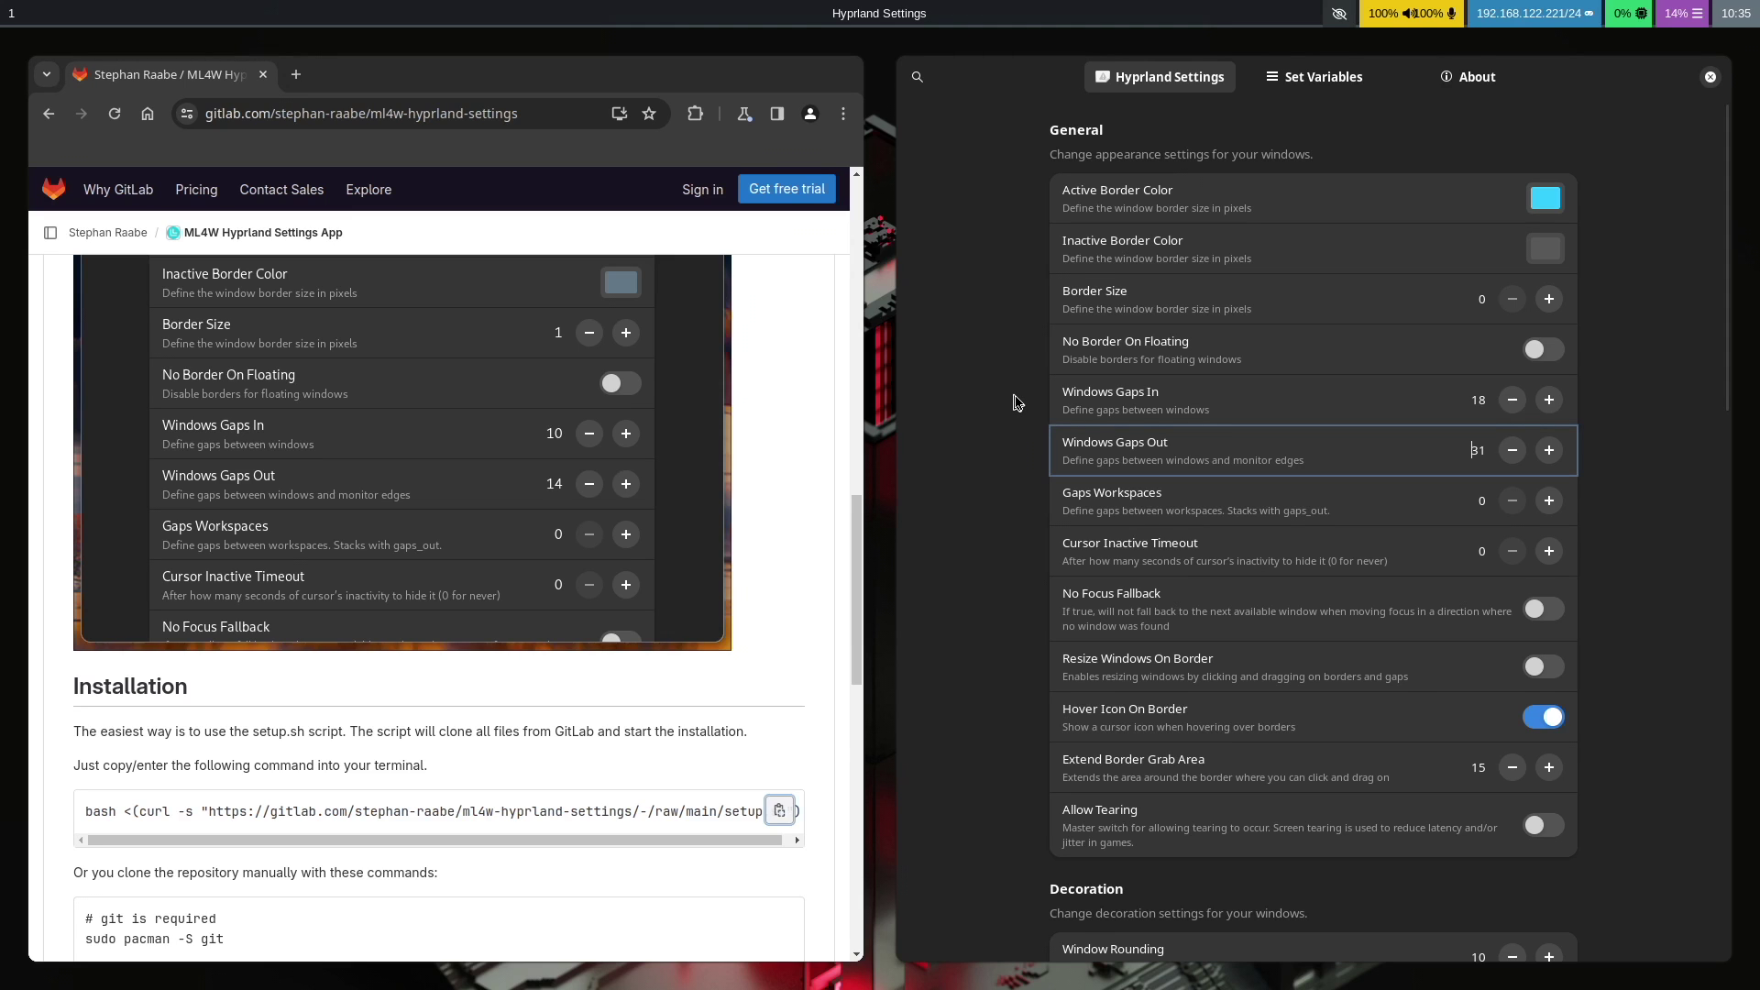
In a new terminal, go to .config/hypr and open hyprpaper.conf in vim.
key("super+Return")
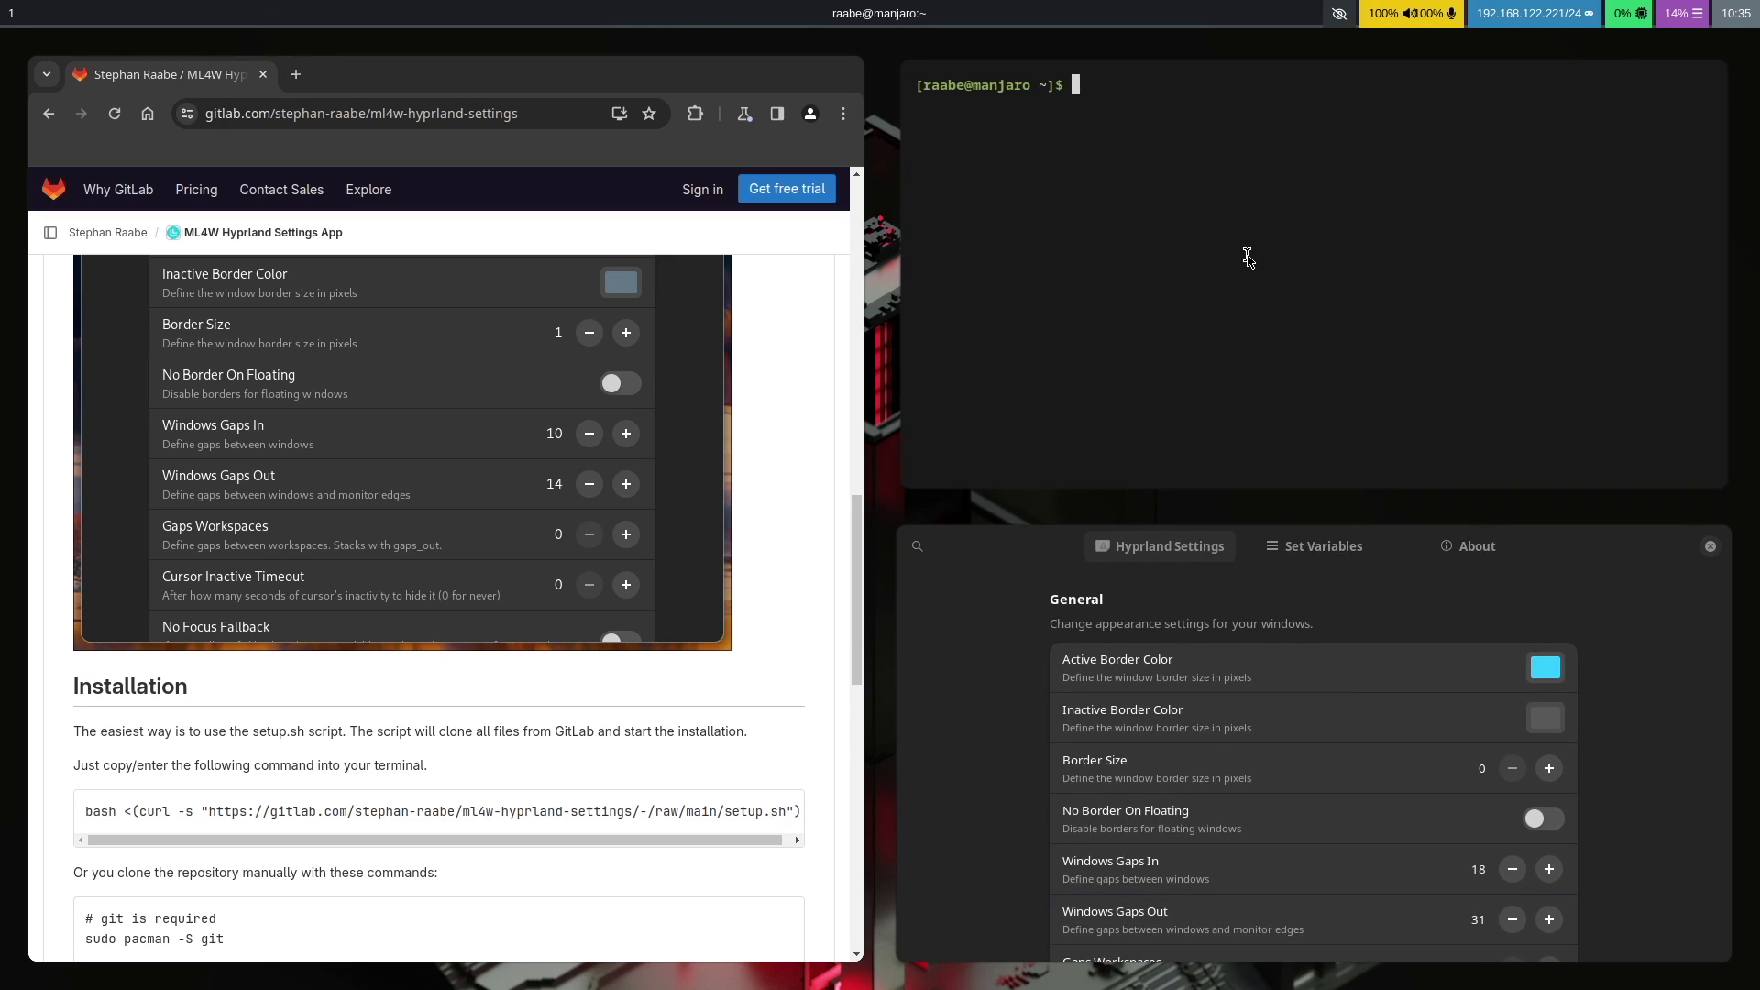
type("cd .con")
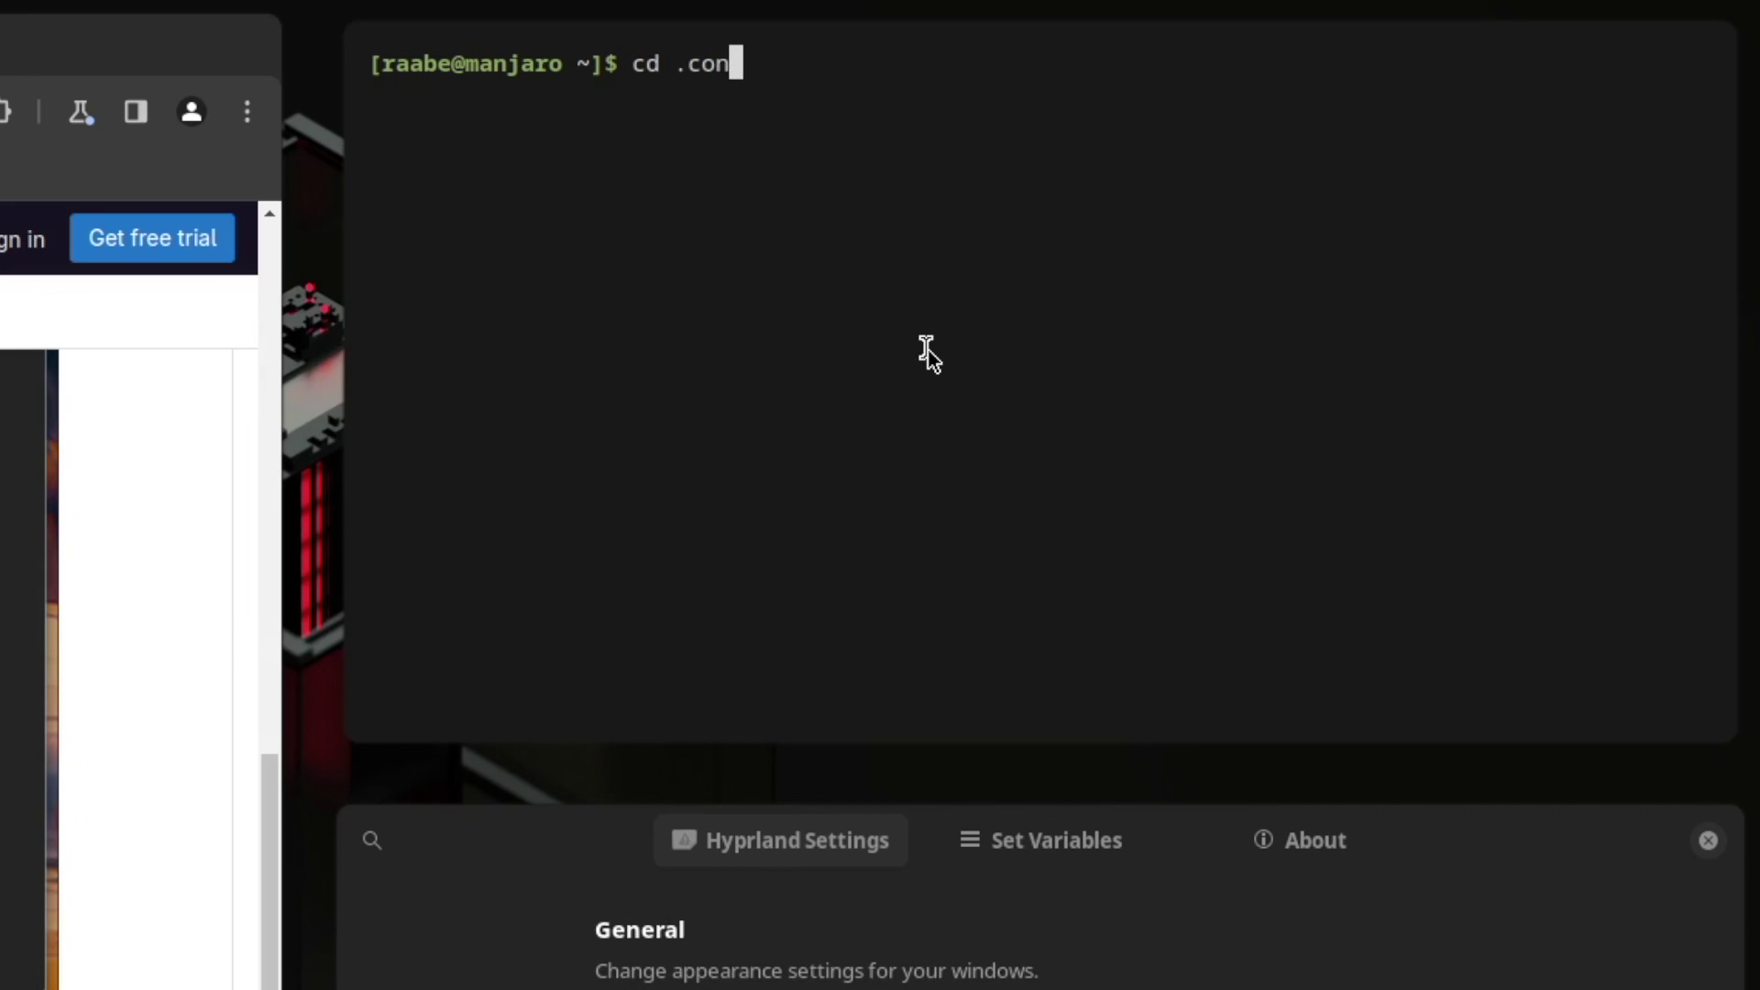
key("Tab")
type("hy")
key("Tab")
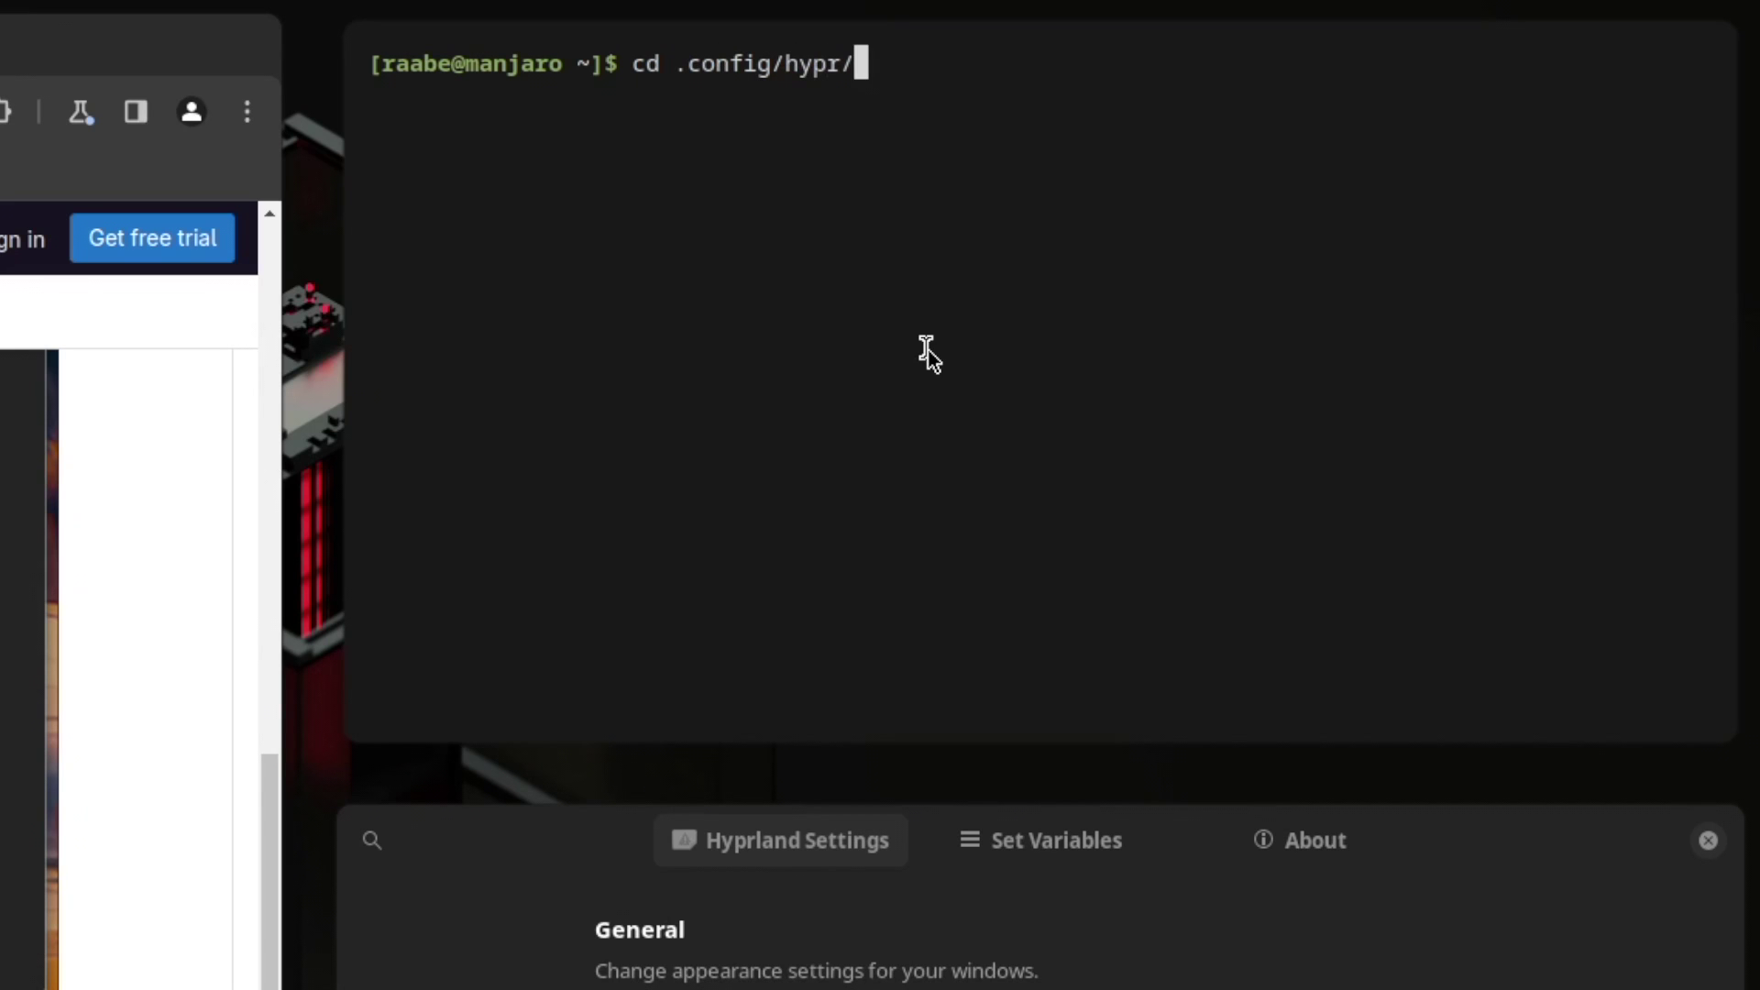
key("Return")
type("vim ")
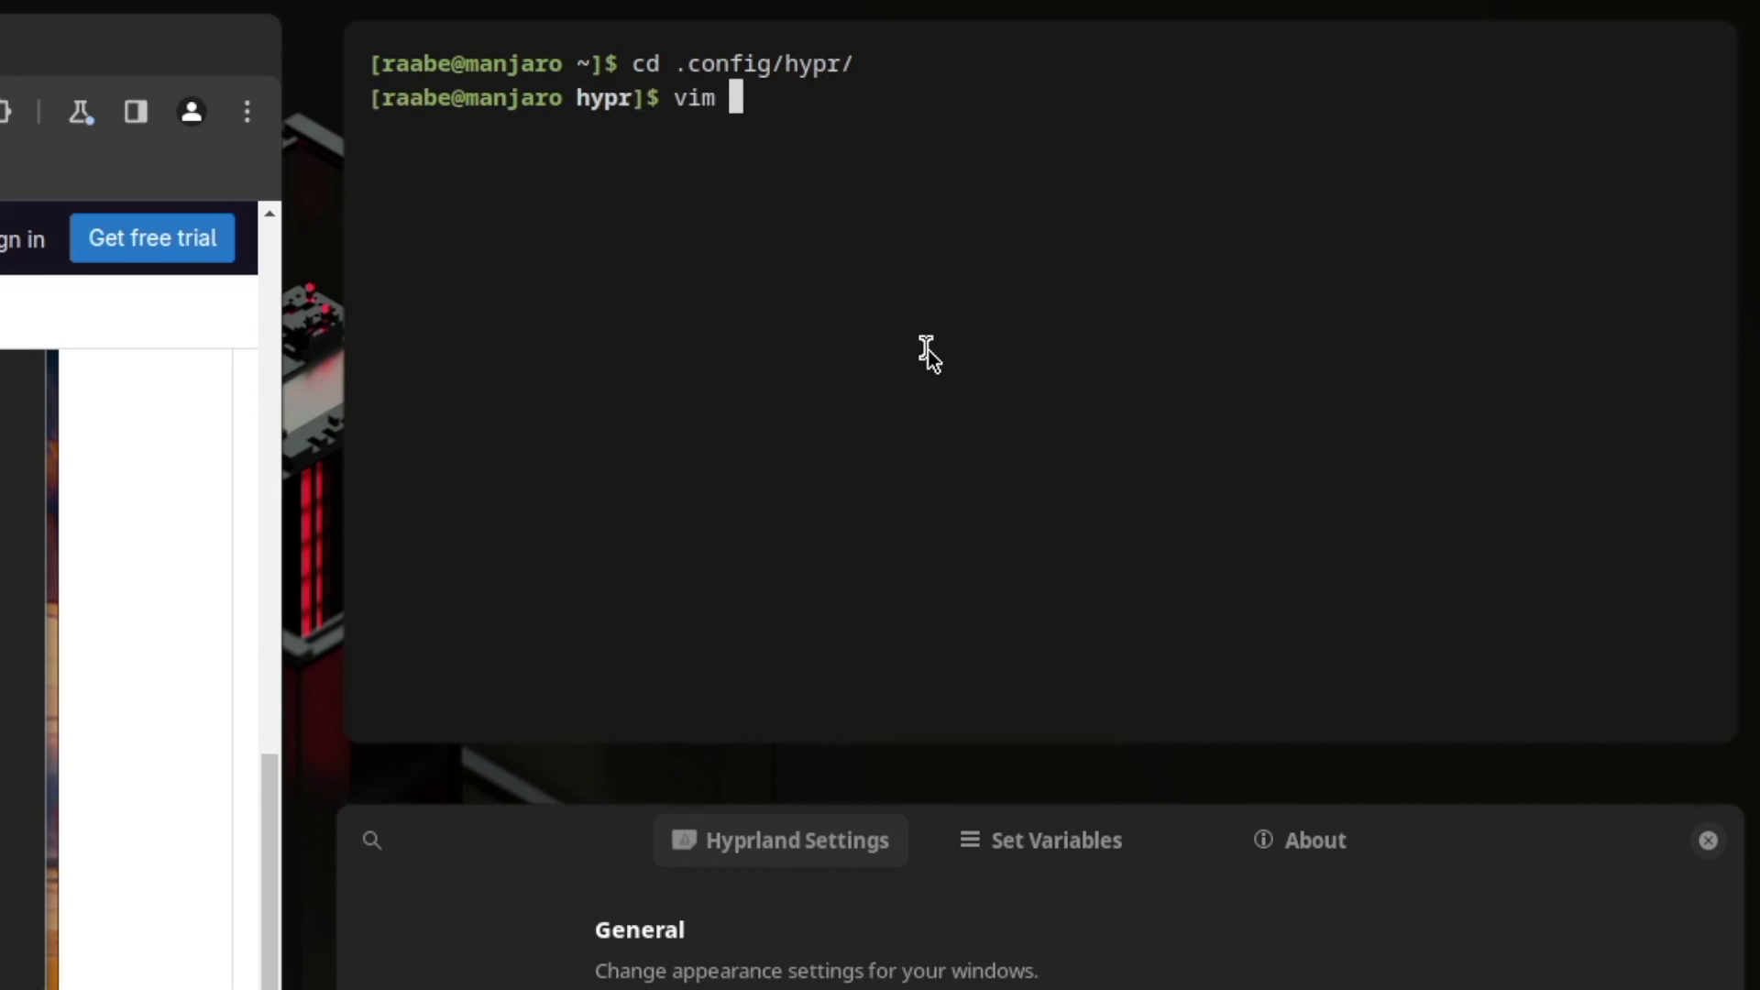
type("hyprp")
key("Tab")
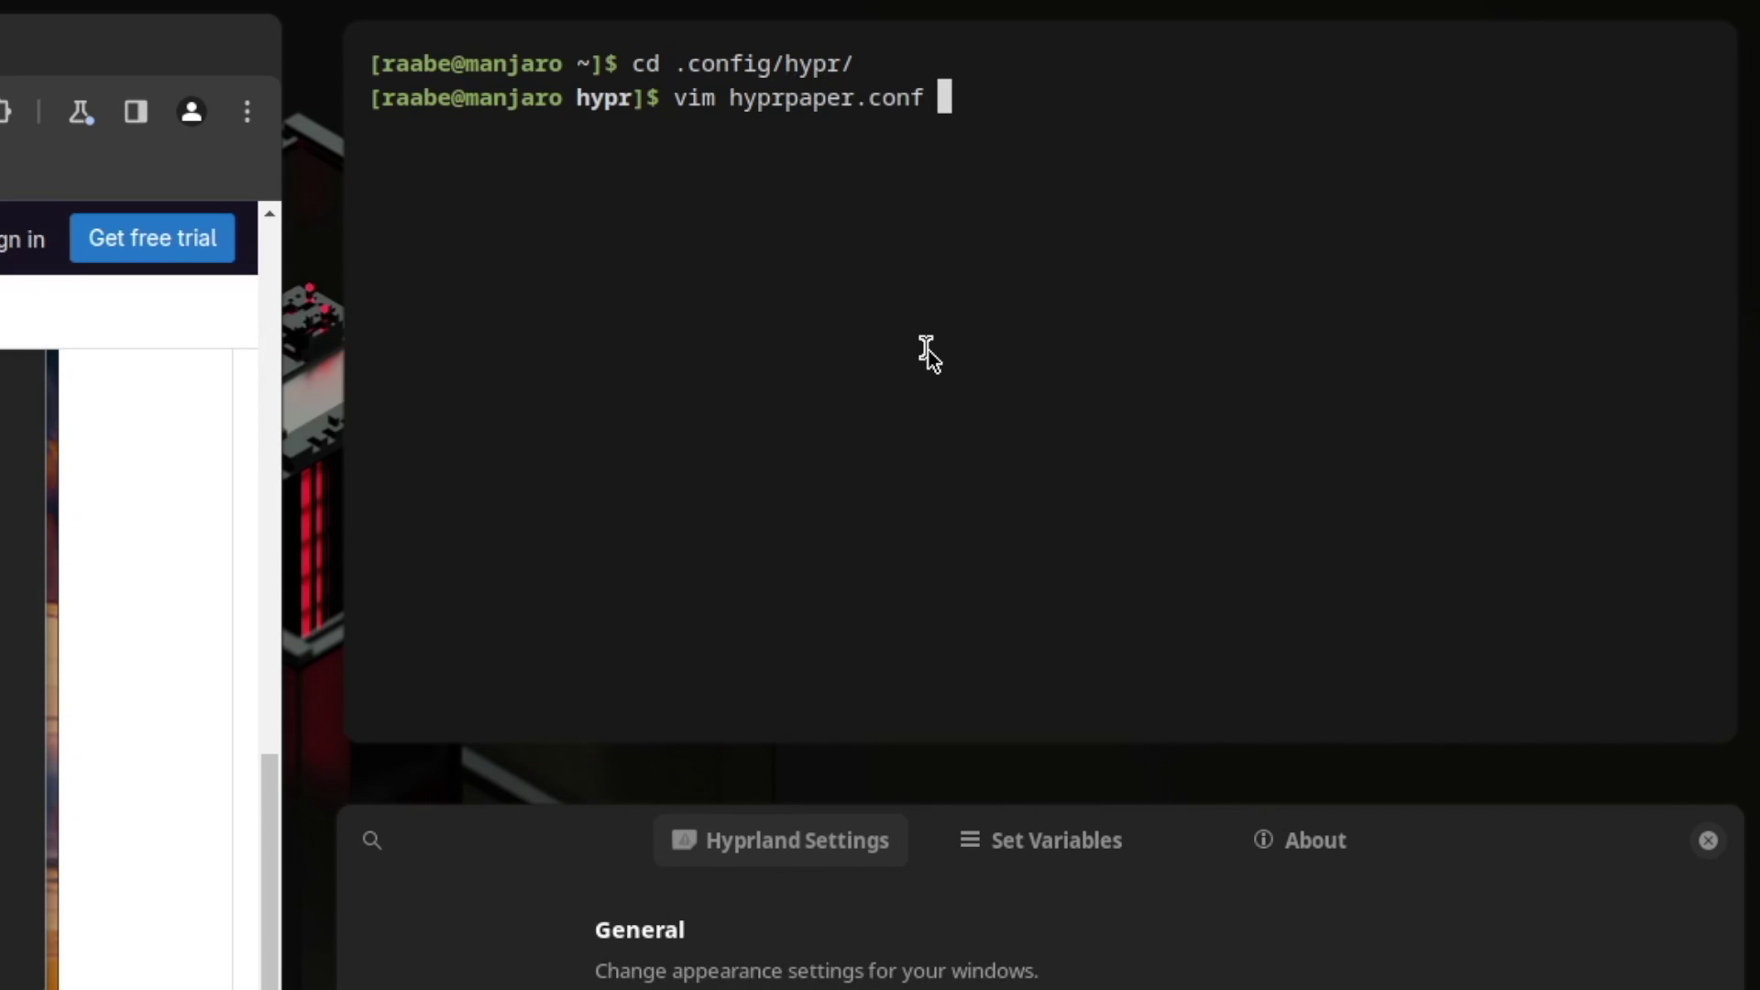
key("Return")
Change wallpaper1 to wallpaper2 on the preload and wallpaper lines, and save with :w.
key("Down")
key("Down")
key("Right")
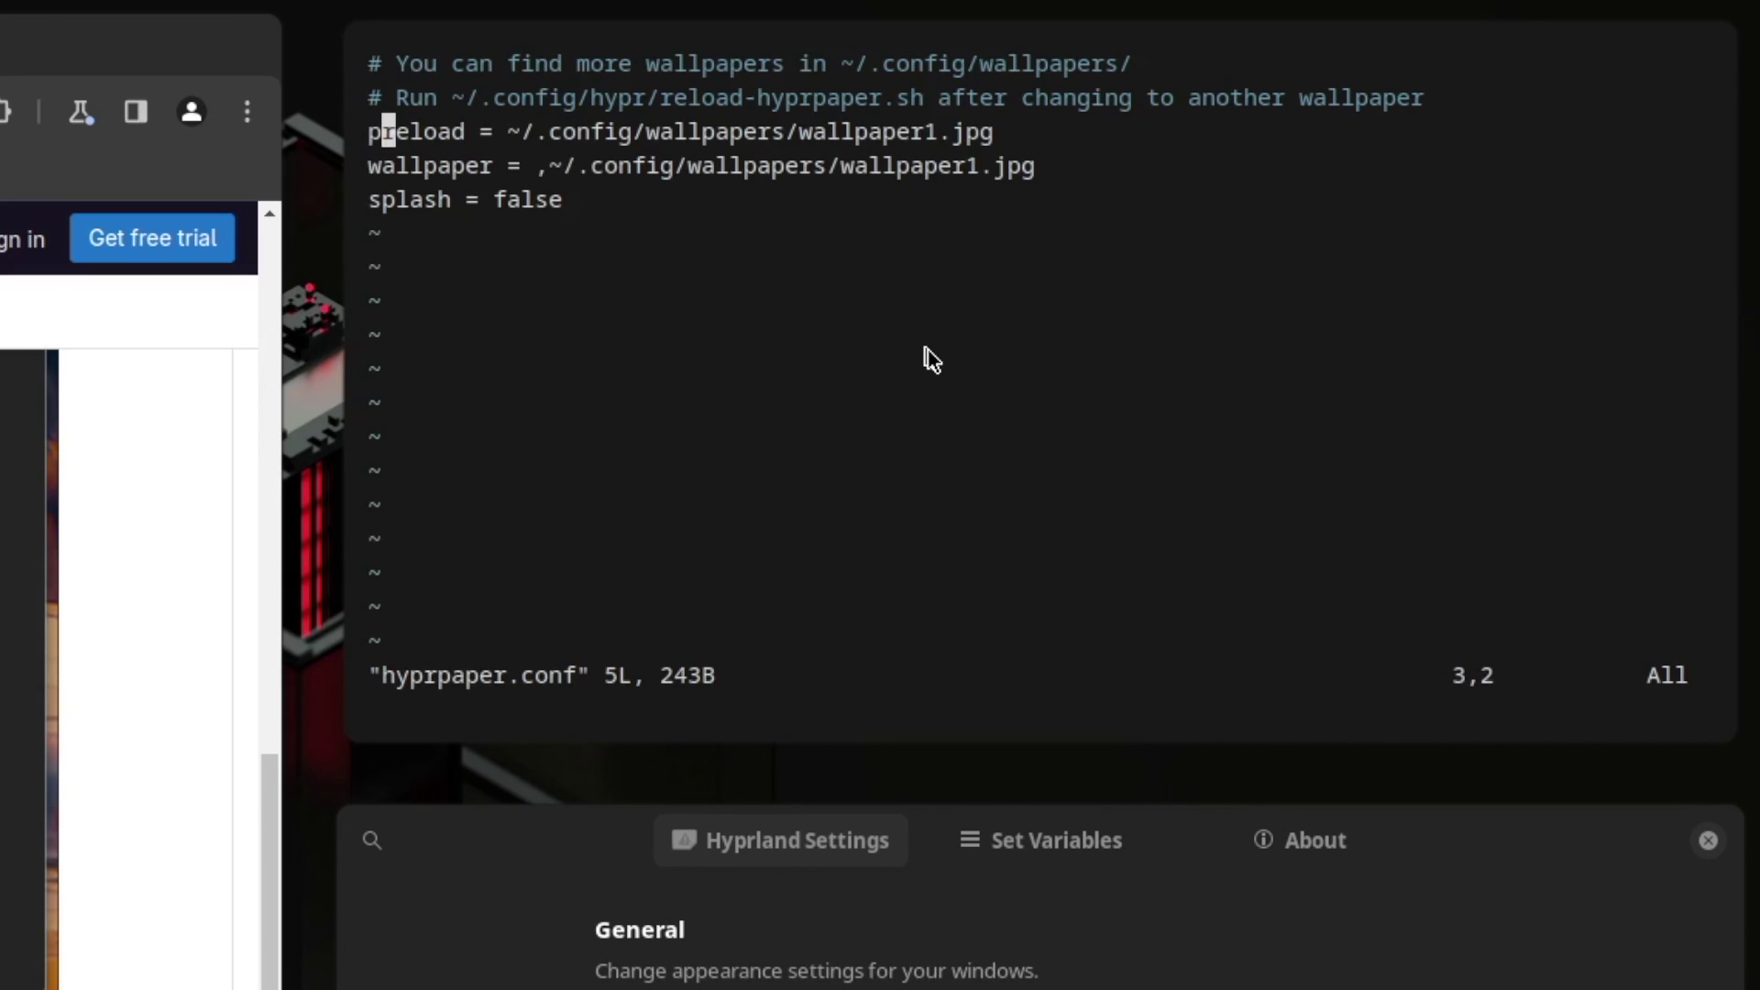
key("Right")
key("Right")
key("Right")
key("Right")
key("Right")
key("Right")
key("Right")
key("Right")
key("Right")
key("Right")
key("i")
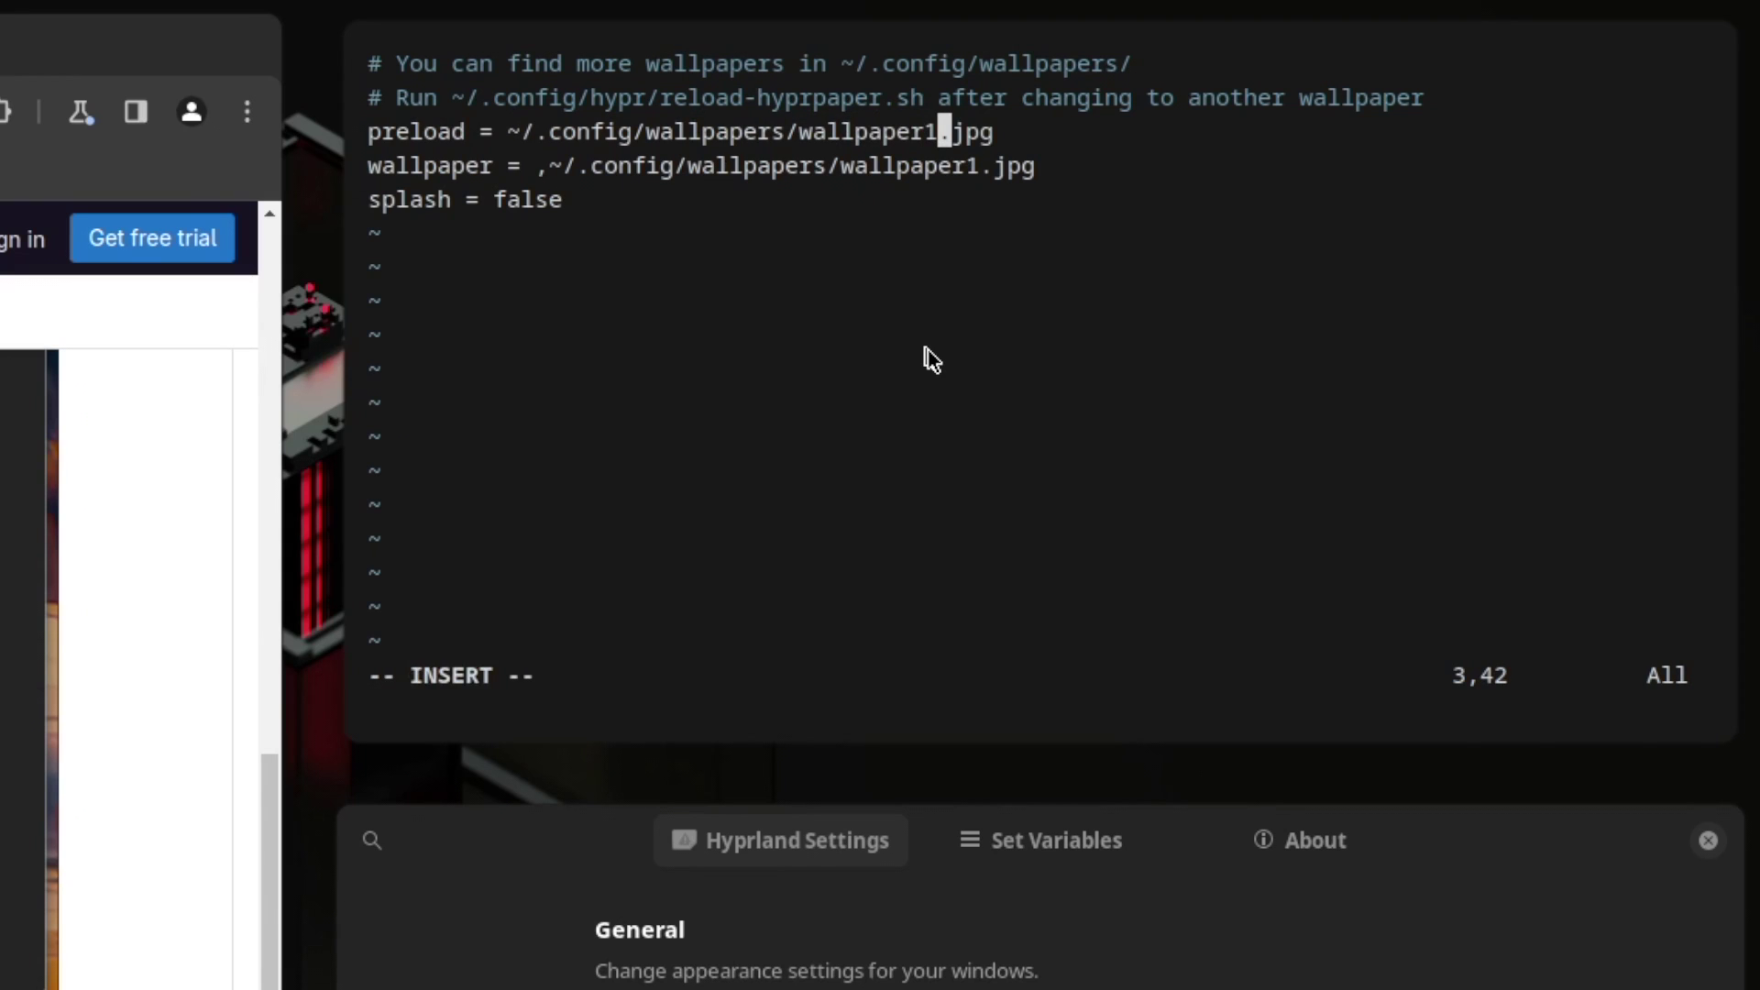
key("BackSpace")
type("2")
key("Down")
key("Right")
key("Right")
key("Right")
key("BackSpace")
type("2")
key("Escape")
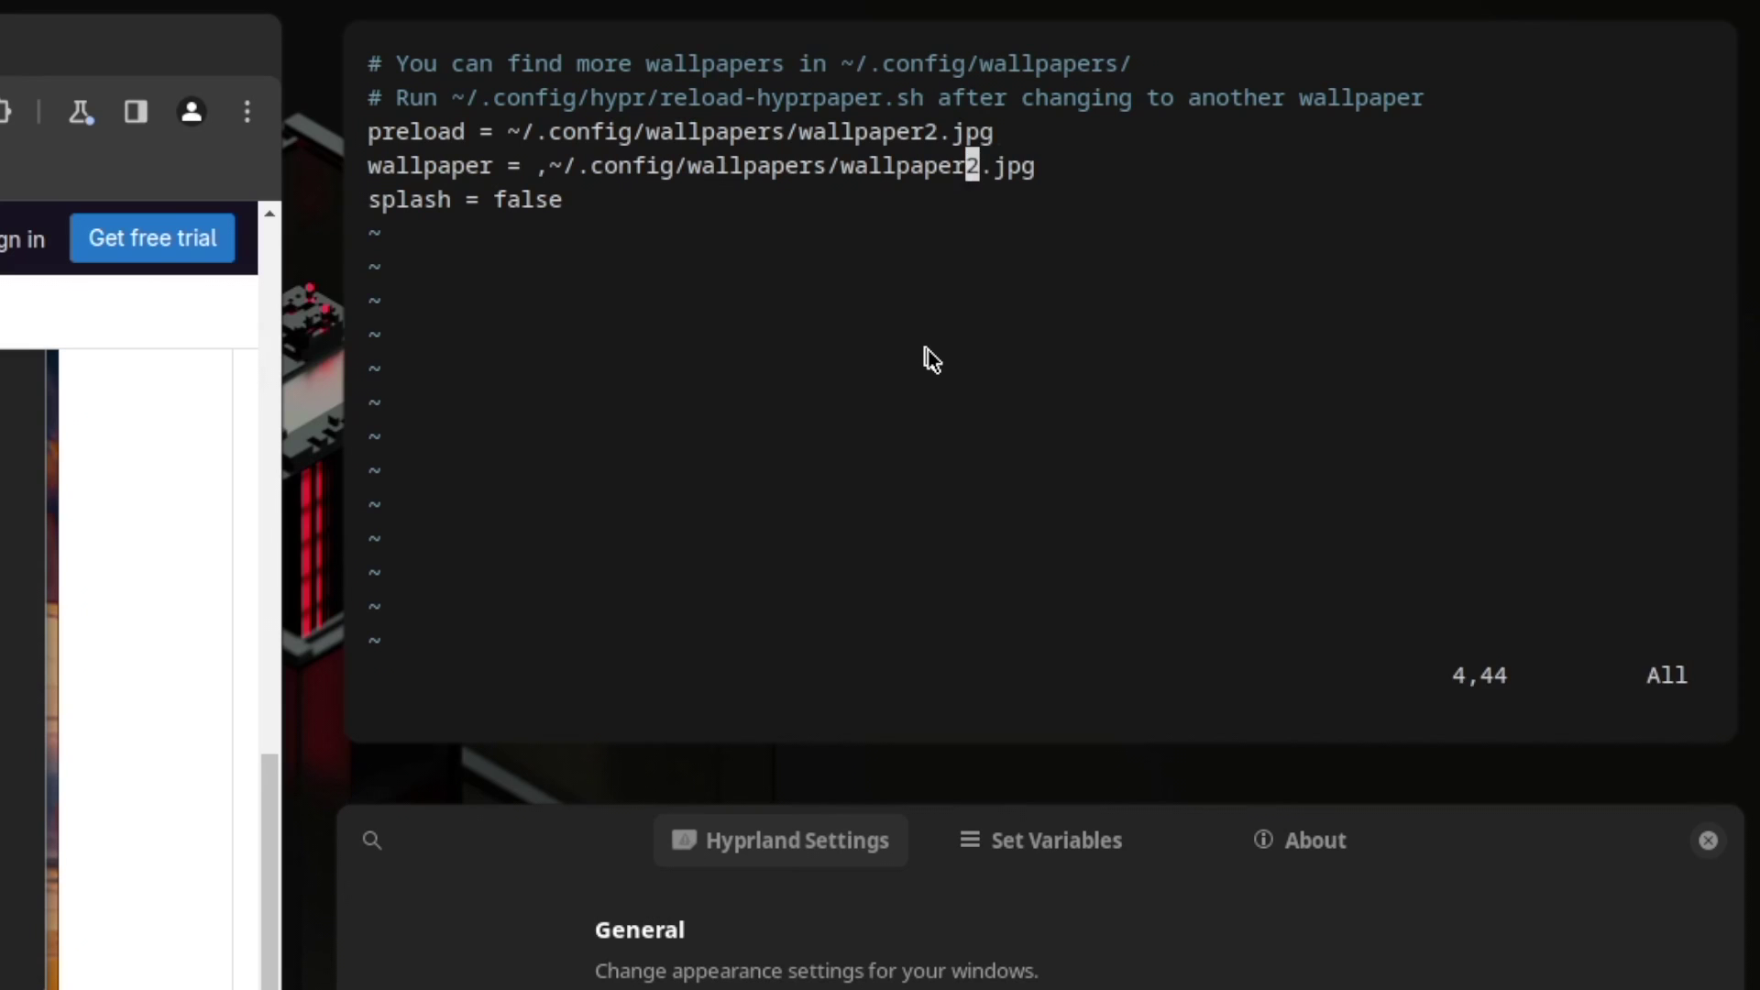
type(":w")
key("Return")
type(":q")
Quit vim, list the hypr folder, and run ./reload-hyprpaper.sh to load wallpaper2.
key("Return")
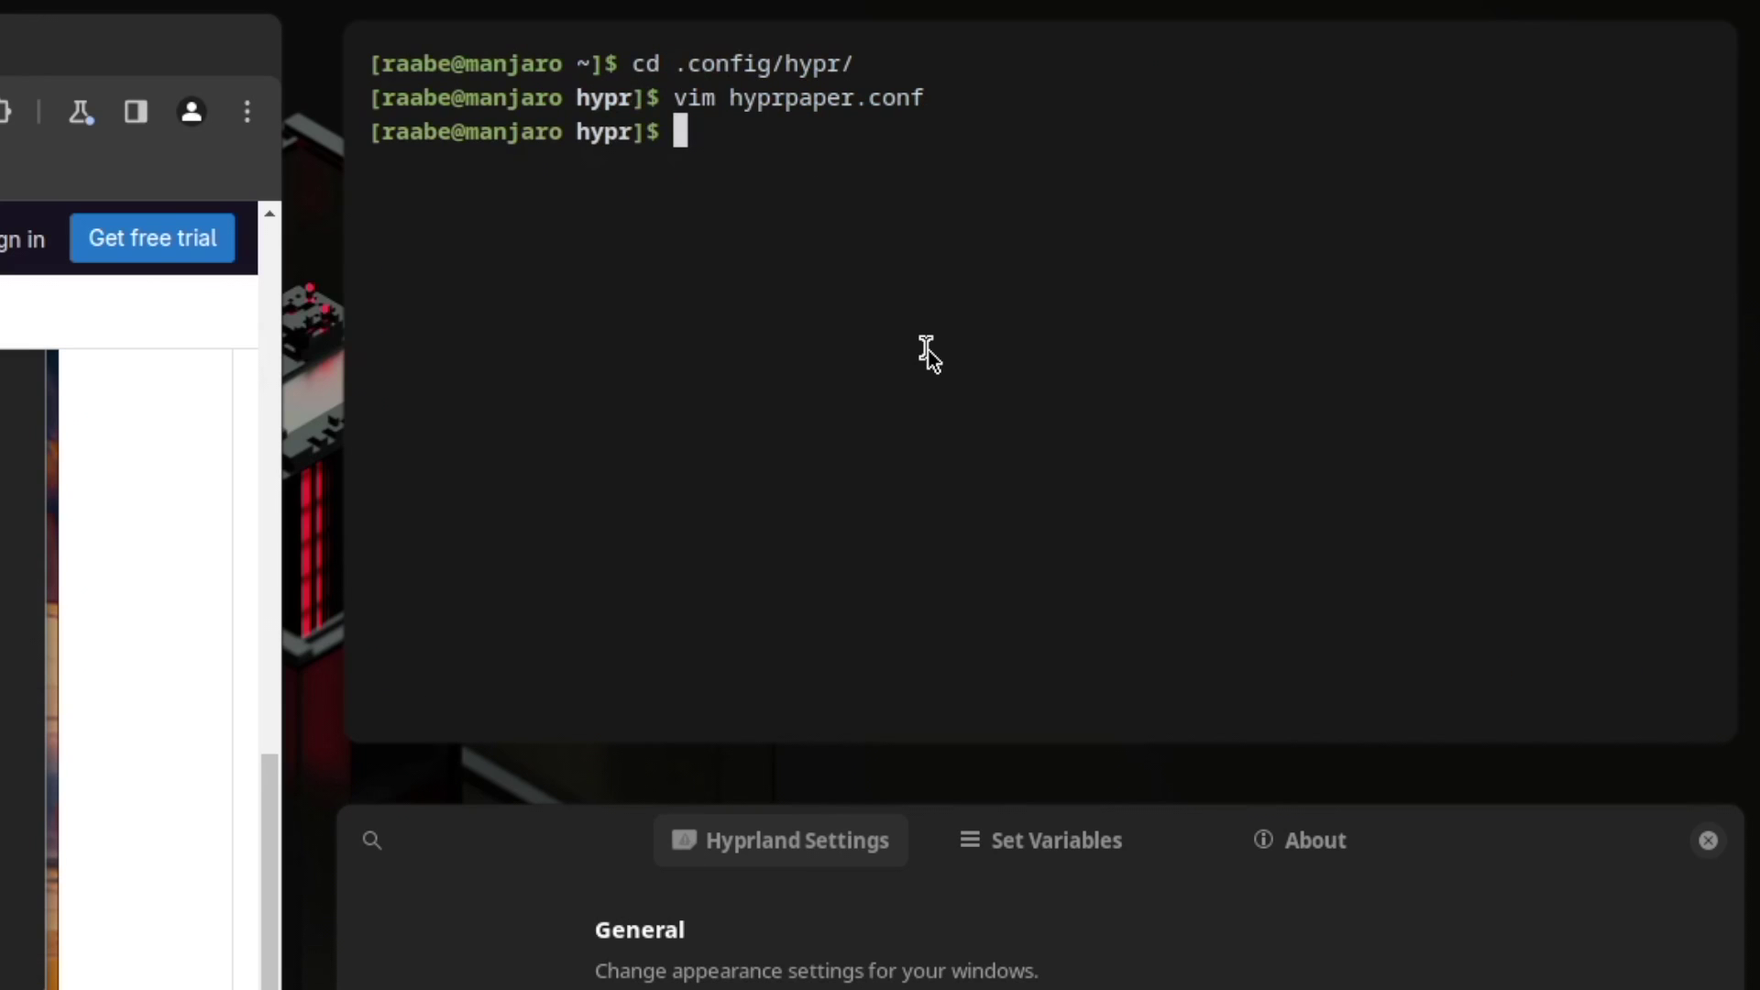
type("ls")
key("Return")
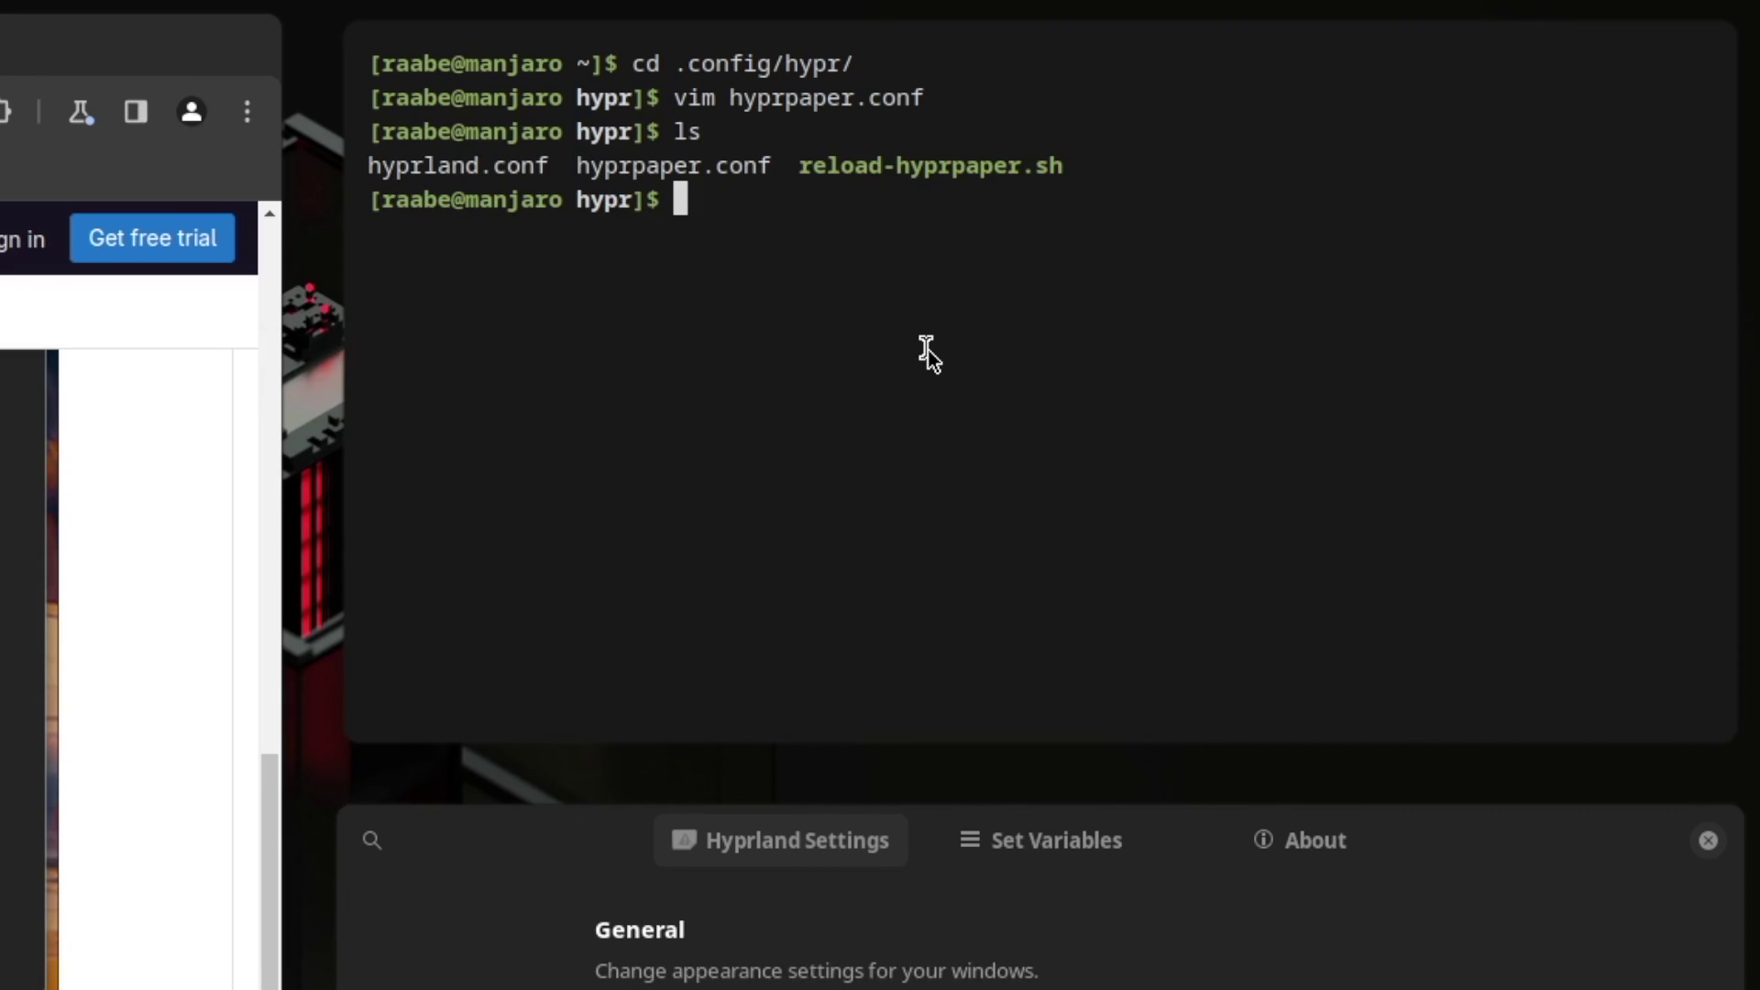
type("./r")
key("Tab")
key("Return")
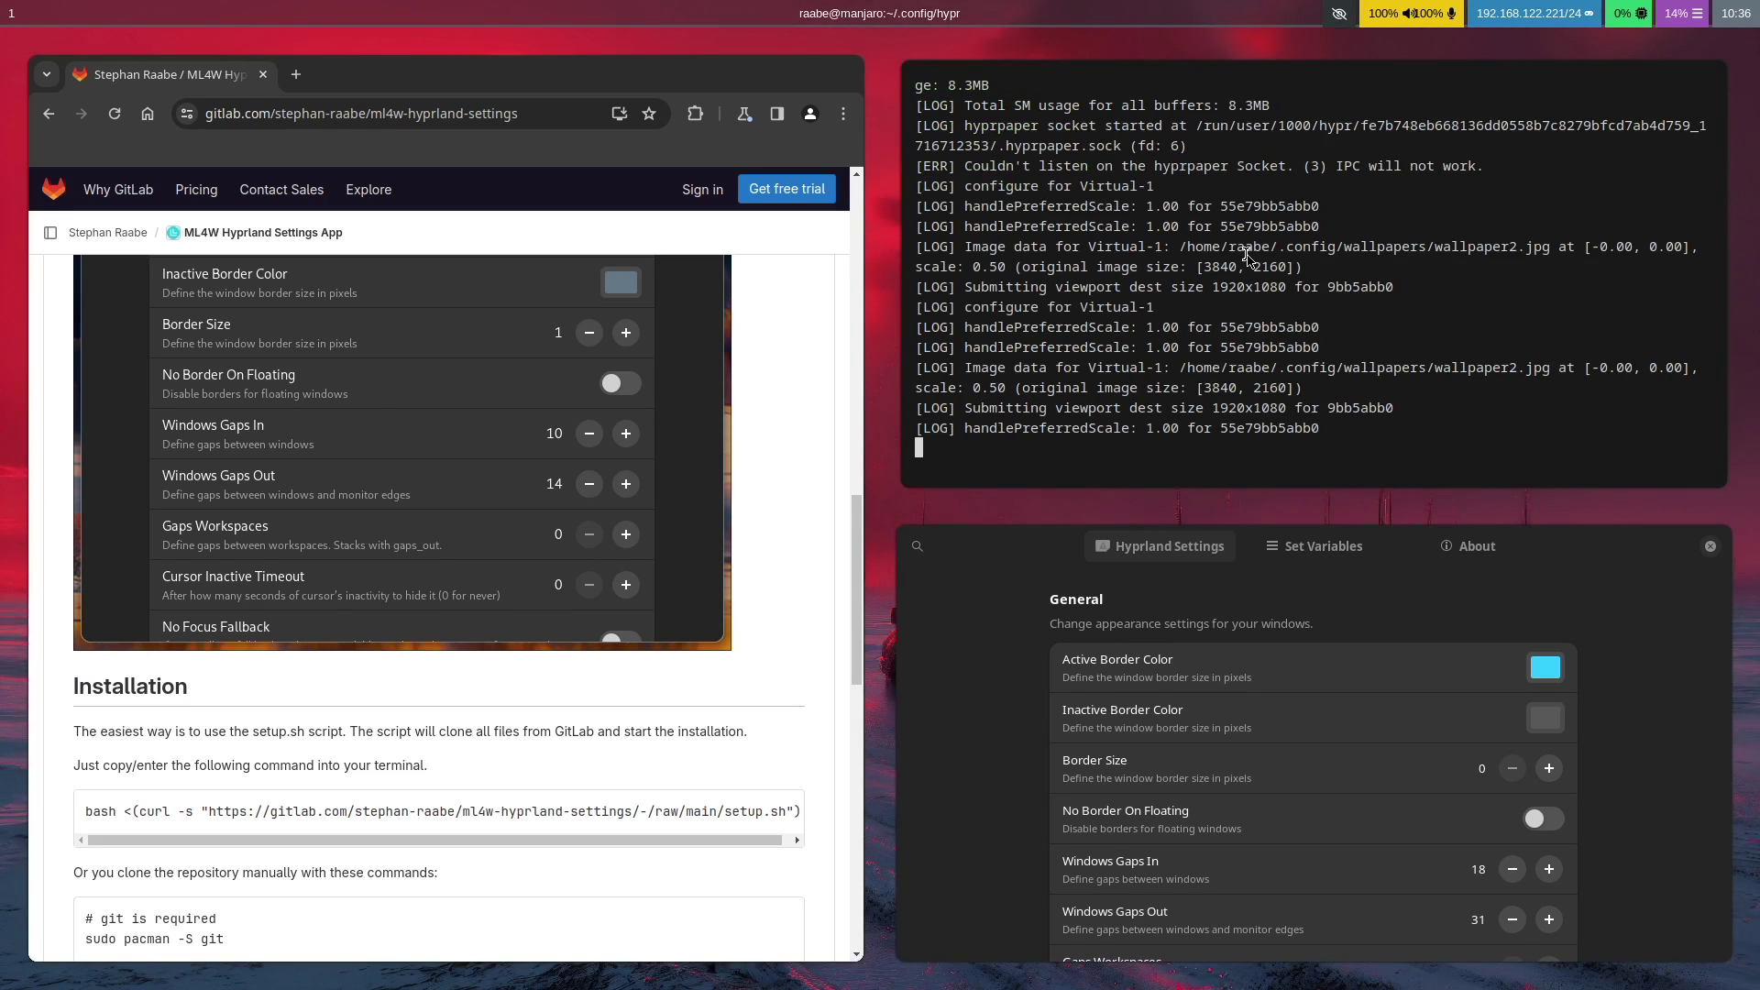
Switch to workspace 2 and open three tiled terminal windows there.
key("super+2")
key("super+Return")
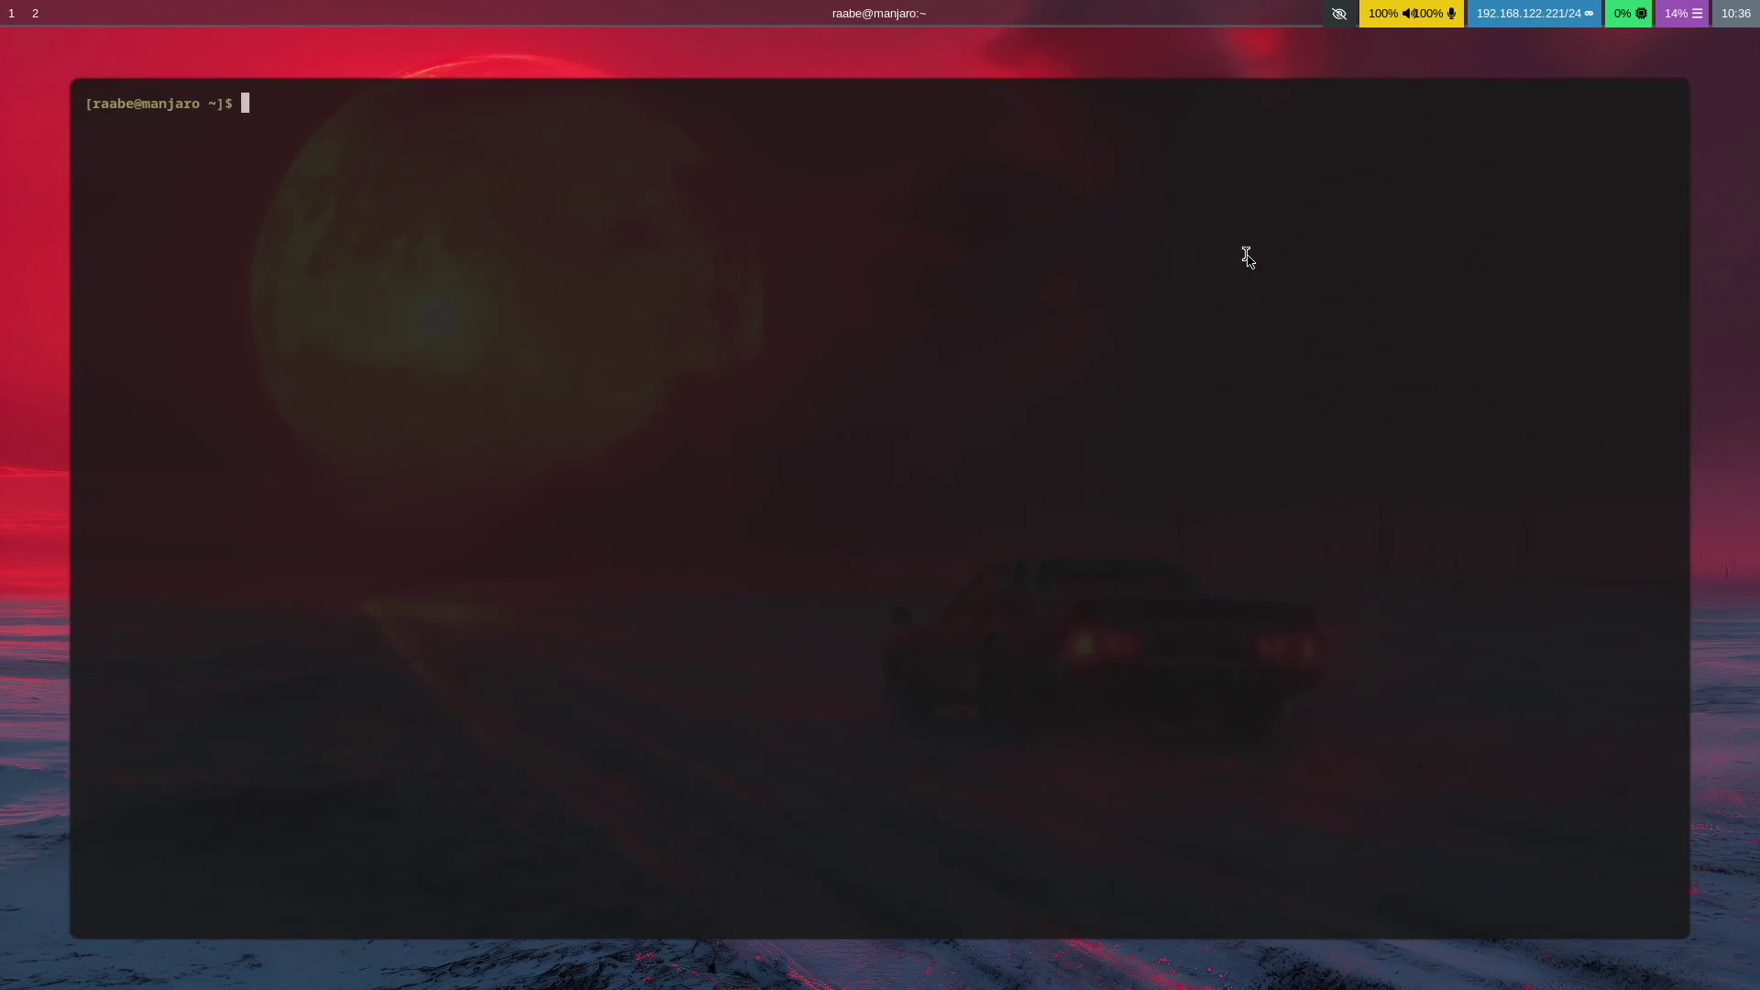
key("super+Return")
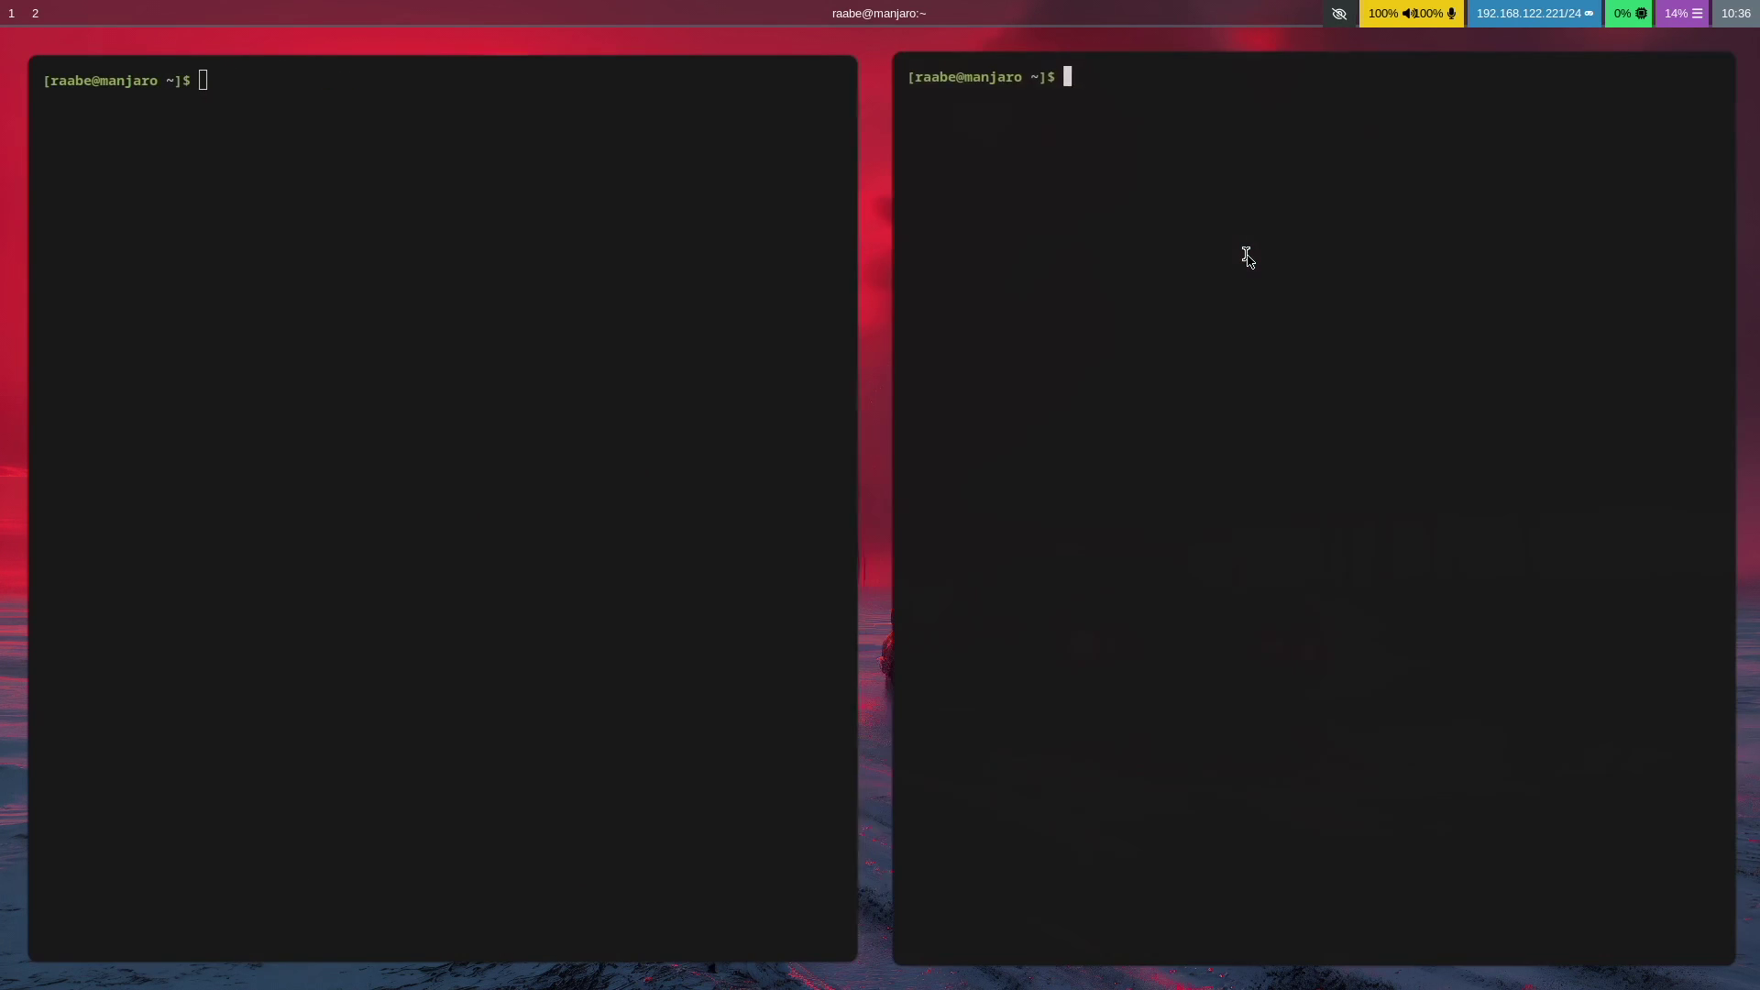
key("super+Return")
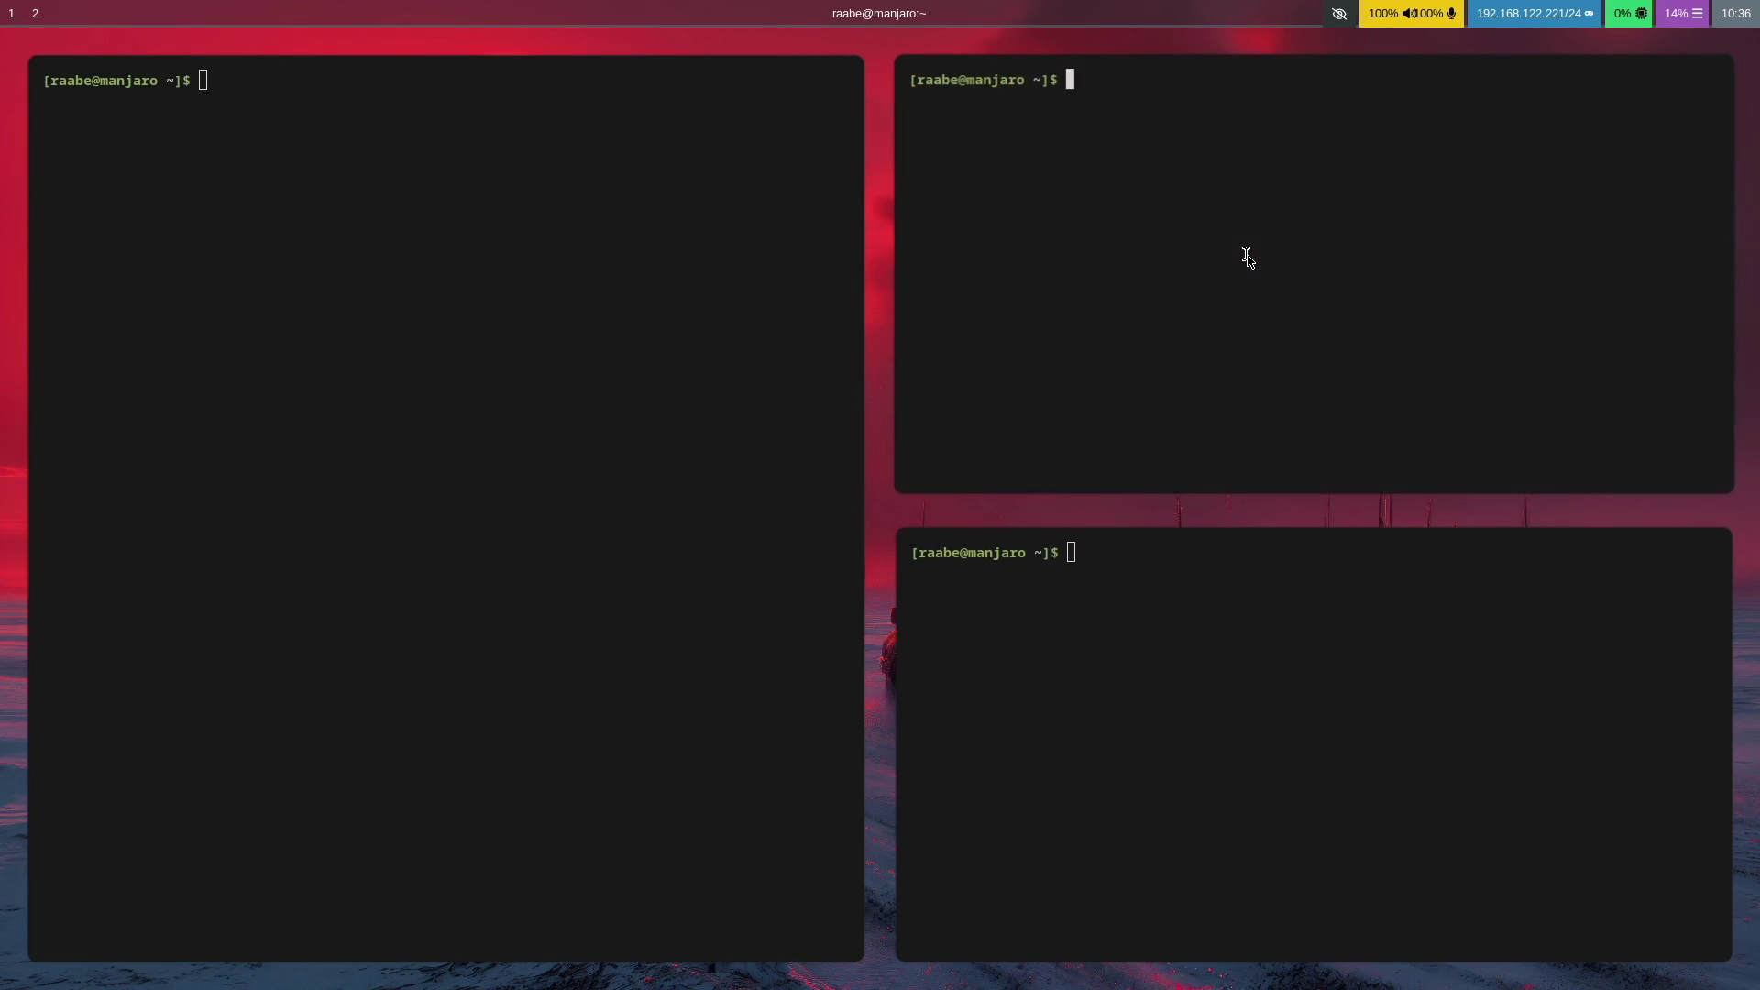